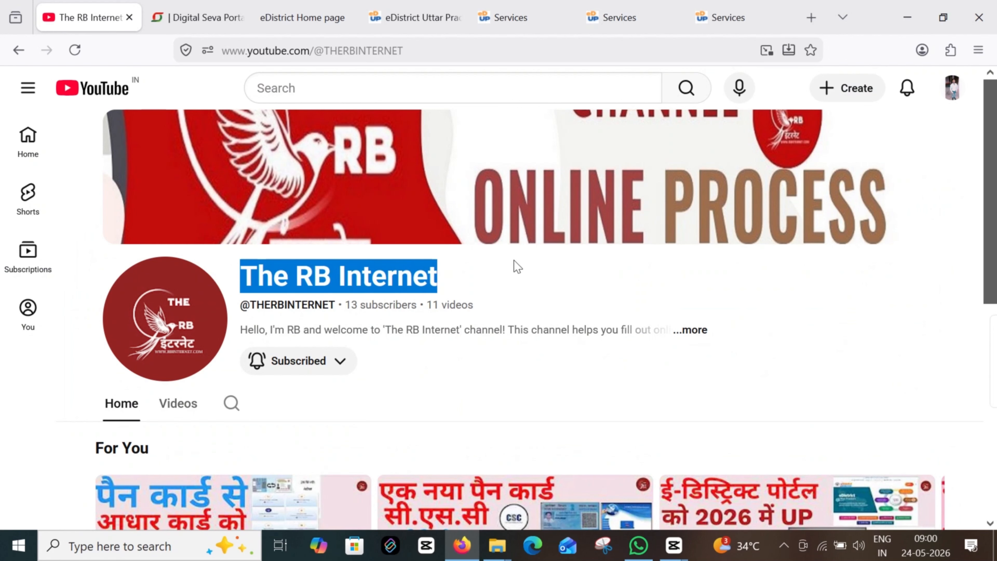
Switch from the Digital Seva dashboard tab to the eDistrict home page tab.
click(196, 18)
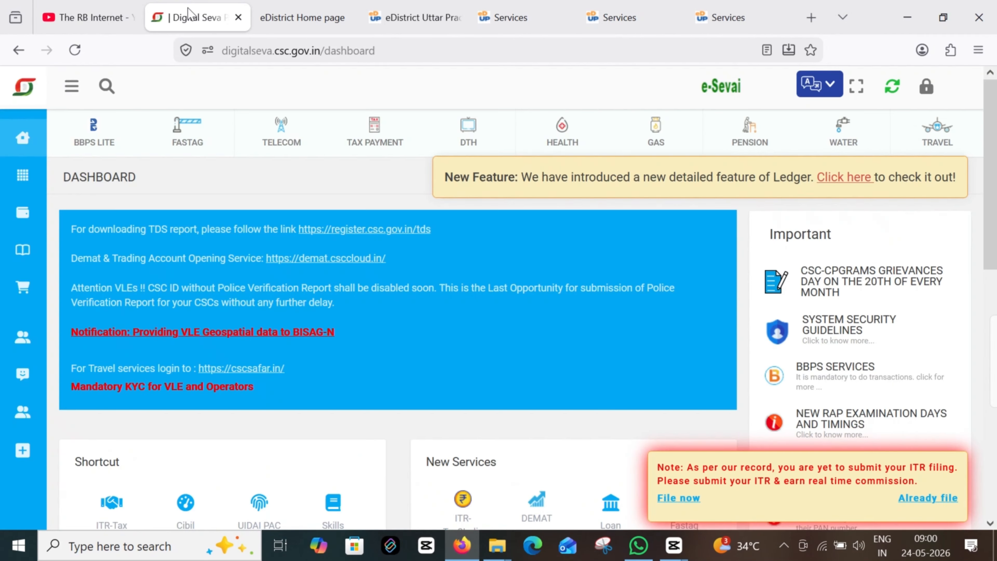
click(302, 17)
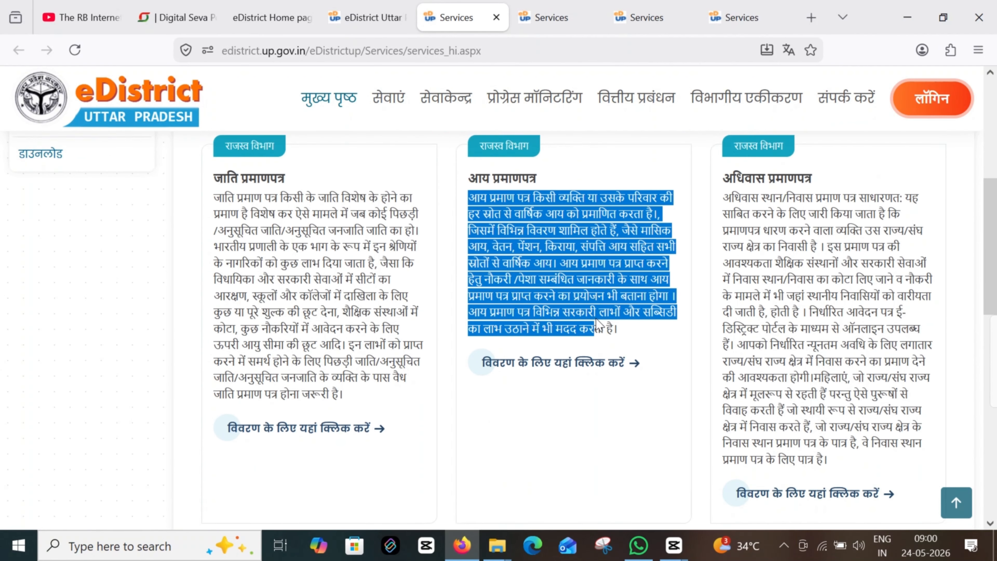
scroll(519, 243, up, 2)
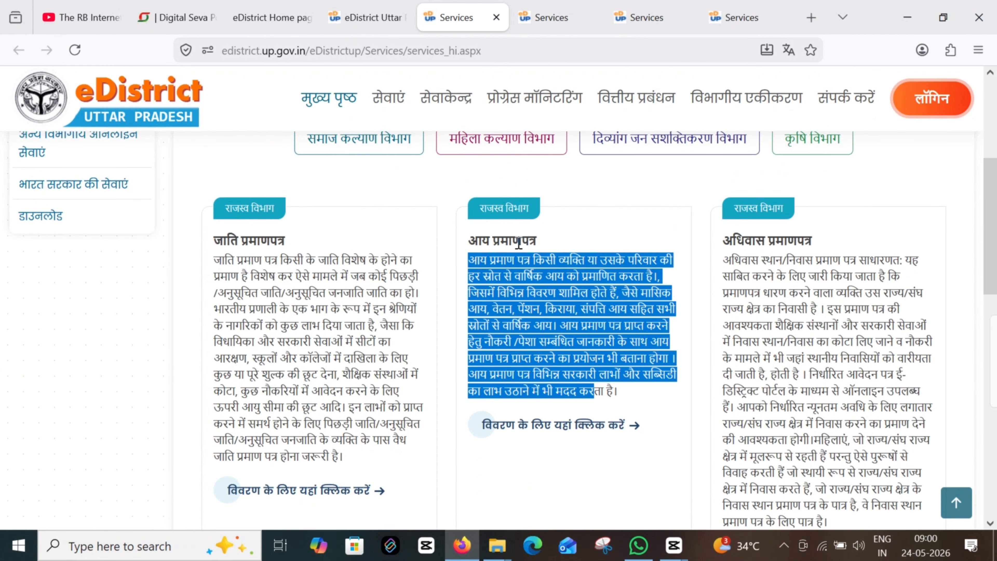
click(538, 215)
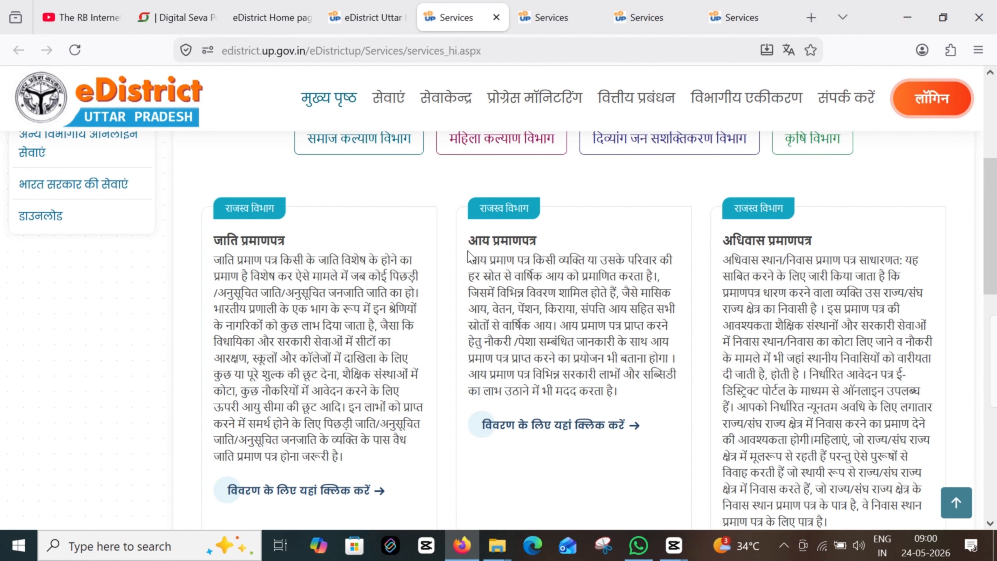
drag(471, 239, 556, 238)
drag(466, 261, 648, 407)
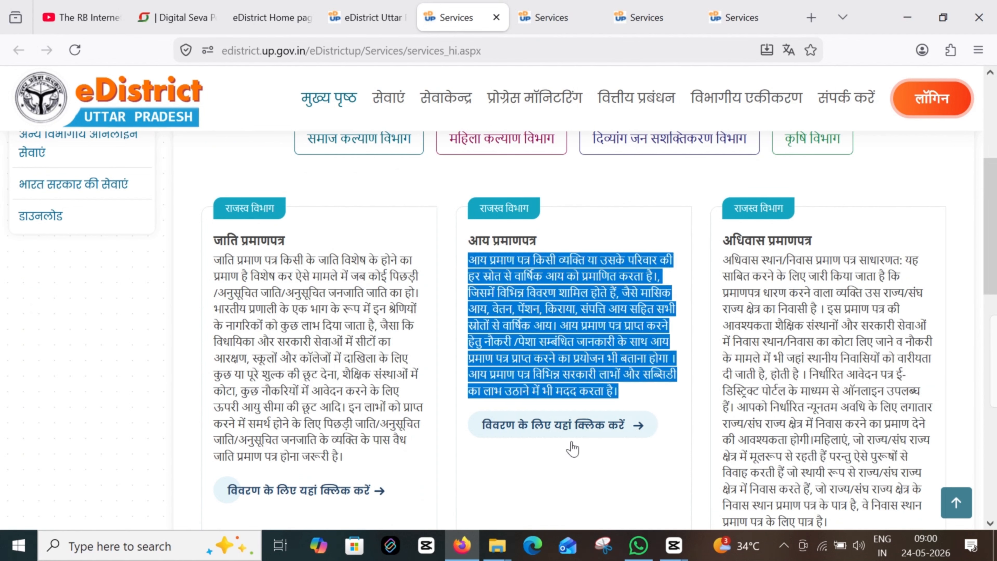
click(603, 195)
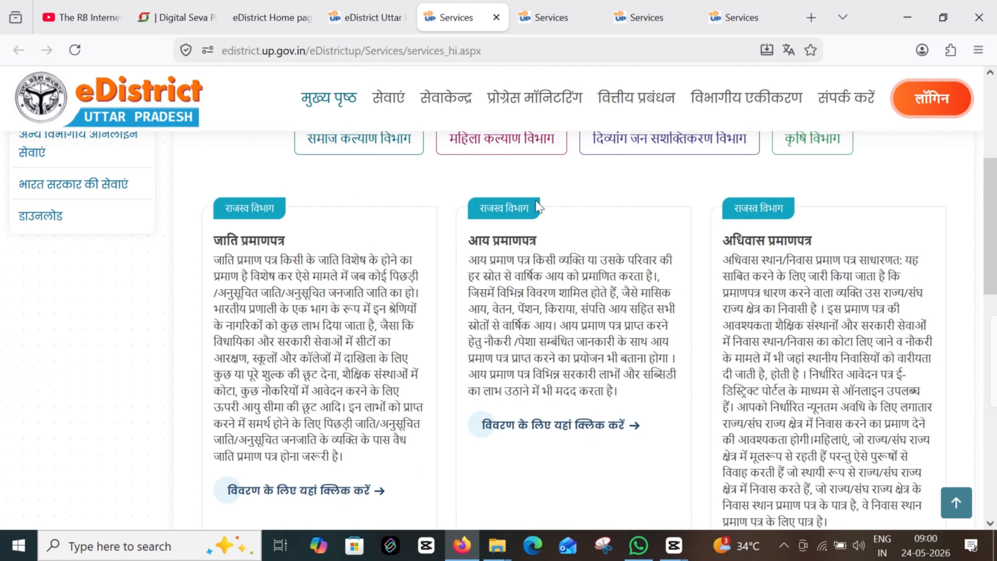
drag(463, 247, 645, 414)
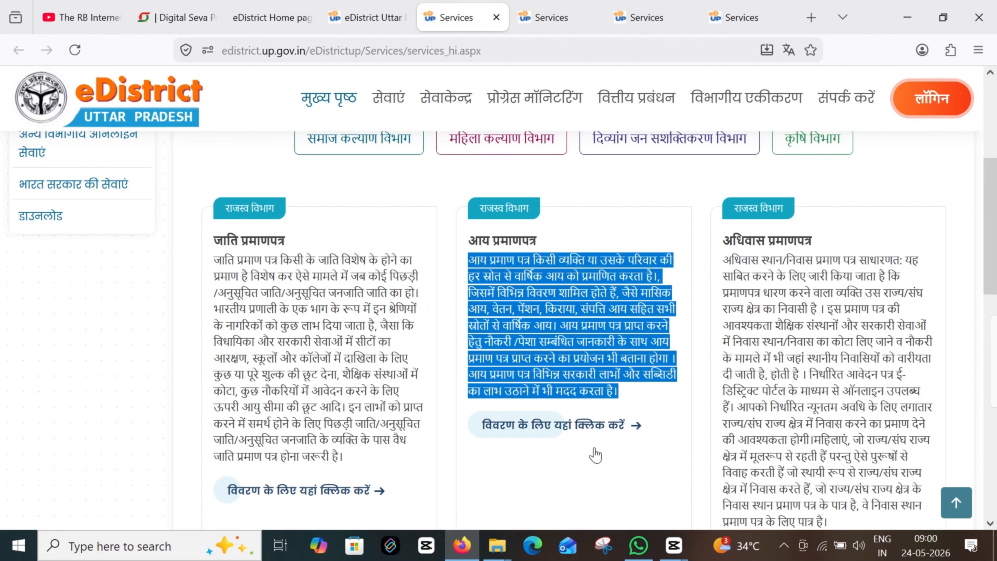
click(592, 430)
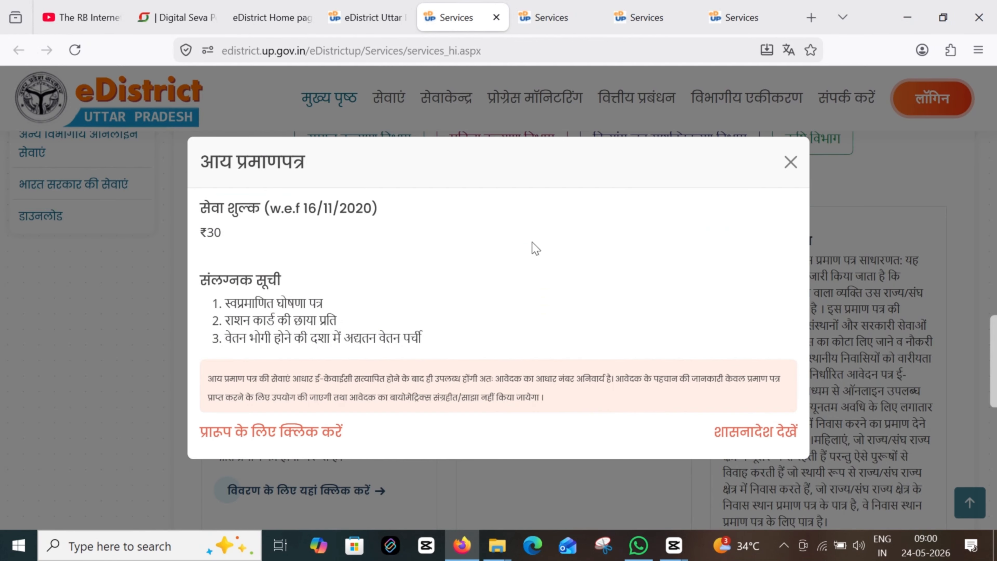
drag(218, 214, 370, 434)
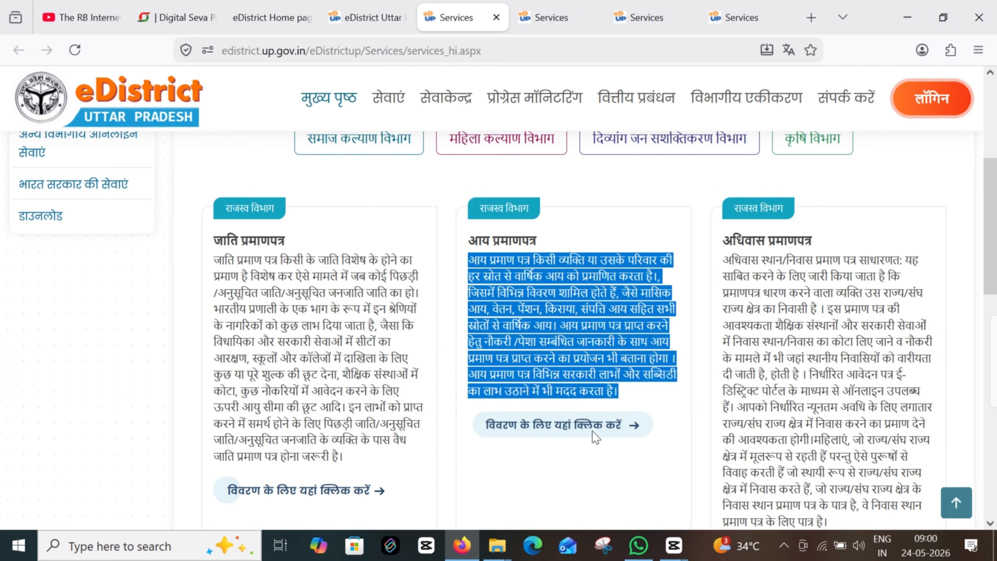
click(592, 431)
drag(198, 196, 449, 424)
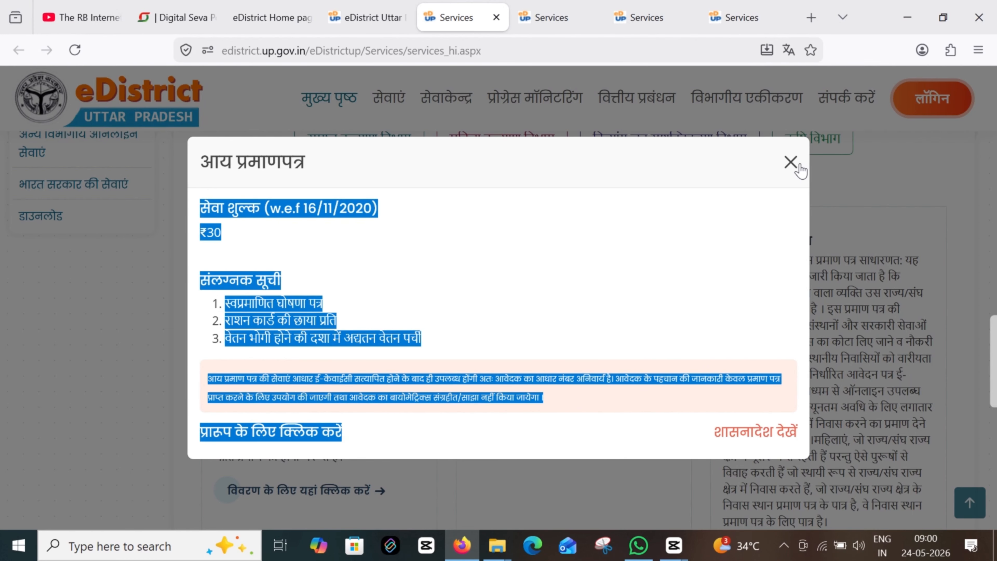
click(791, 162)
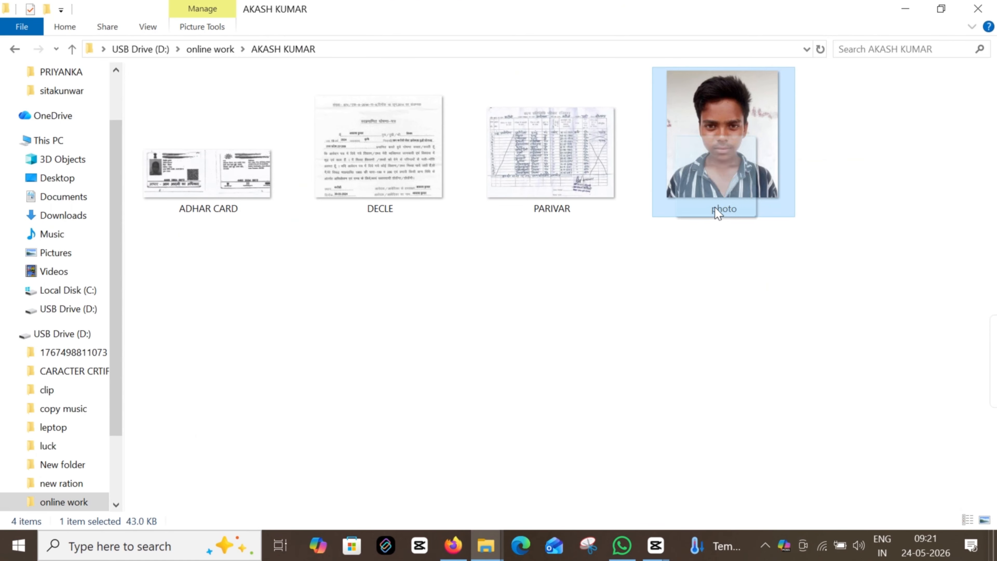
drag(717, 211, 713, 134)
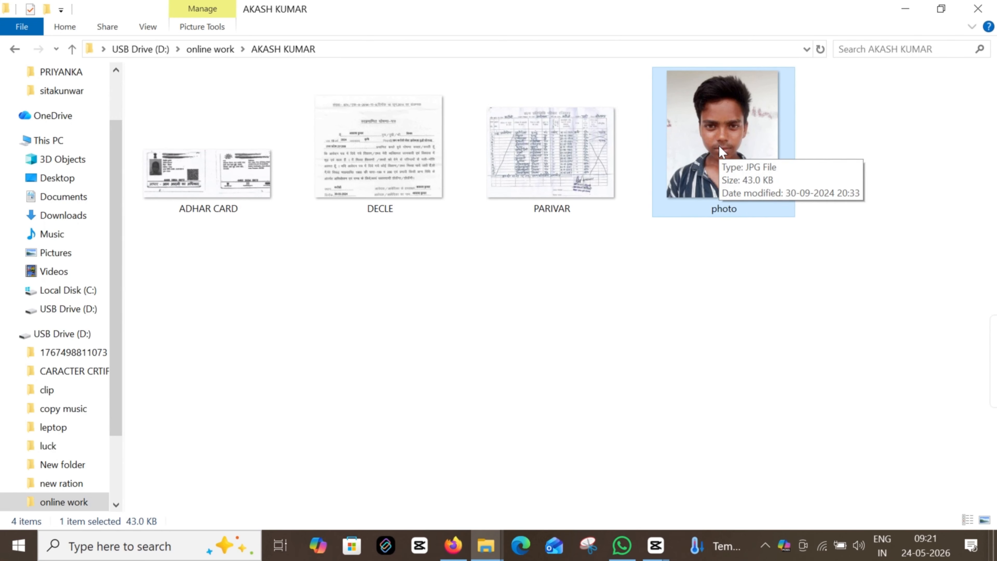
mouse_move(196, 188)
mouse_down()
mouse_move(189, 190)
mouse_move(205, 185)
mouse_up()
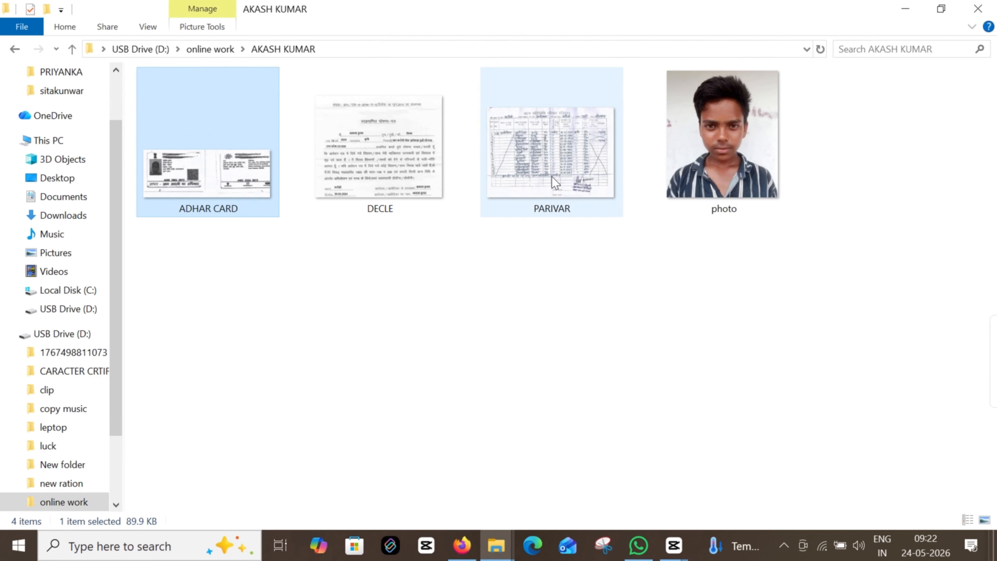
mouse_move(552, 183)
mouse_down()
mouse_move(569, 210)
mouse_move(546, 184)
mouse_up()
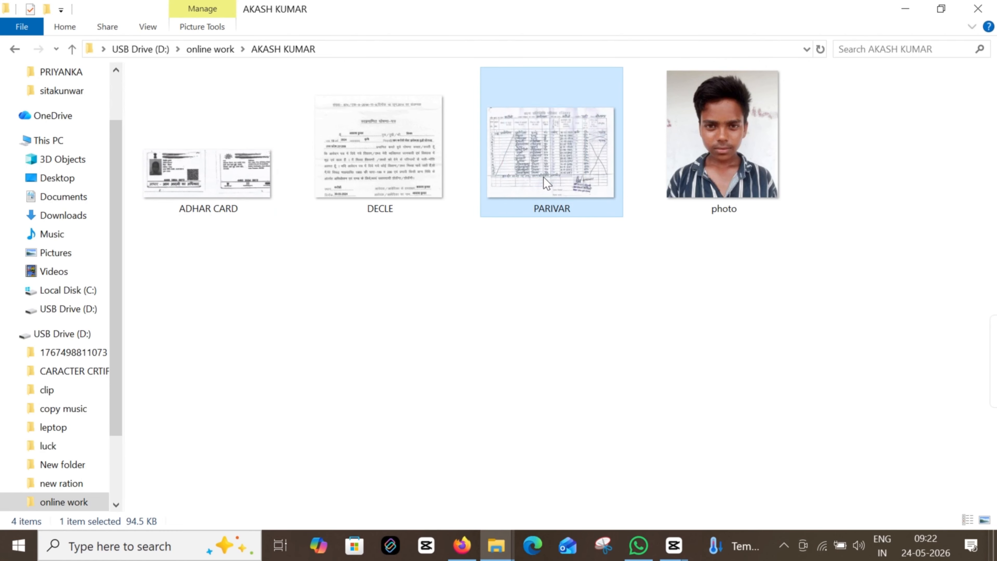
click(367, 176)
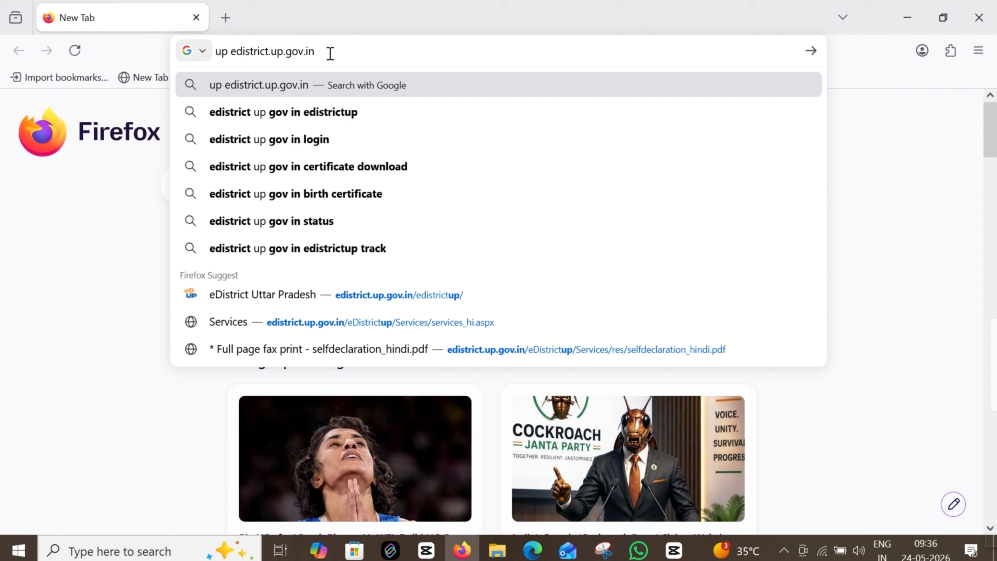
drag(329, 52, 216, 55)
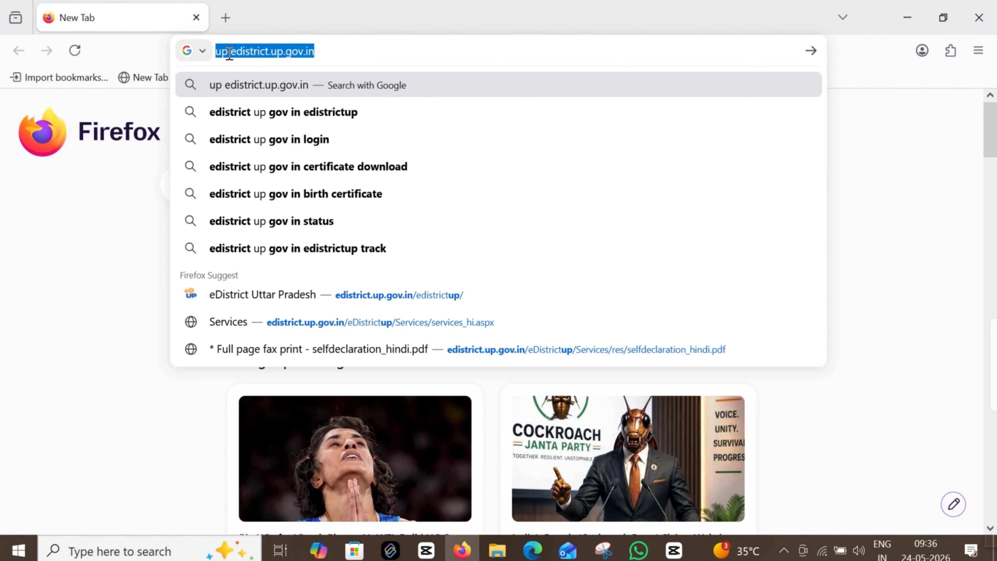
Search Google for eDistrict UP and open the 'E - District - UP Government' result.
click(811, 50)
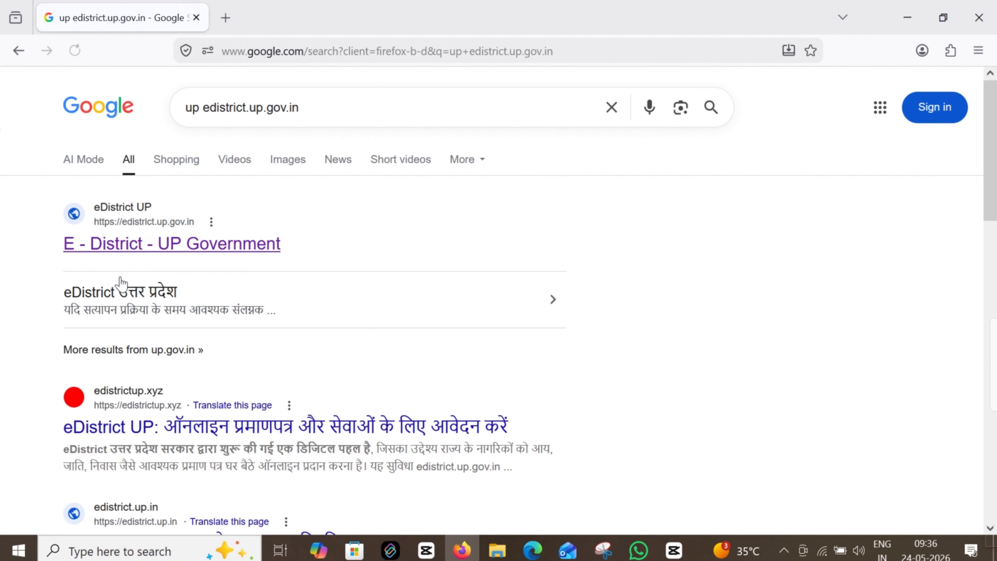
drag(280, 246, 151, 247)
click(152, 247)
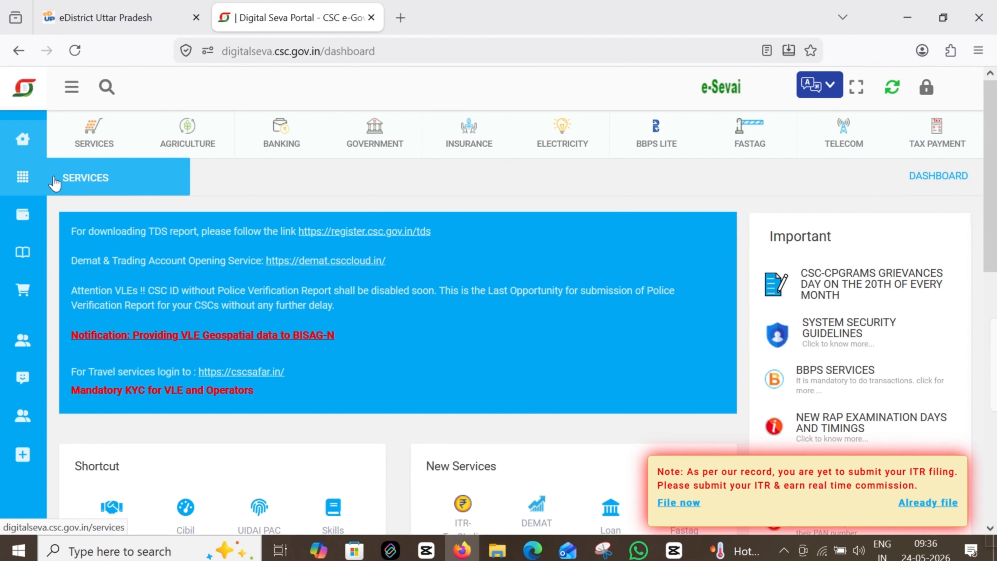
Search Digital Seva services for 'EDIS' and launch EDistrict Integrated Services 2.
click(55, 181)
text(E)
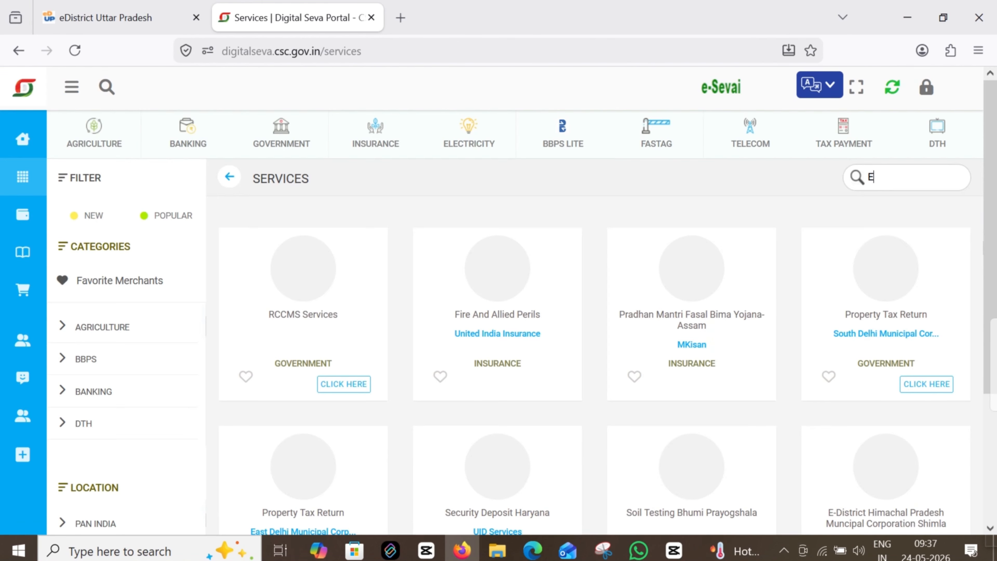
text(DIS)
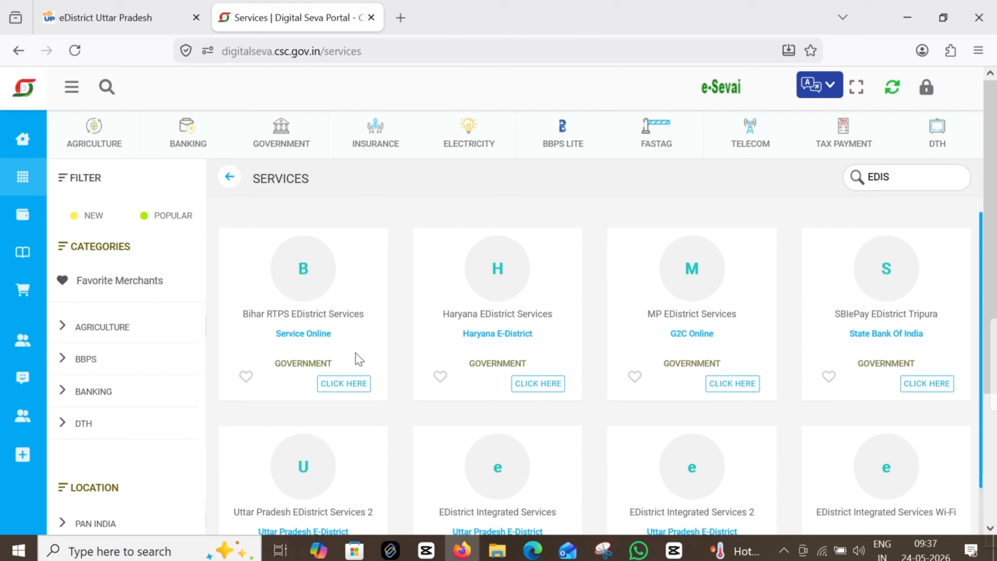
scroll(356, 353, down, 4)
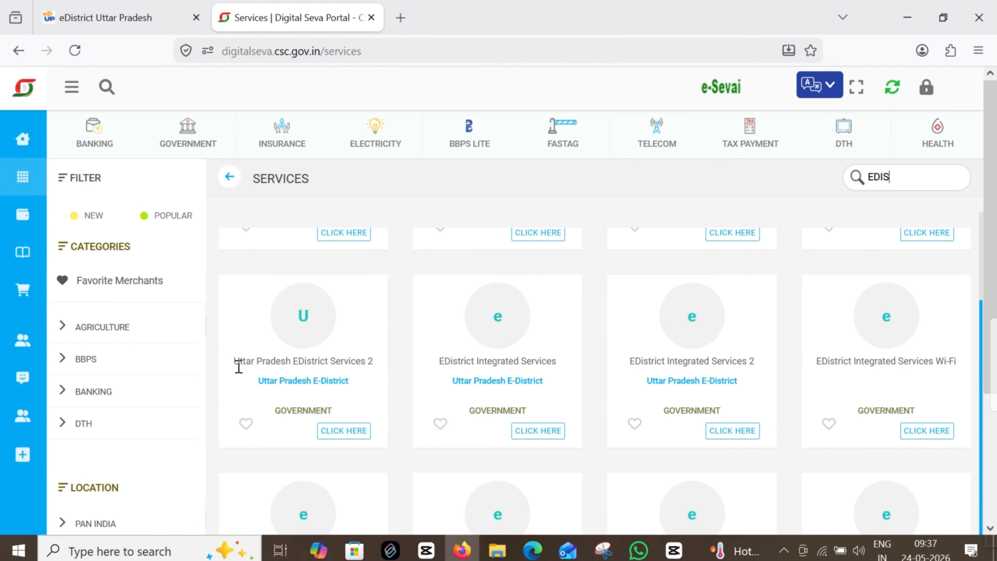
drag(239, 366, 381, 363)
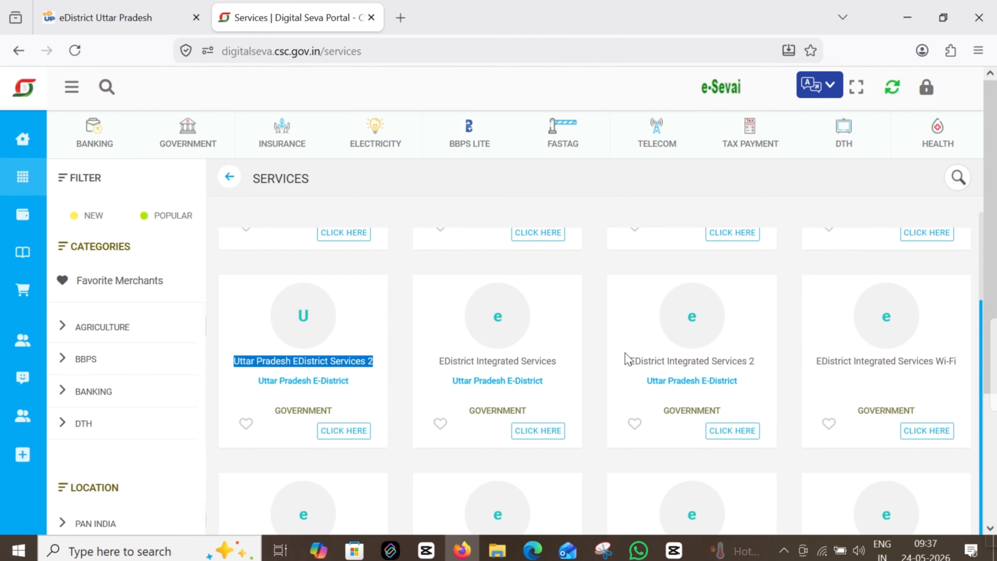
drag(628, 359, 768, 371)
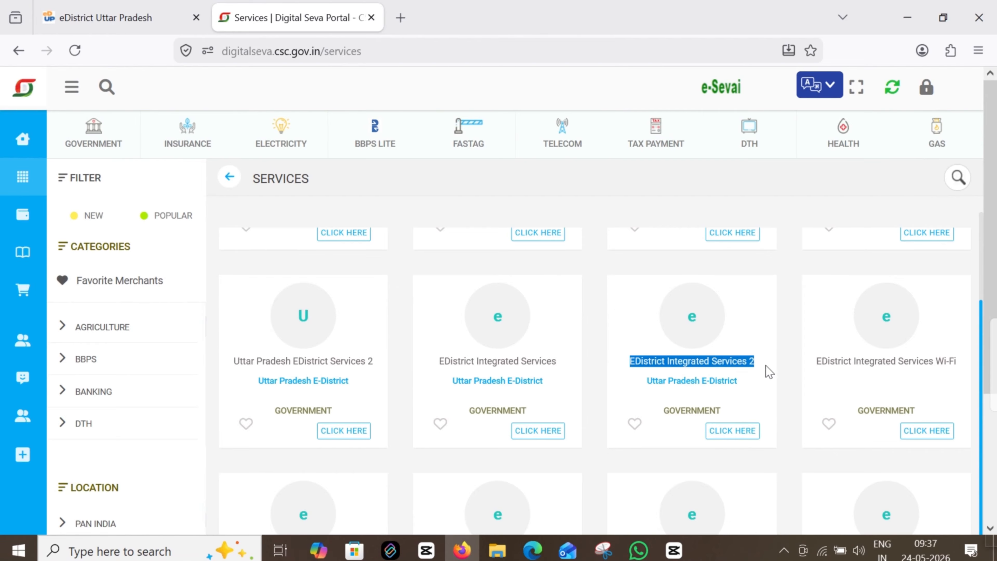
click(731, 431)
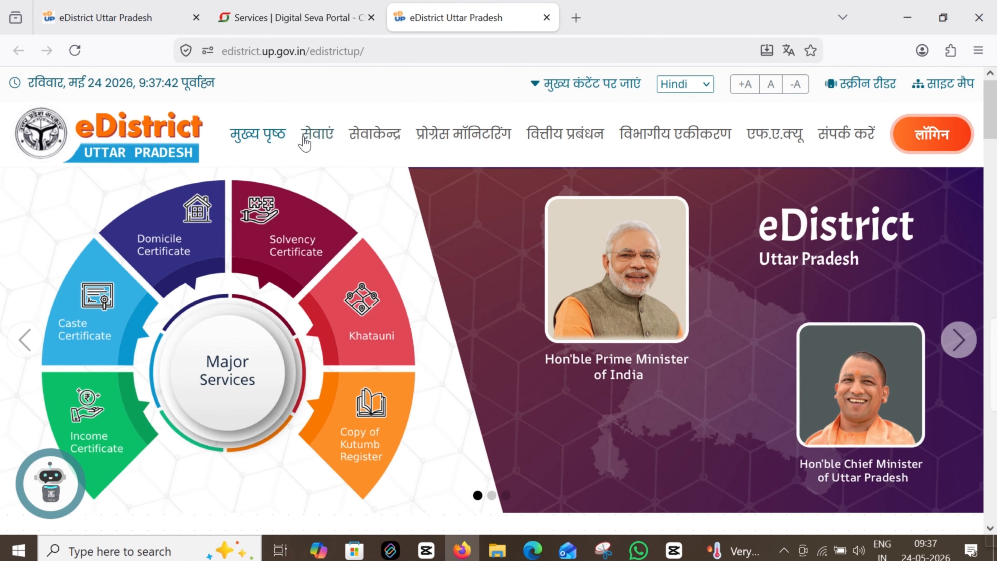
Open the स्वप्रमाणित घोषणा पत्र PDF (selfdeclaration_hindi.pdf) from the eDistrict Downloads section.
click(310, 136)
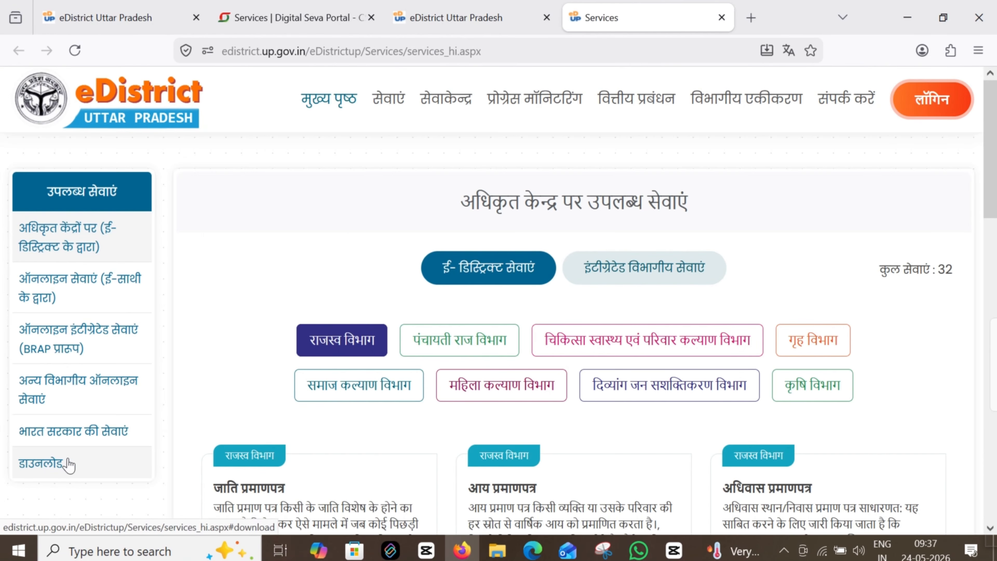
click(40, 467)
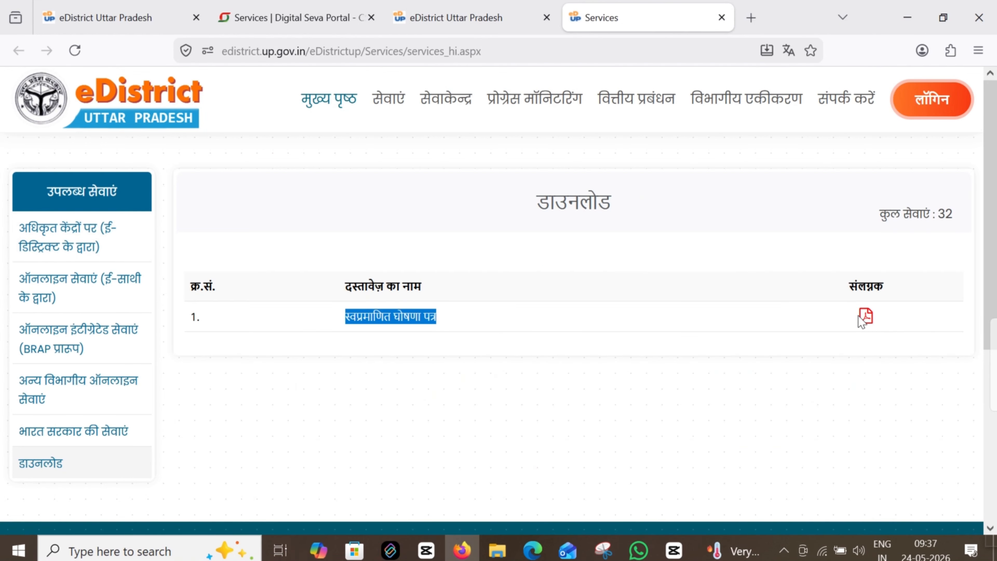
click(866, 317)
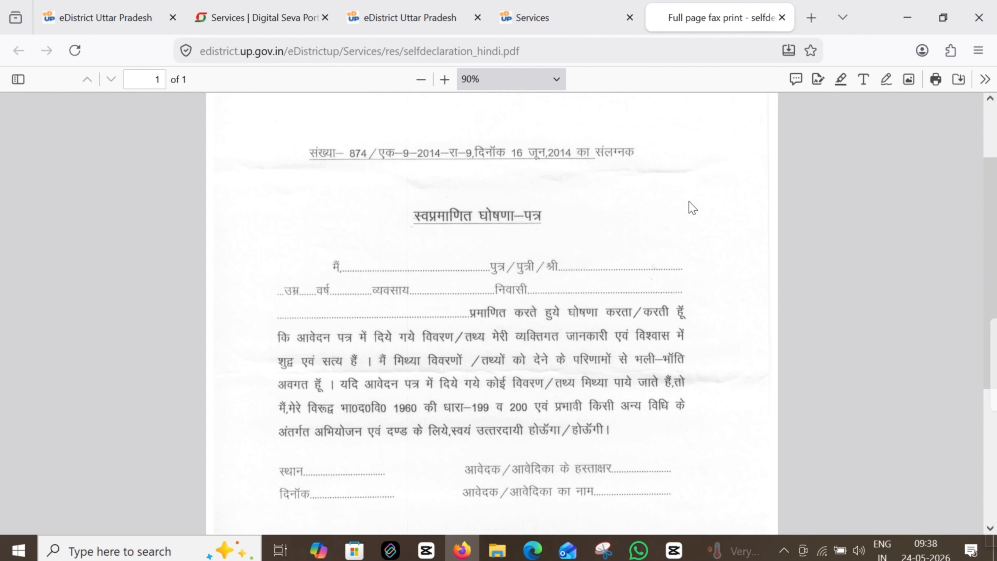
Add test text 'DFHG' beside मैं on the declaration and adjust its text size.
click(865, 80)
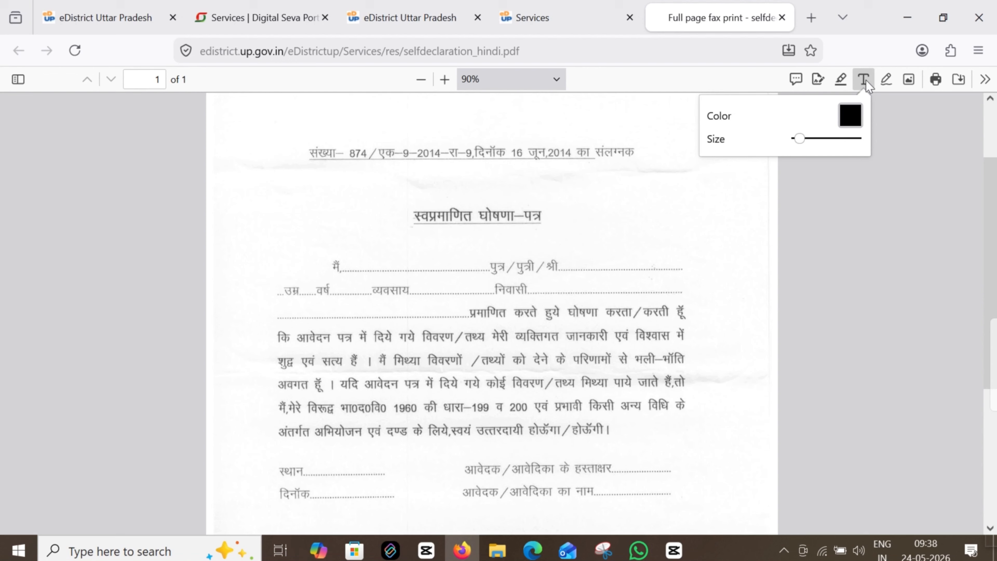
click(802, 140)
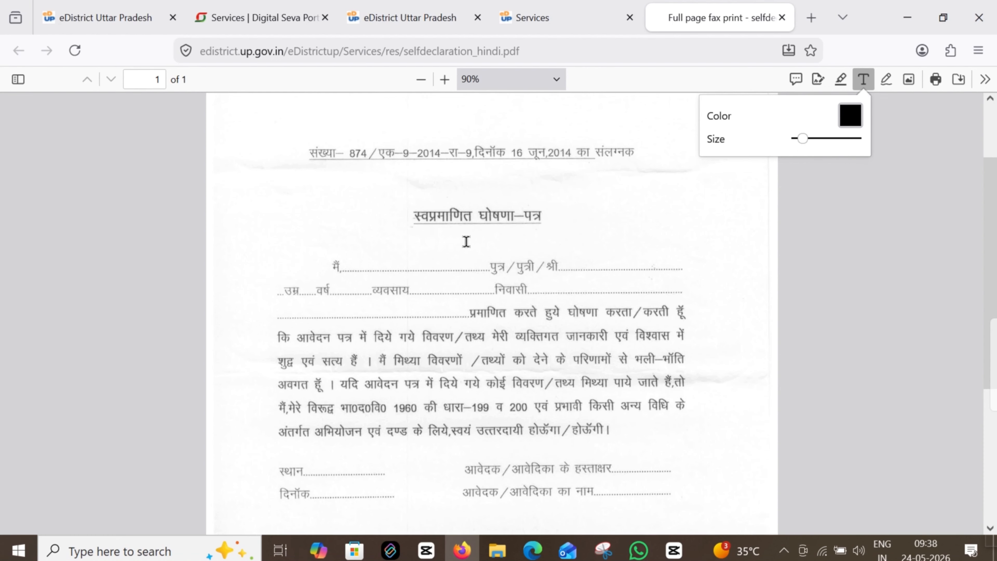
click(363, 259)
text(DFHG)
mouse_move(802, 141)
mouse_down()
mouse_move(817, 141)
mouse_move(795, 143)
mouse_move(802, 141)
mouse_up()
click(453, 259)
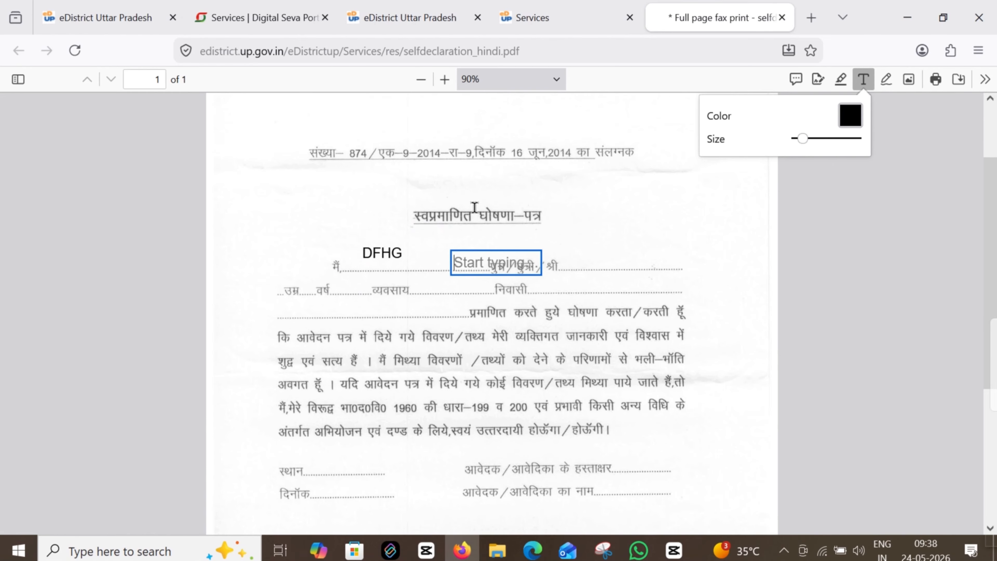
click(811, 18)
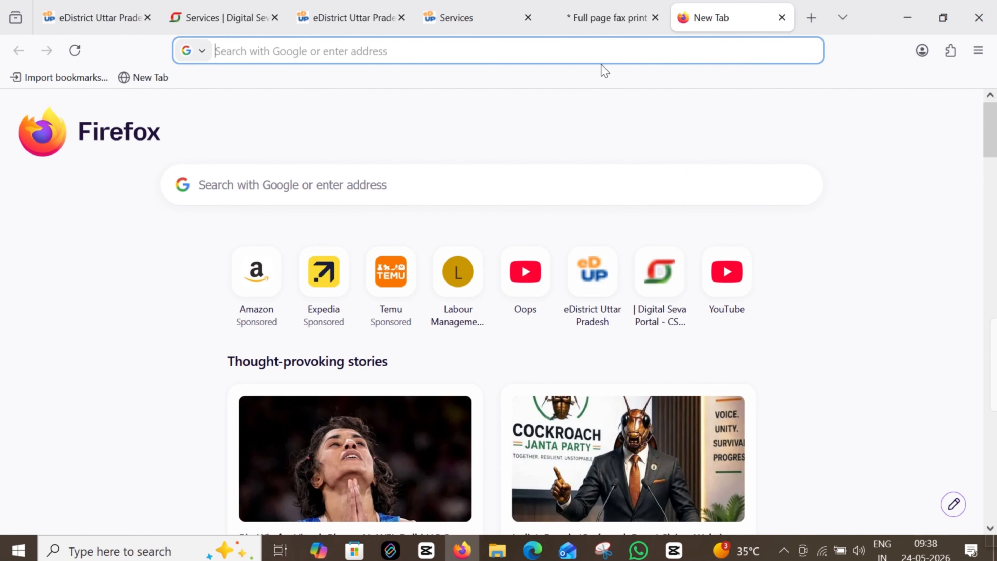
Load English-to-Hindi Google Translate, enter the father's name, and copy the Hindi translation.
click(600, 64)
click(306, 268)
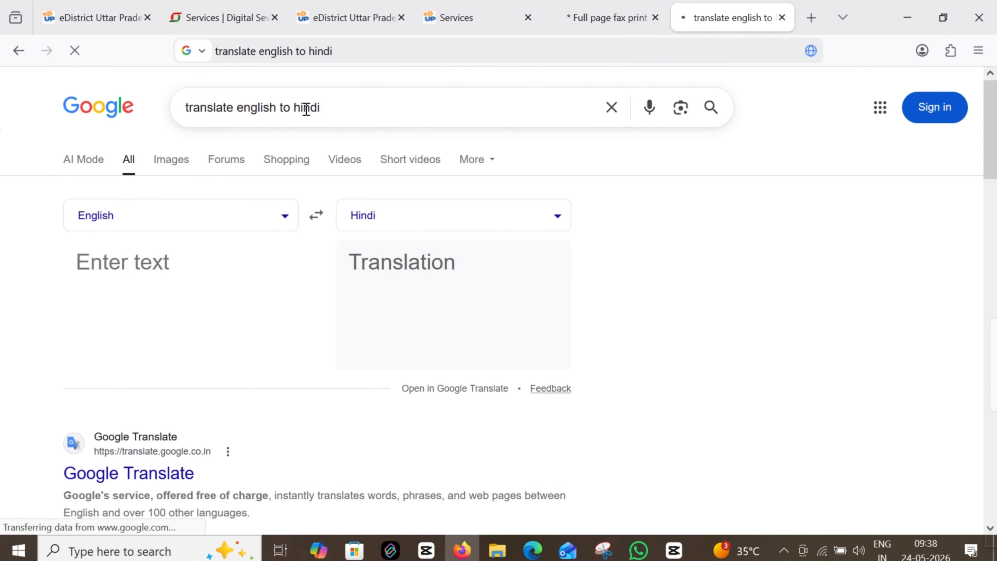
click(153, 267)
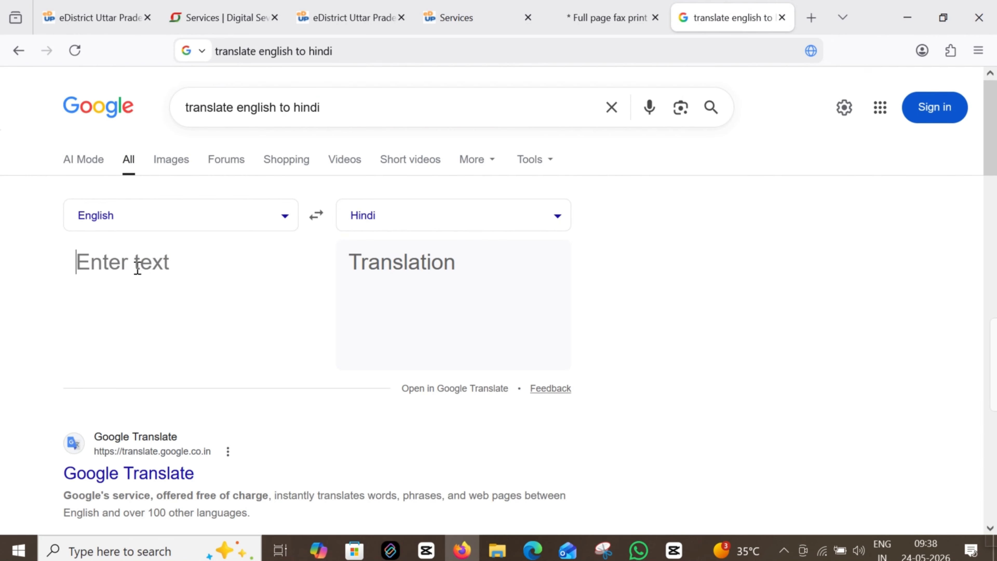
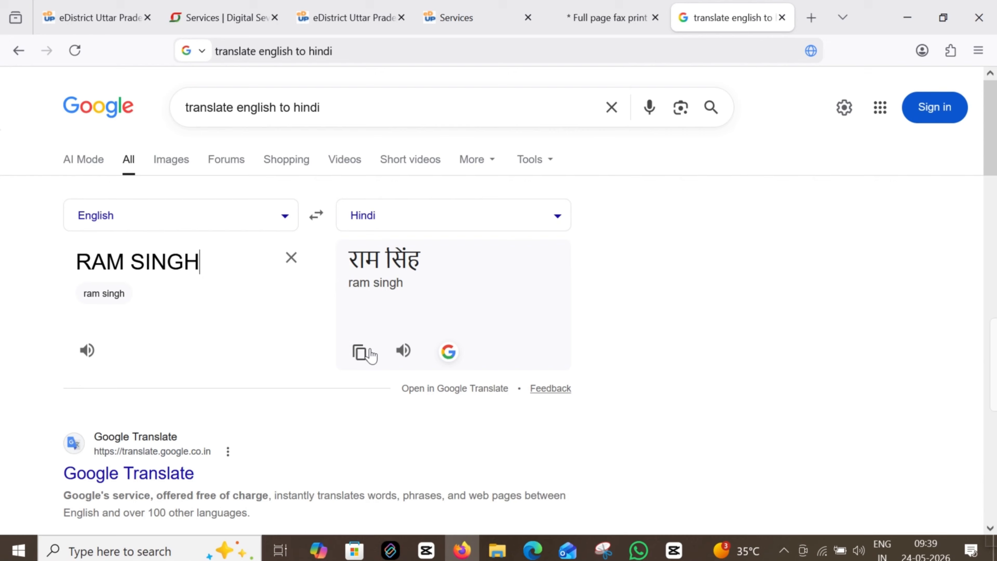
click(363, 354)
Paste the copied Hindi name after पुत्र/पुत्री/श्री and align it on the dotted line.
click(606, 18)
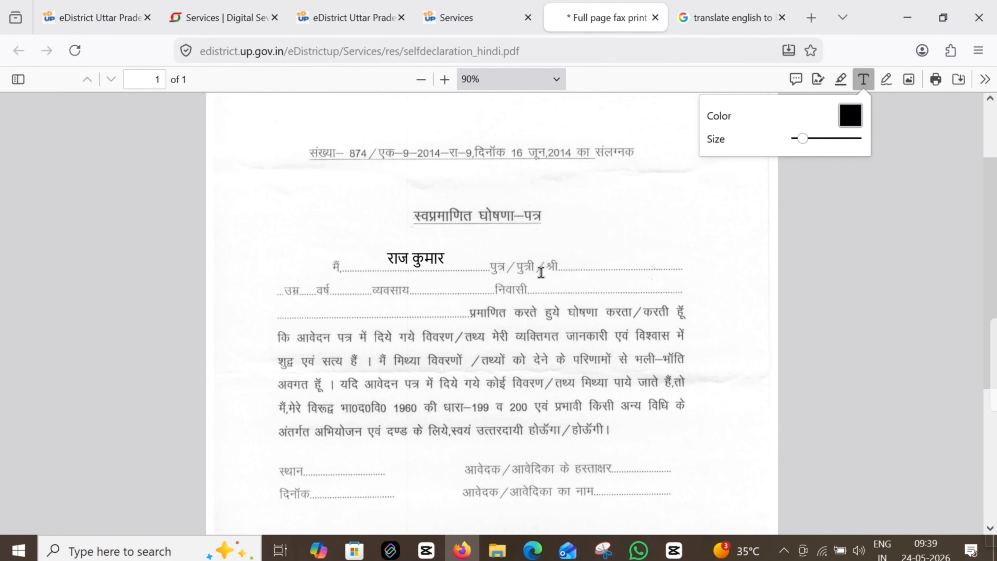
click(593, 261)
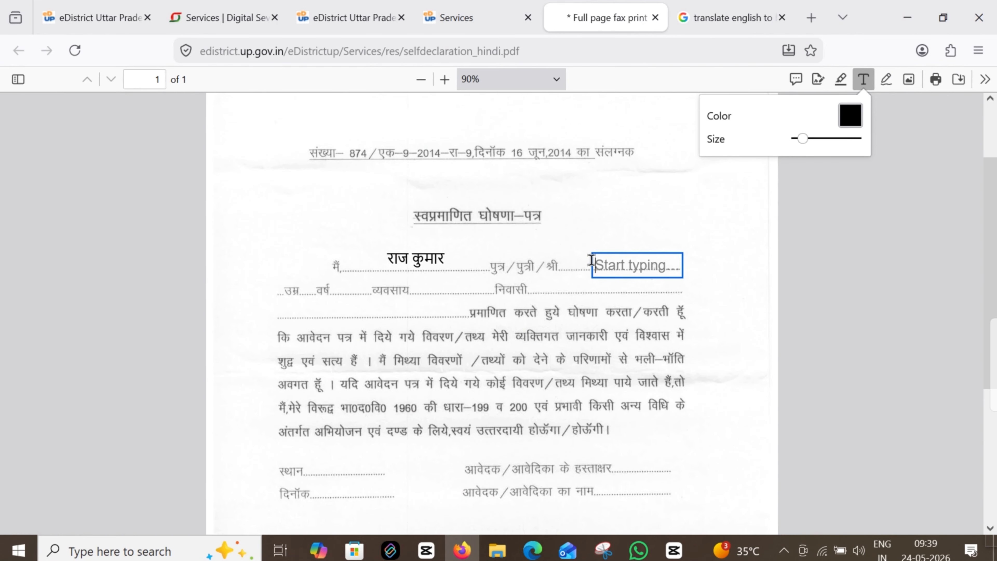
key(ctrl+v)
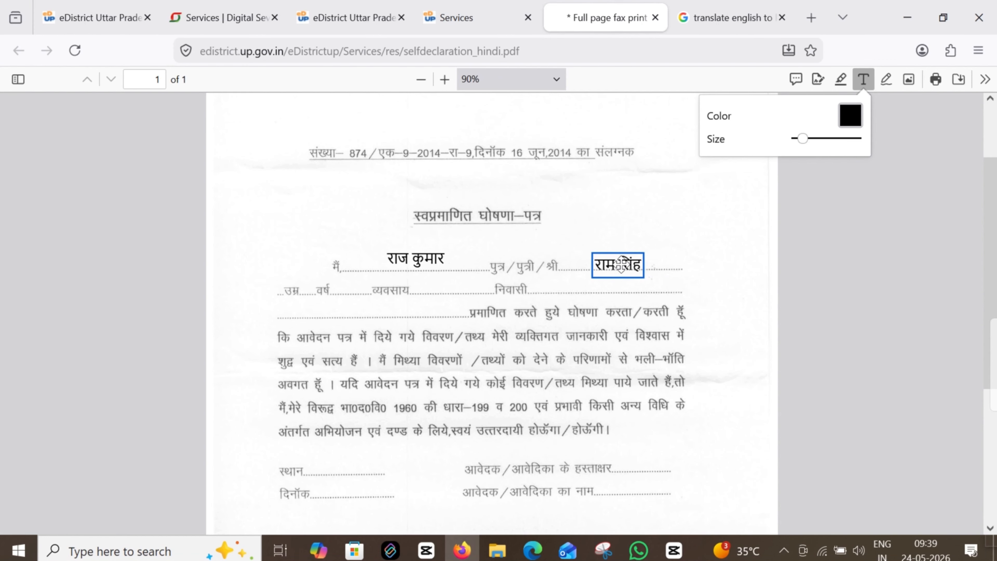
drag(620, 264, 621, 257)
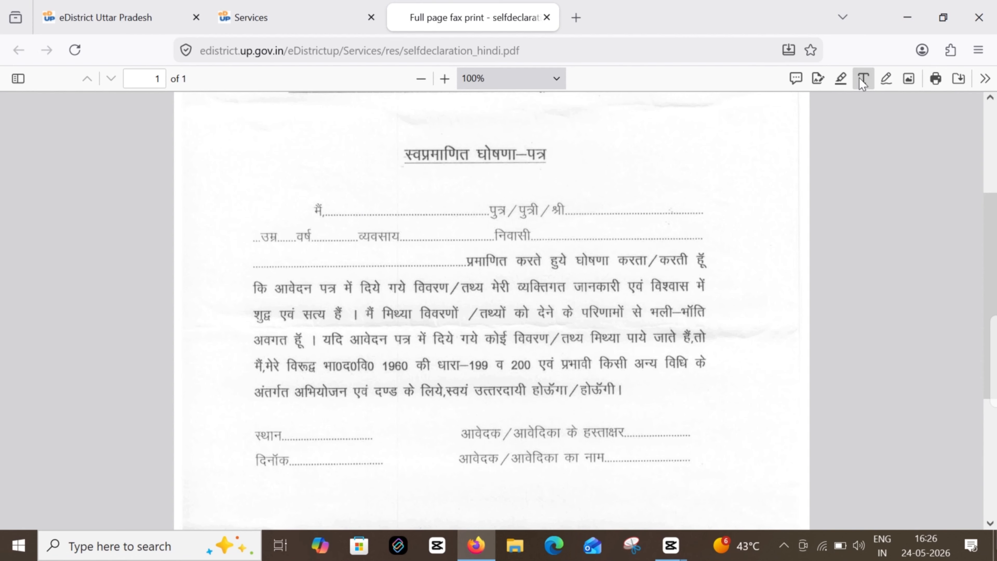
Enable the Text tool and position text boxes on the name line after मैं and श्री.
click(864, 78)
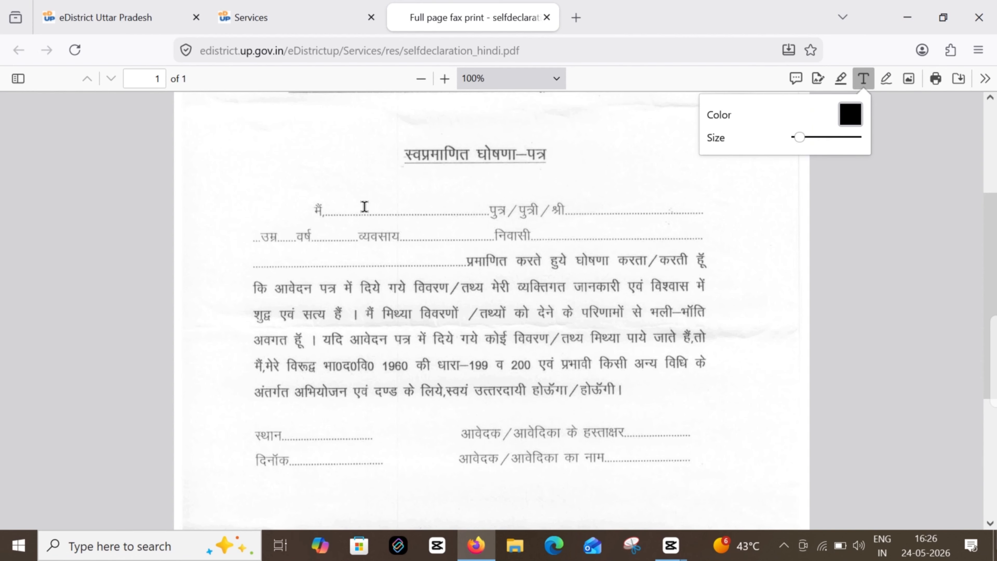
click(379, 210)
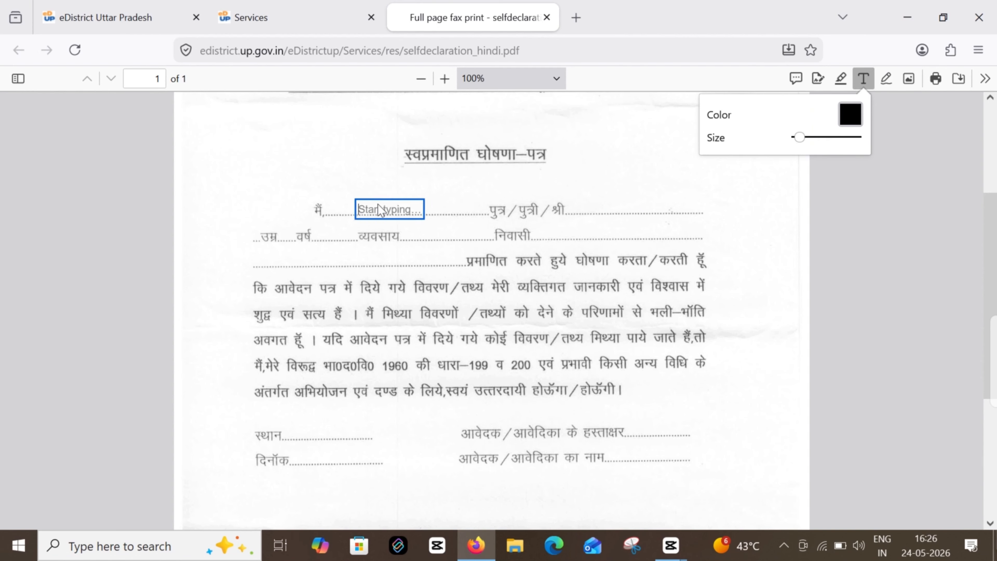
click(383, 166)
click(362, 204)
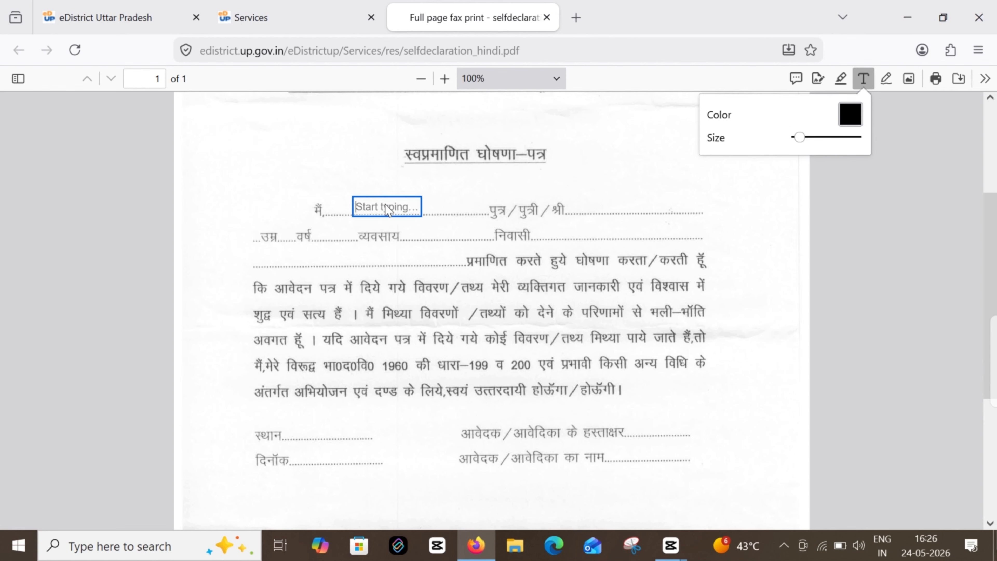
click(625, 204)
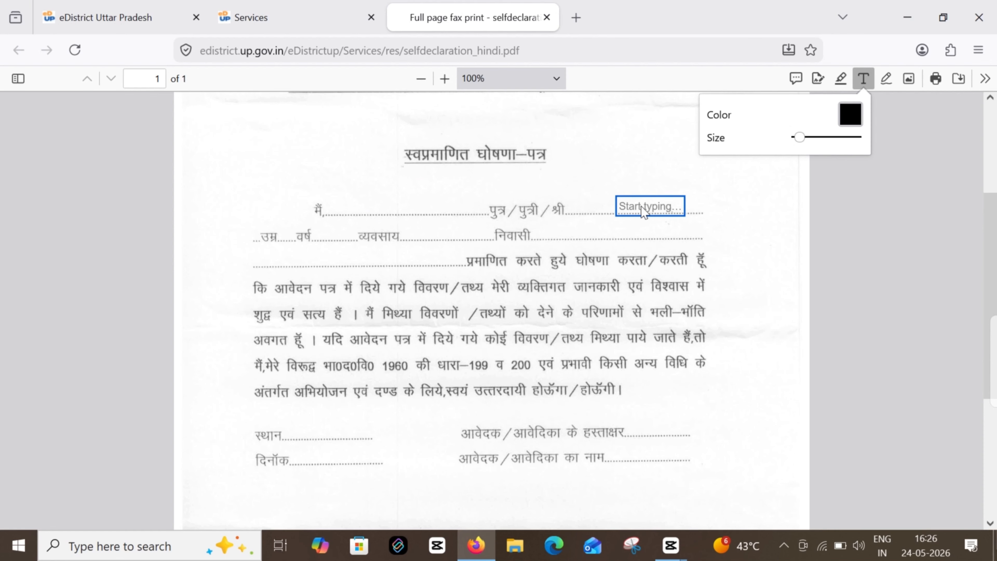
Enter age 25 before वर्ष and 2002 after it on the age line.
click(281, 233)
text(25)
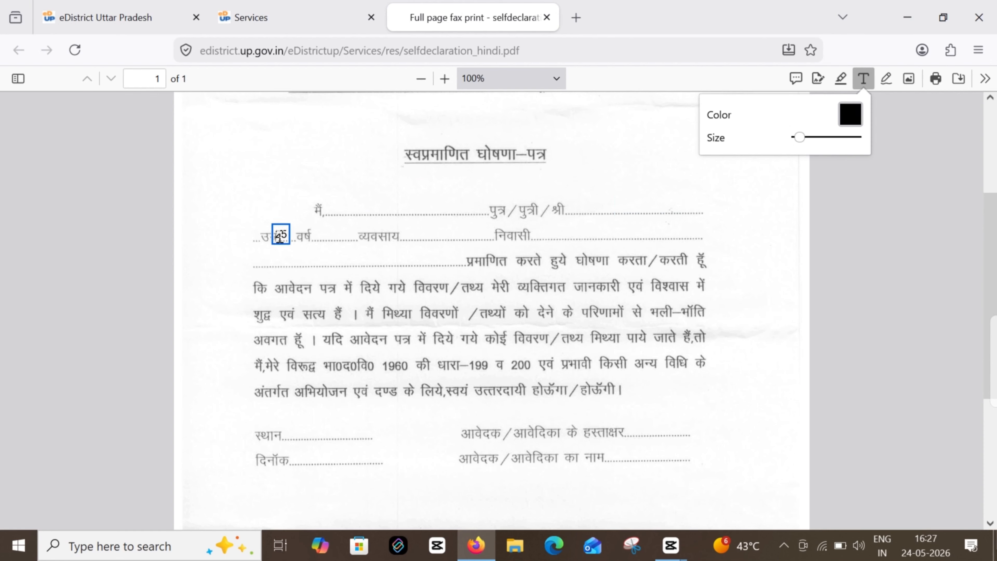
key(Escape)
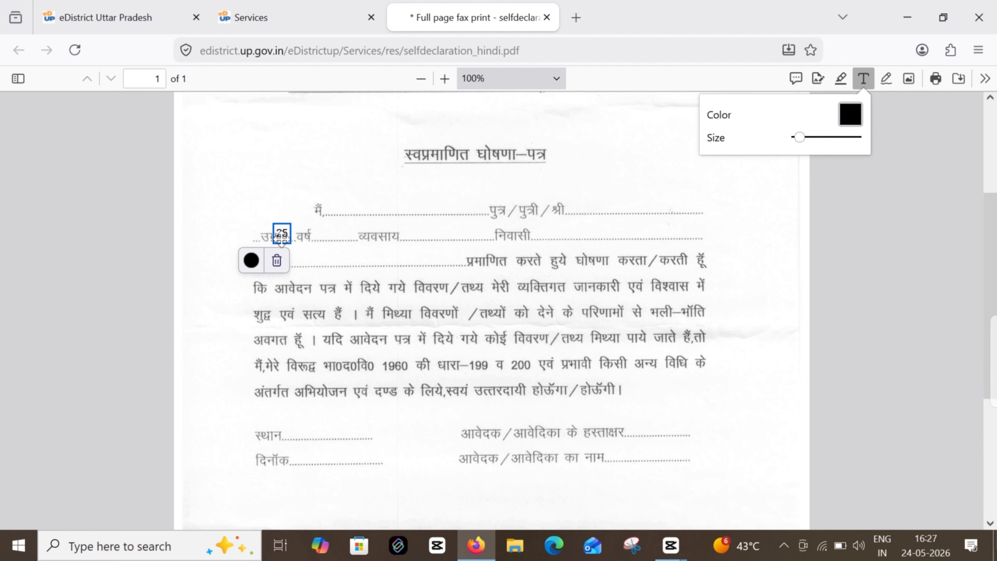
click(328, 236)
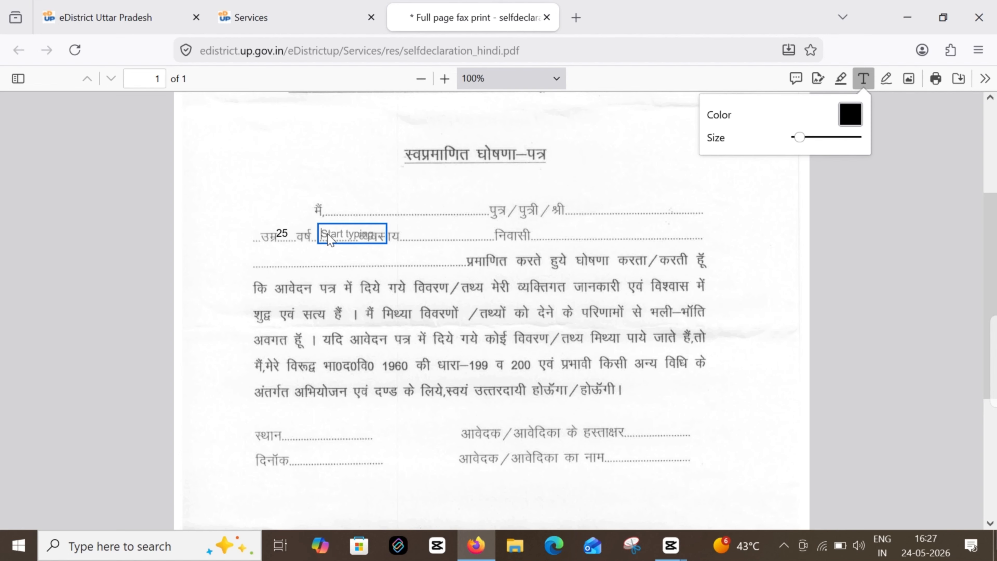
text(20)
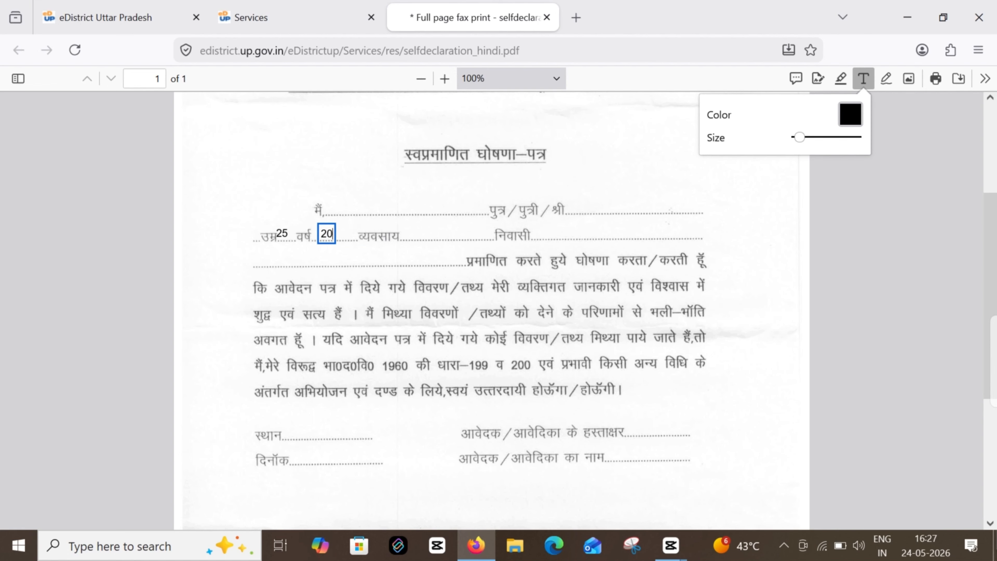
text(0)
text(2)
click(447, 233)
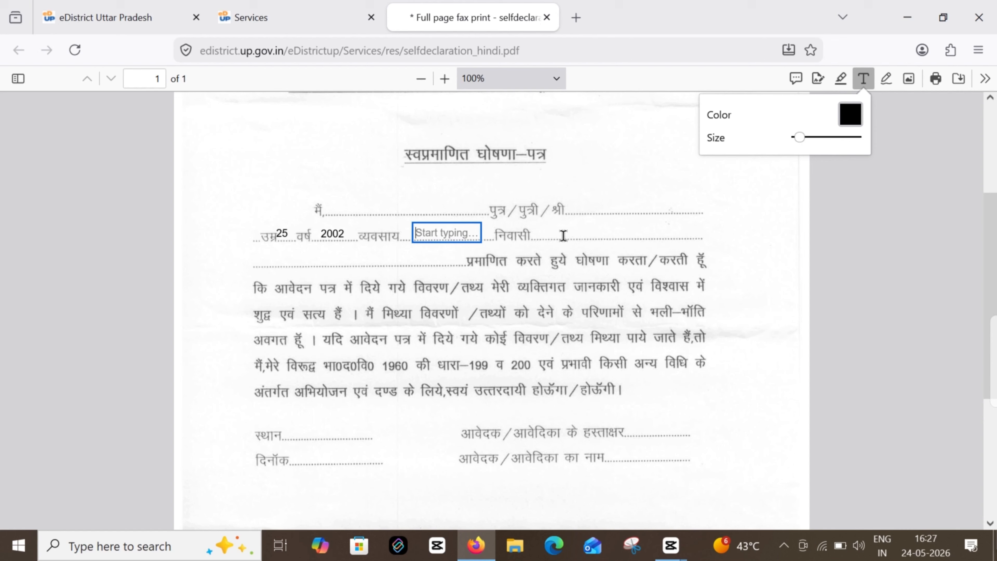
Place text boxes after निवासी, on the third line, and after स्थान, दिनॉक, हस्ताक्षर, नाम.
click(589, 238)
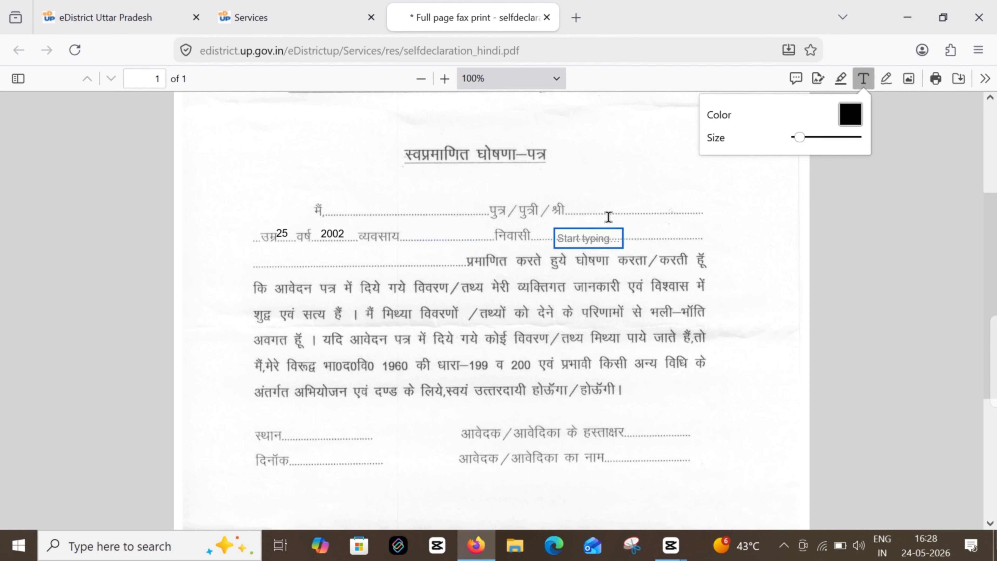
click(304, 261)
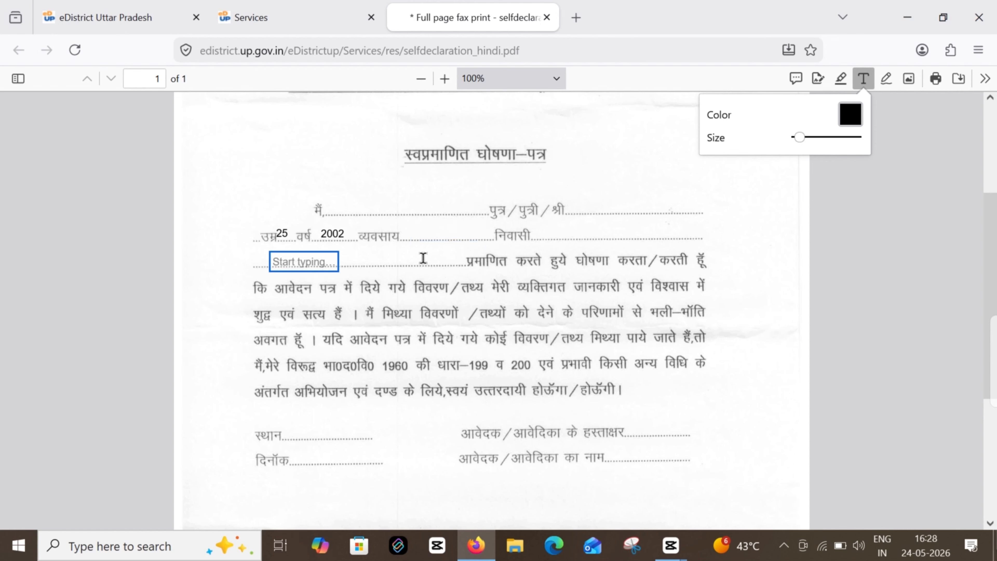
scroll(348, 268, up, 2)
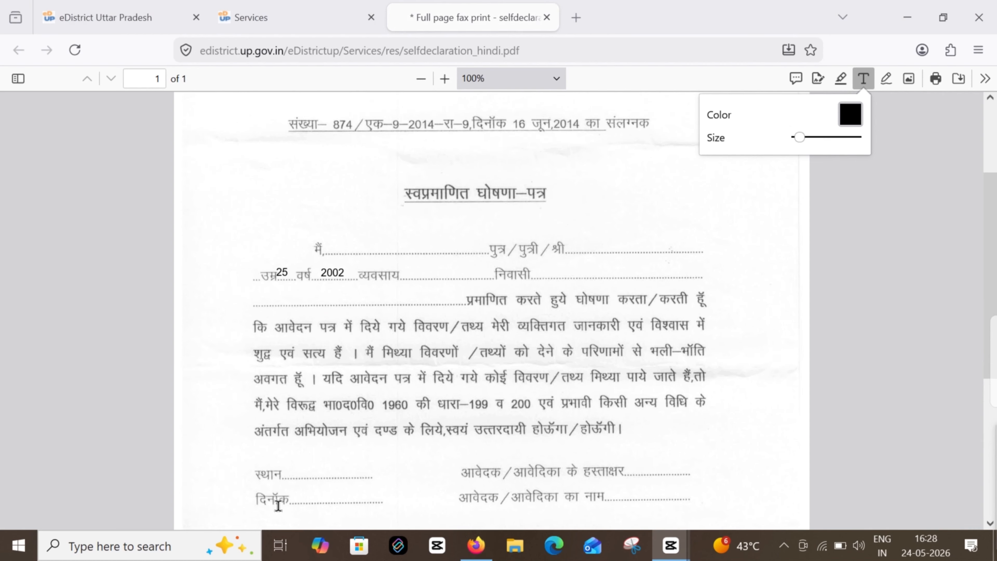
click(305, 472)
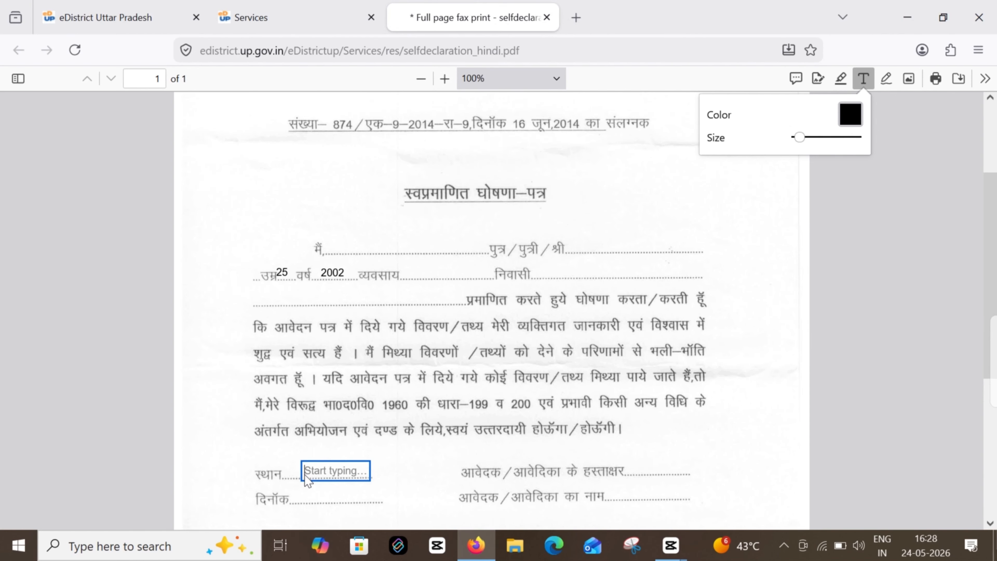
click(306, 500)
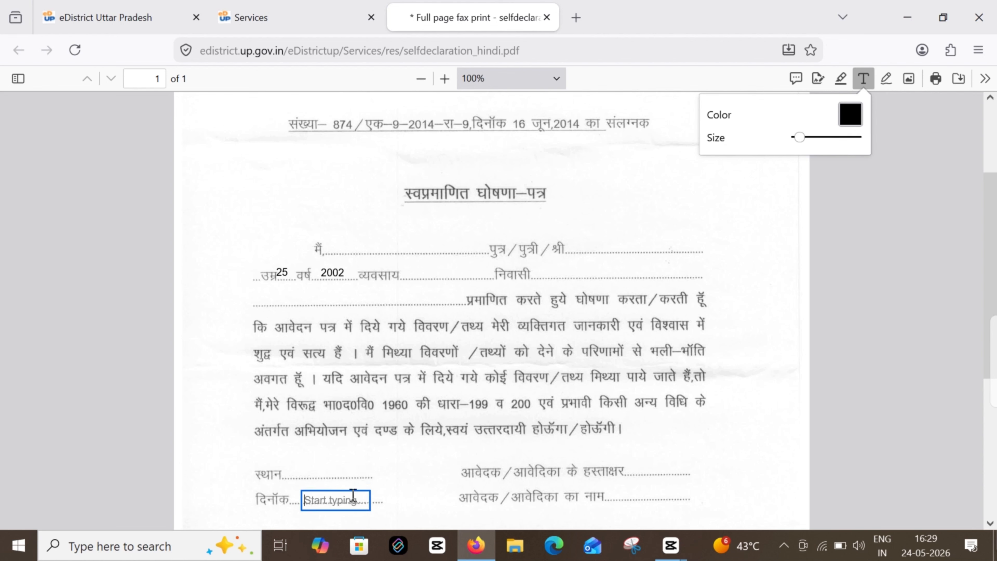
click(628, 471)
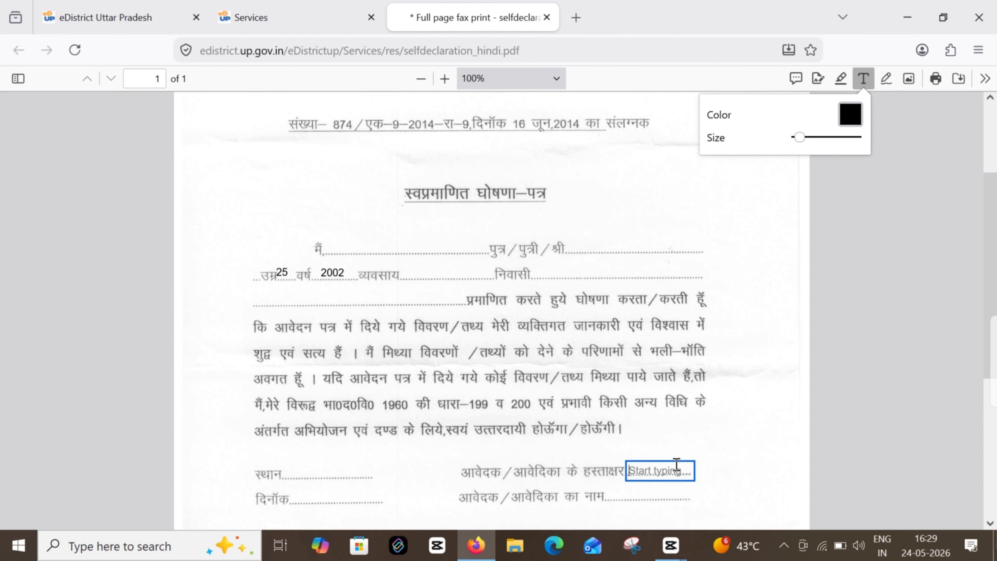
click(630, 497)
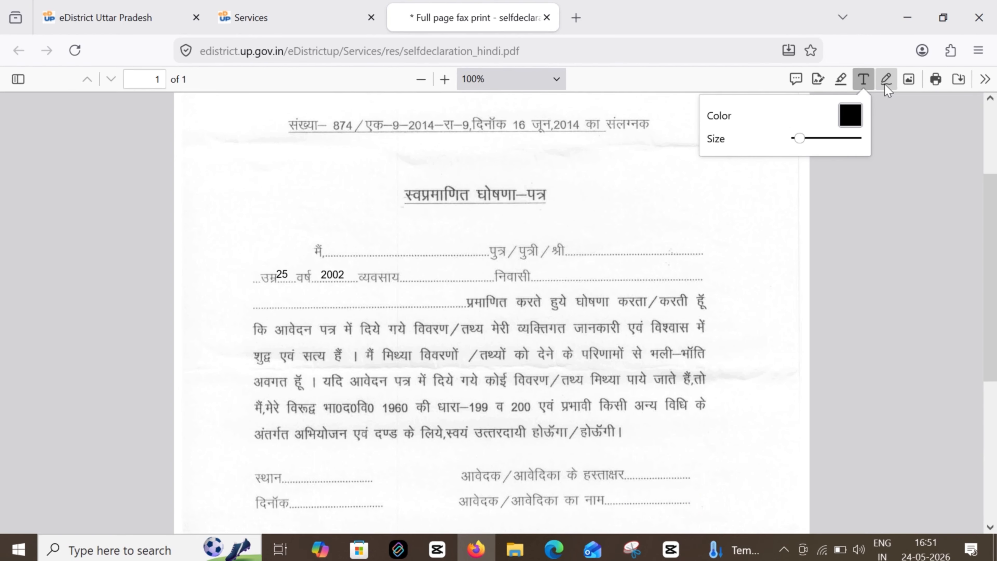
Zoom the declaration PDF out so the whole filled form is visible.
click(910, 81)
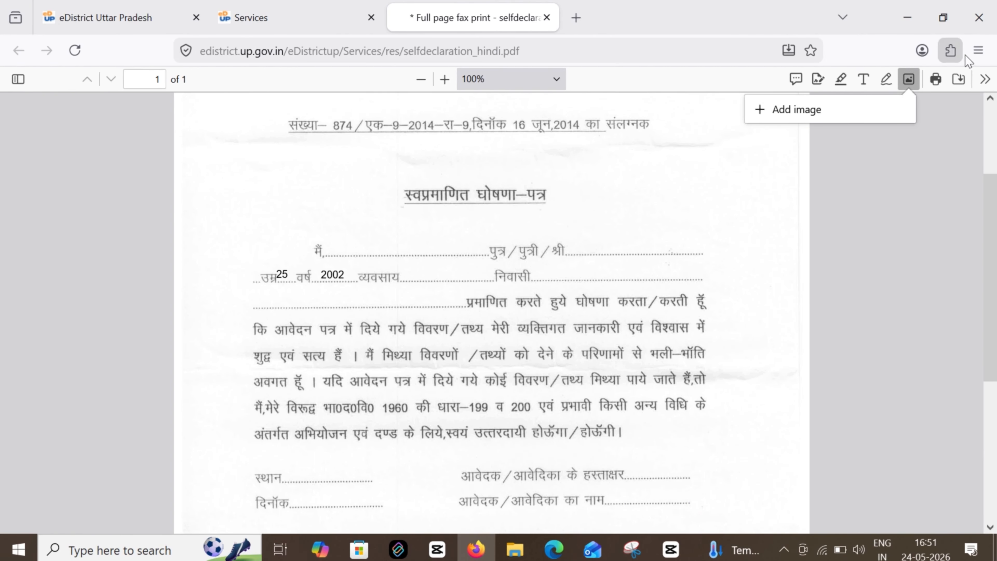
click(978, 51)
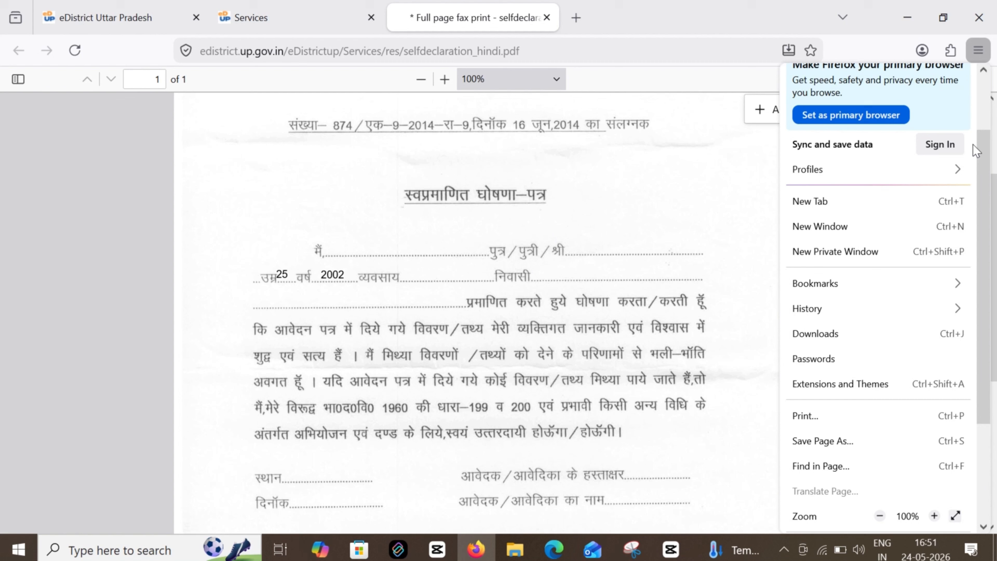
click(880, 516)
click(880, 517)
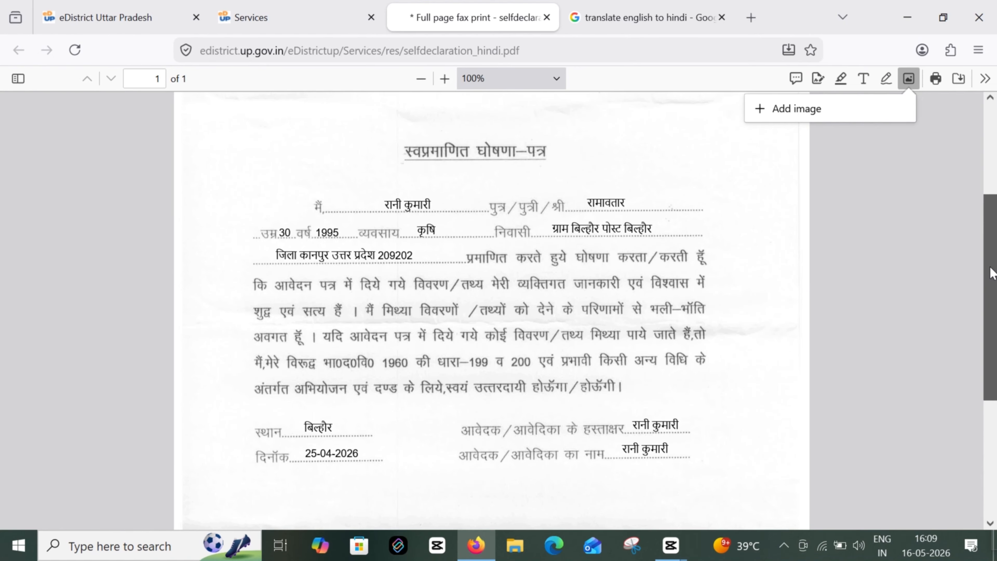
scroll(990, 272, up, 2)
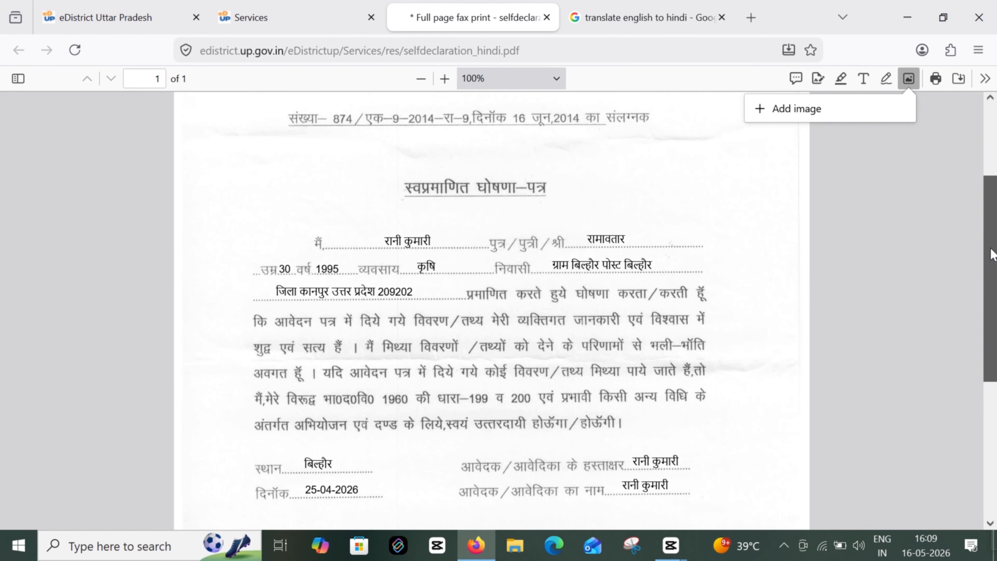
Launch Snipping Tool via a Start search for 'spin' and begin a new capture.
click(19, 545)
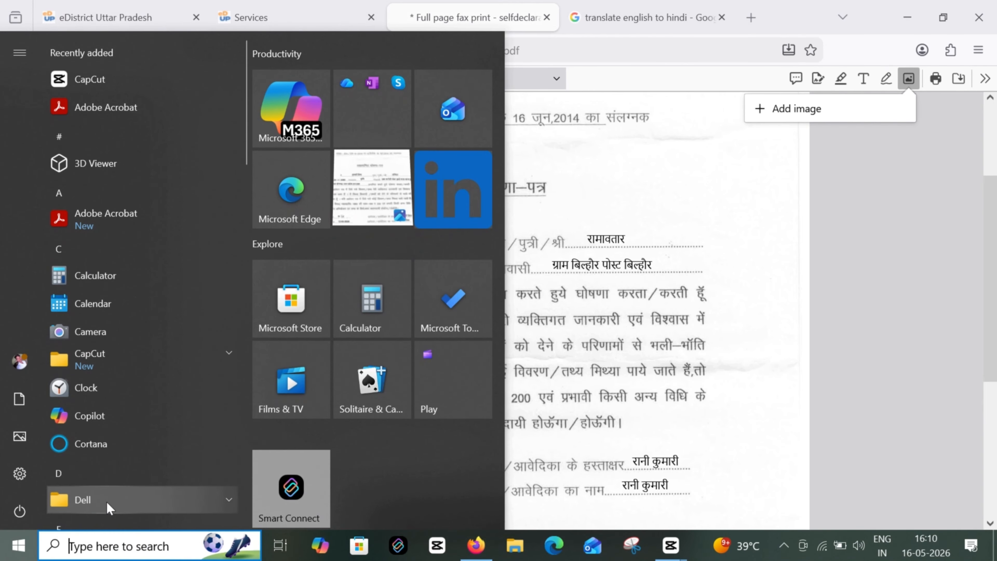
click(103, 553)
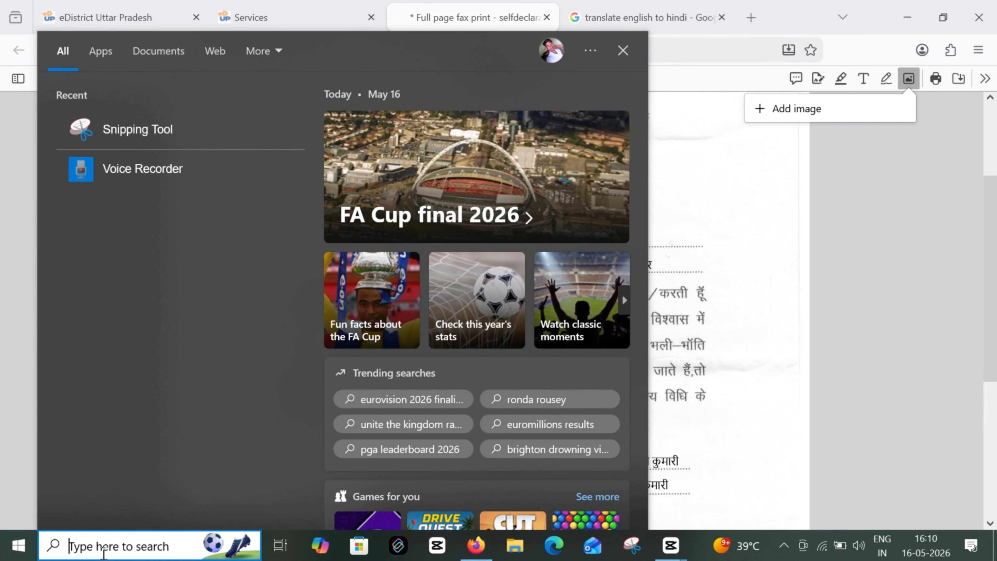
text(spin)
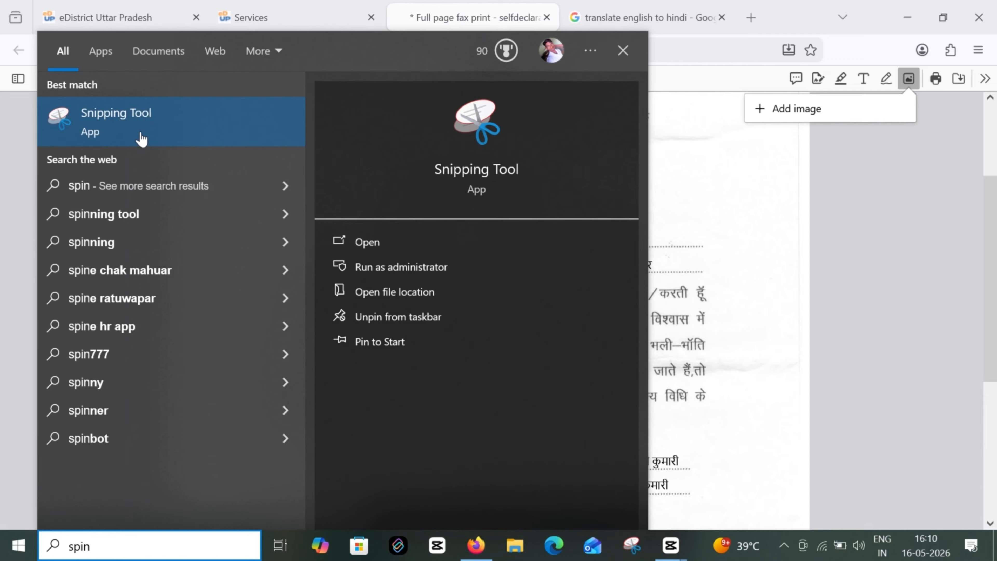
click(138, 122)
click(848, 409)
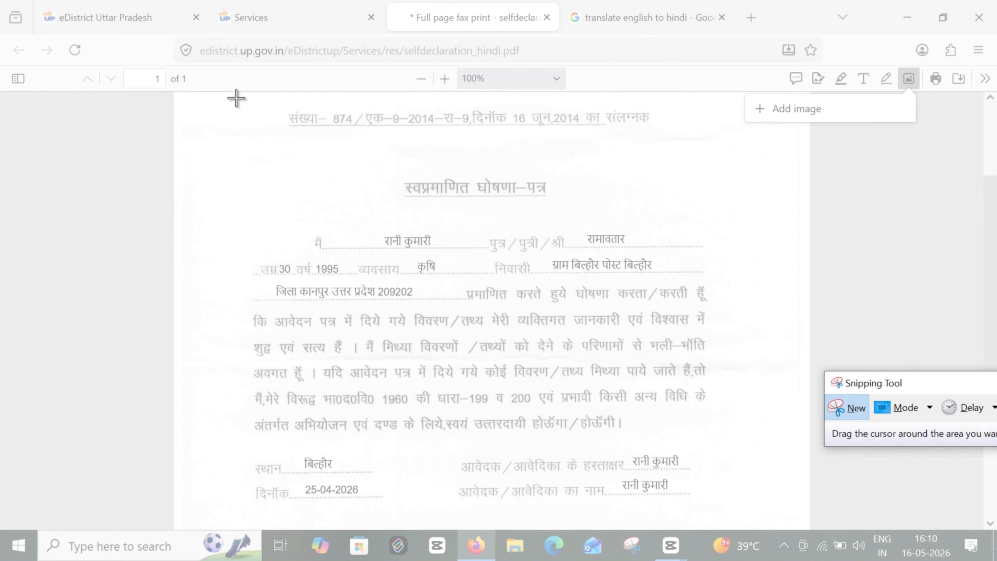
Snip the filled form, save it to Downloads as declaratiom33 PNG, then open the ADHAR CARD scan.
drag(241, 94, 743, 519)
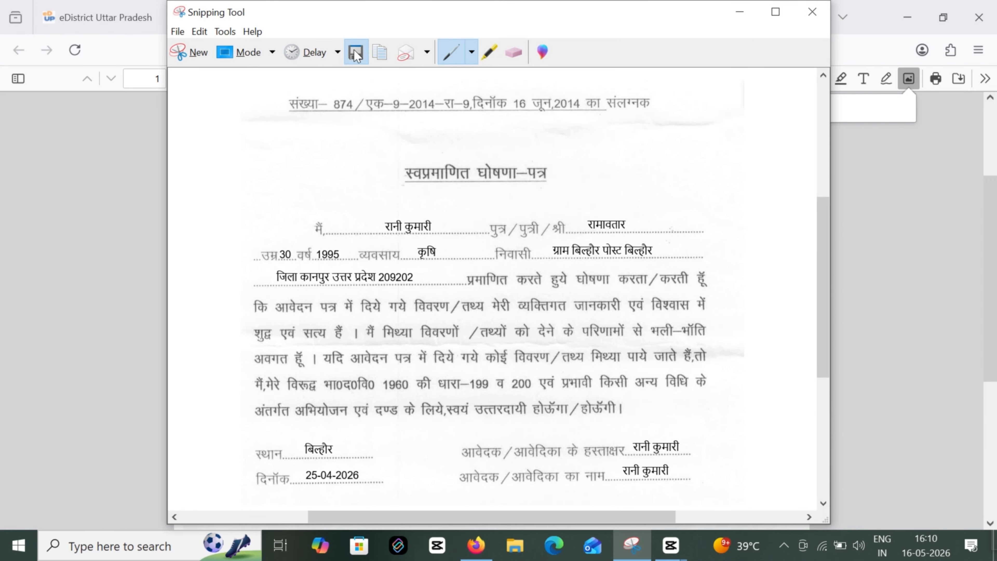
click(355, 55)
text(declaratiom33)
click(255, 206)
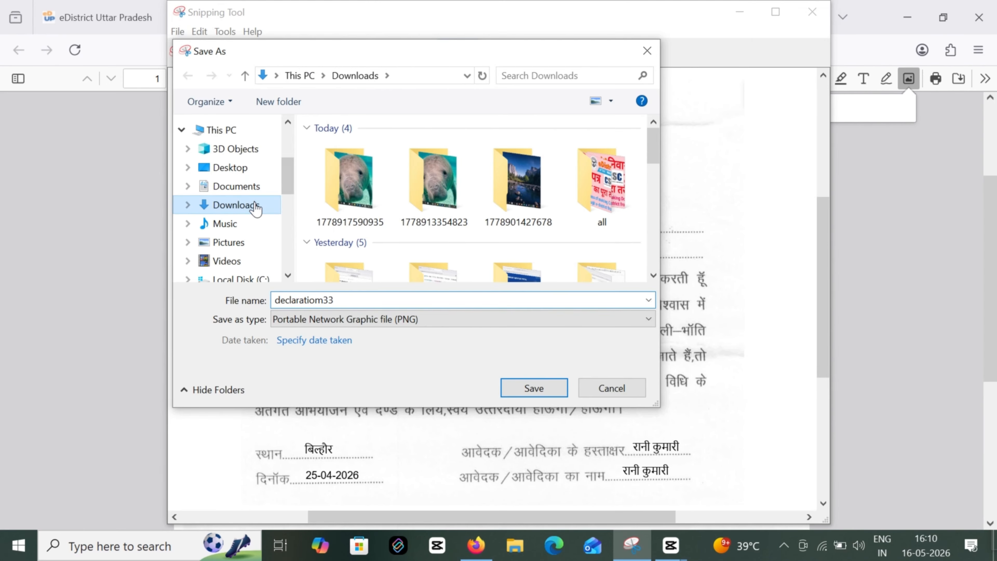
click(533, 392)
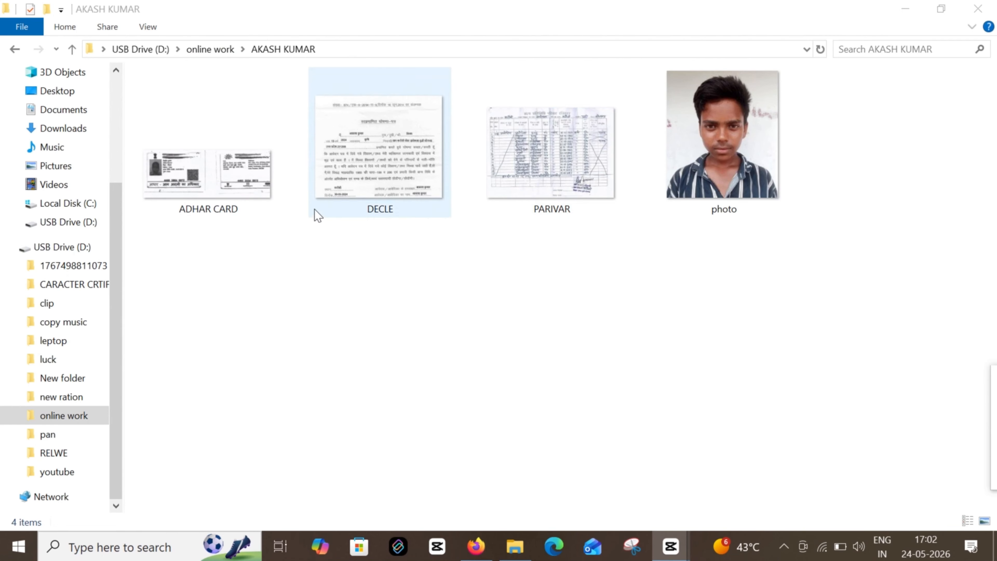
click(245, 194)
double_click(243, 189)
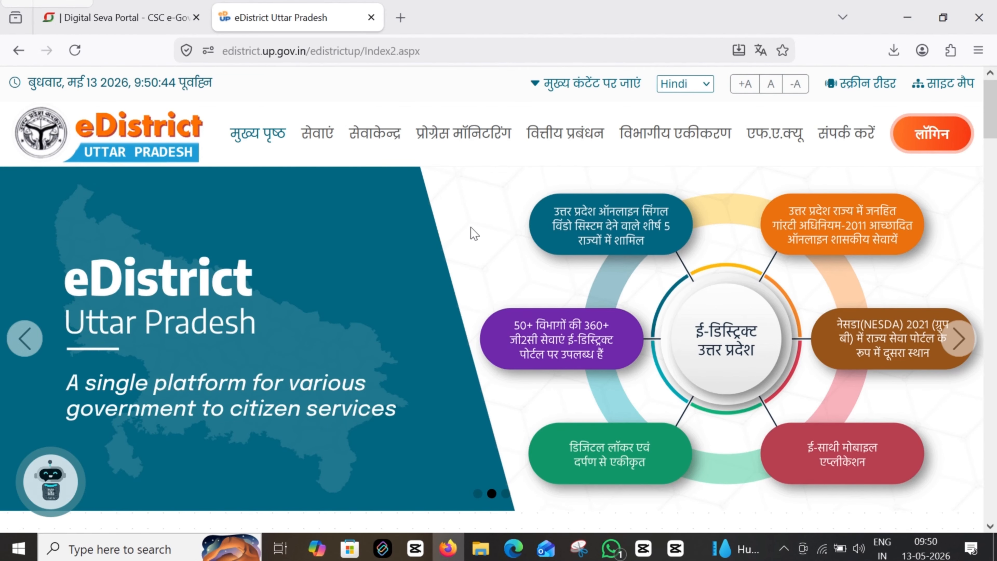
Log in through ई-डिस्ट्रिक्ट लॉगिन as a Csc/eDistrict User with user name, password and captcha.
click(939, 145)
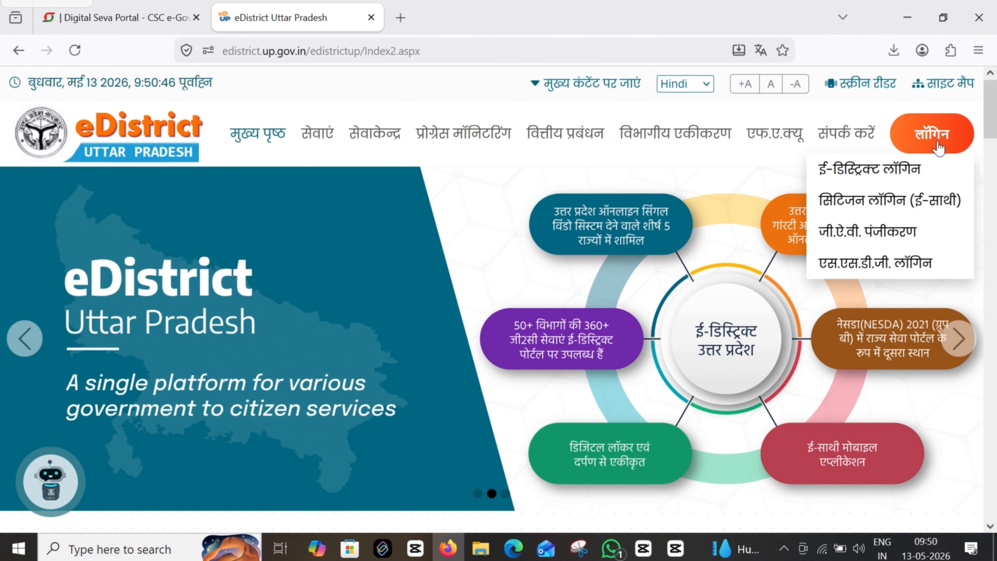
click(883, 170)
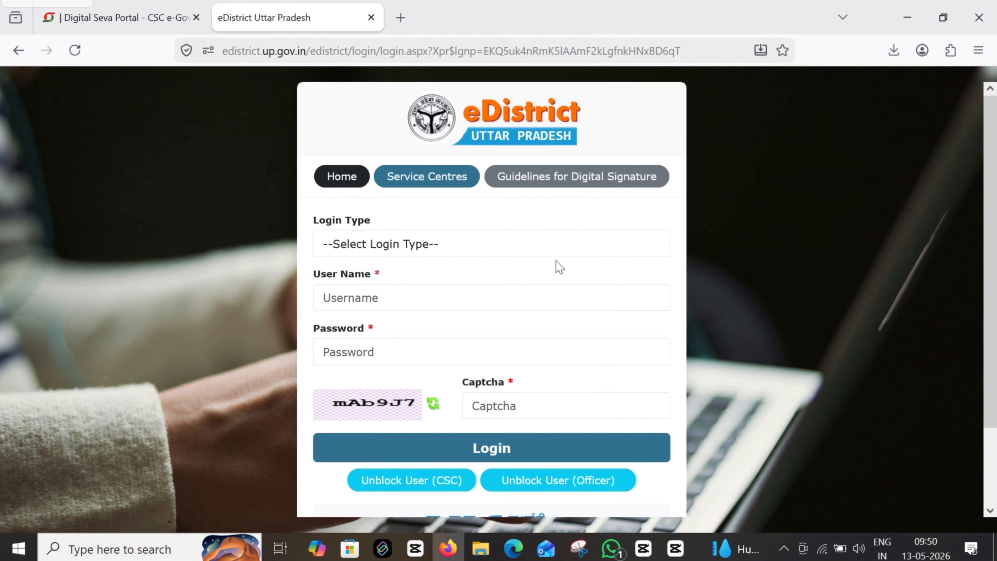
click(395, 247)
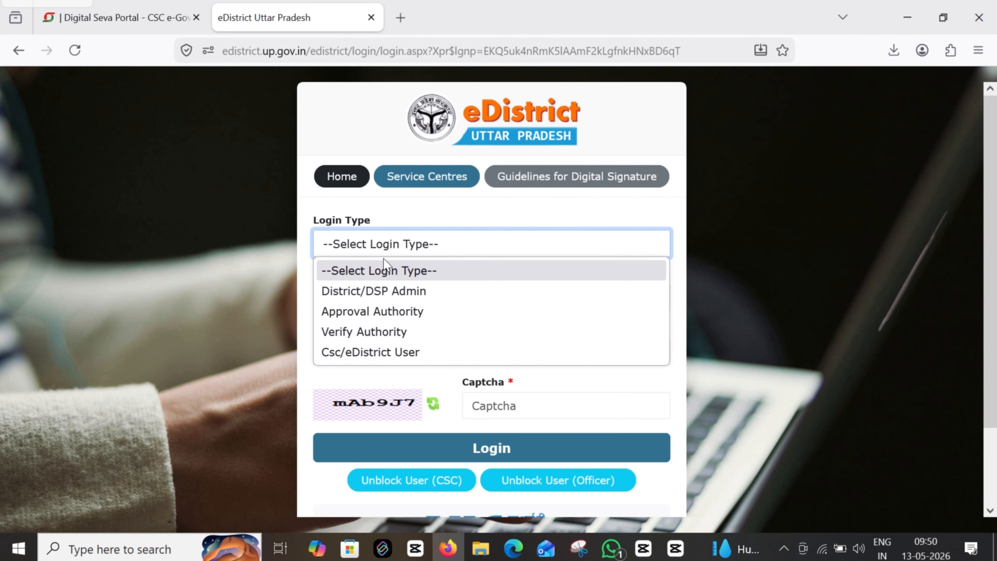
click(357, 354)
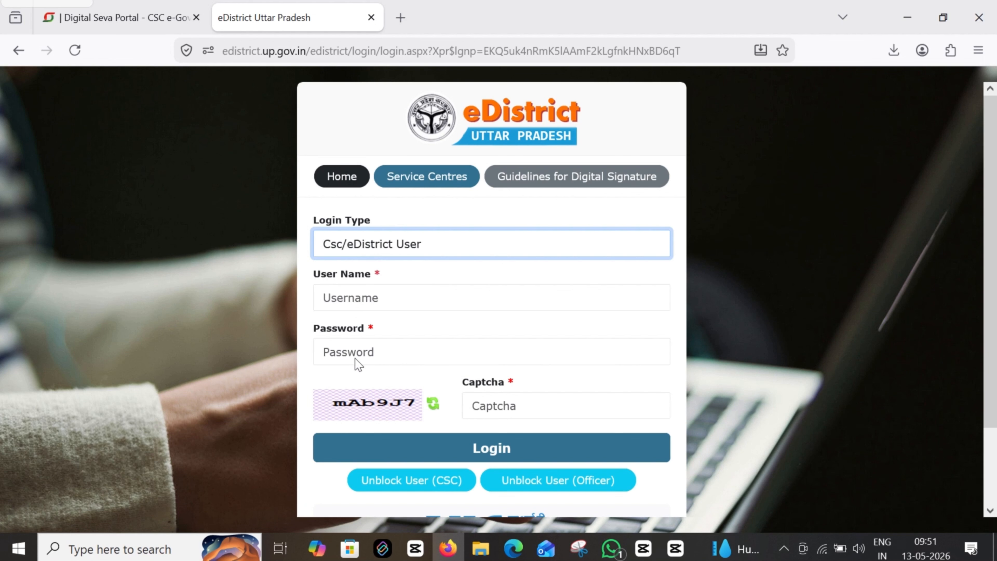
click(373, 299)
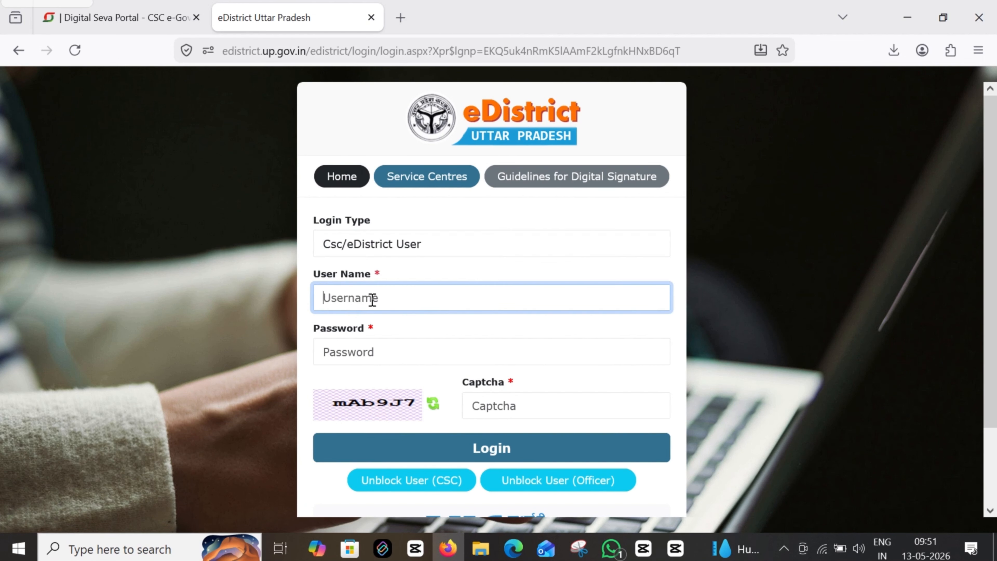
click(332, 351)
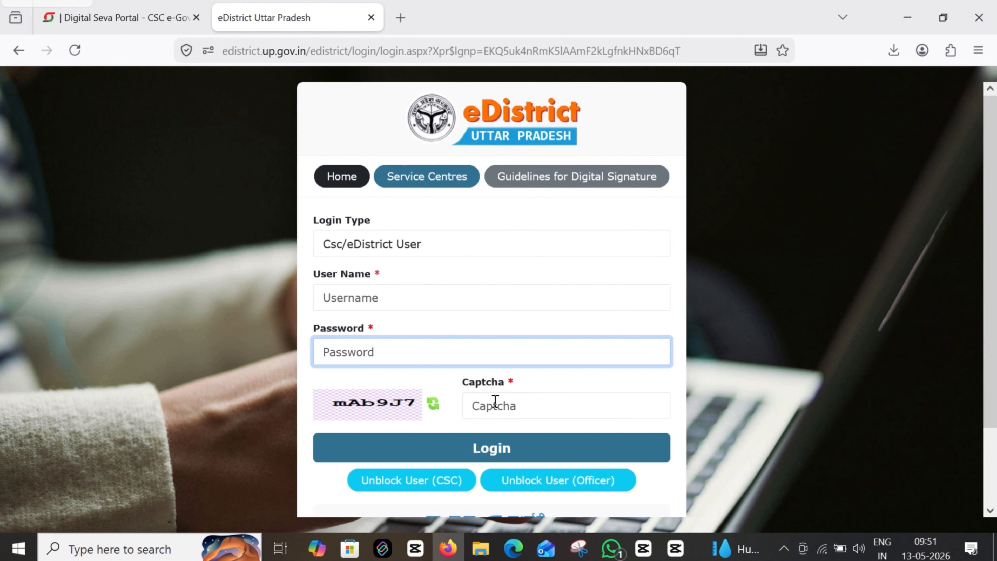
click(591, 402)
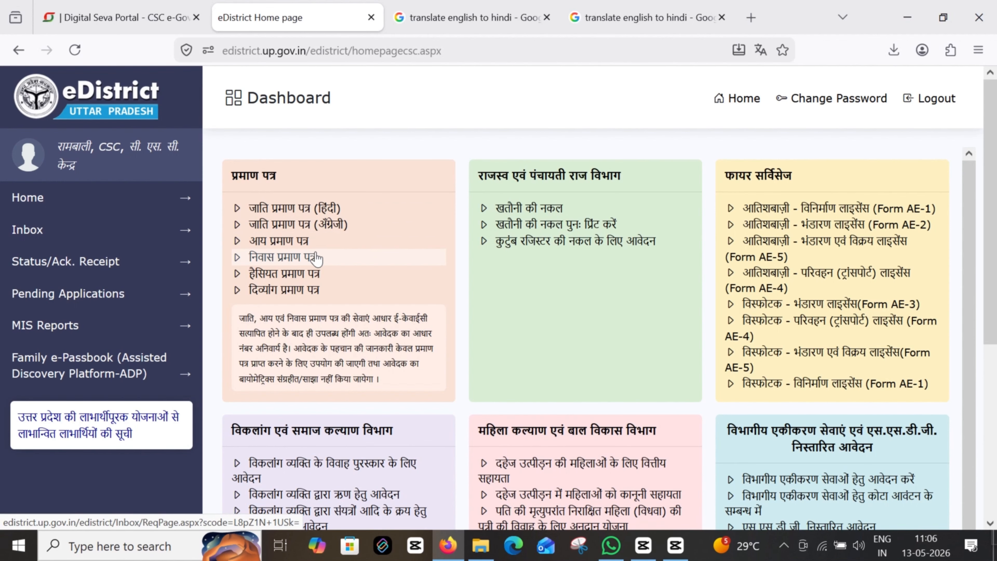
Open the आय प्रमाण पत्र service, enter the captcha, give Aadhaar e-KYC consent and request an OTP.
click(288, 242)
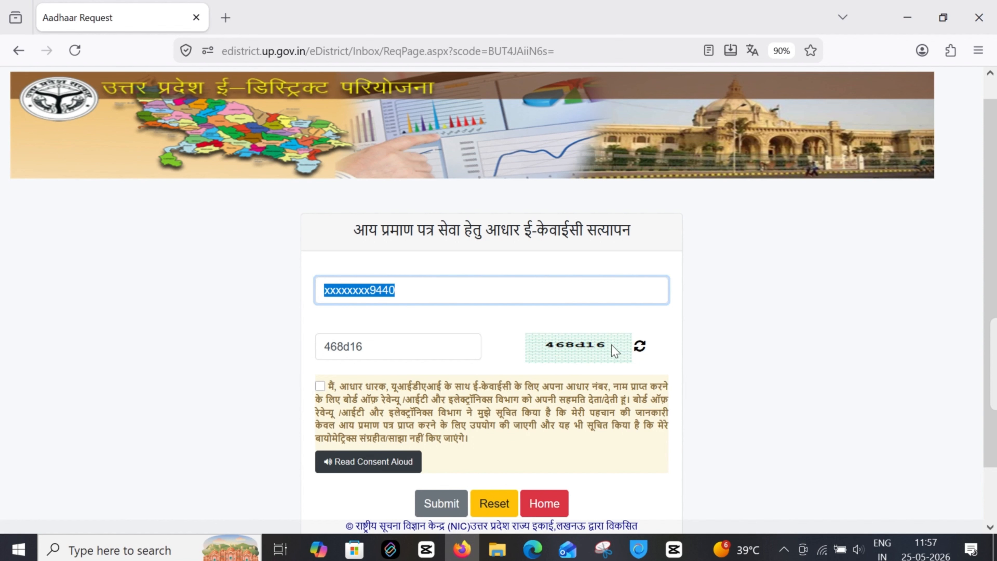
click(426, 347)
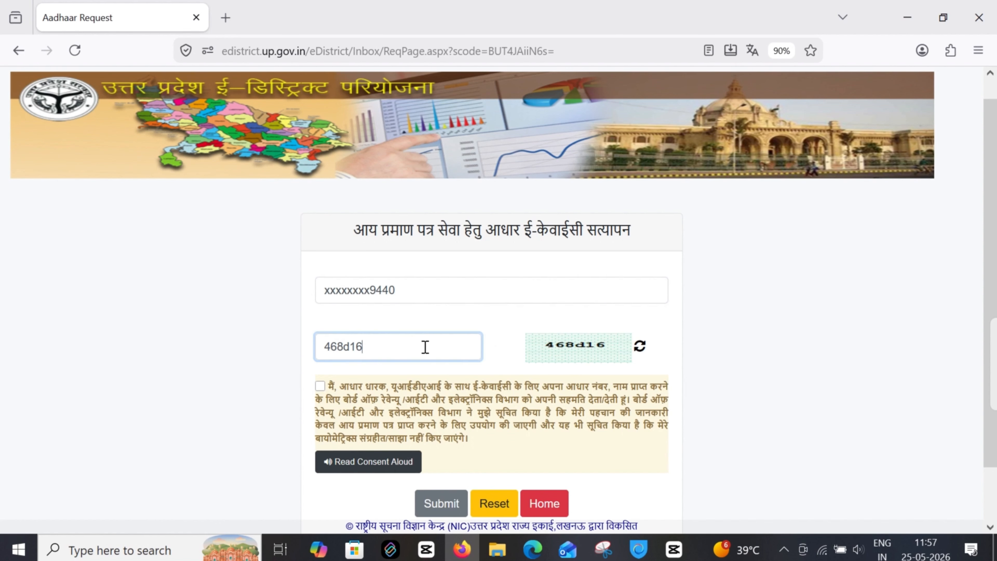
drag(384, 347, 320, 387)
click(320, 387)
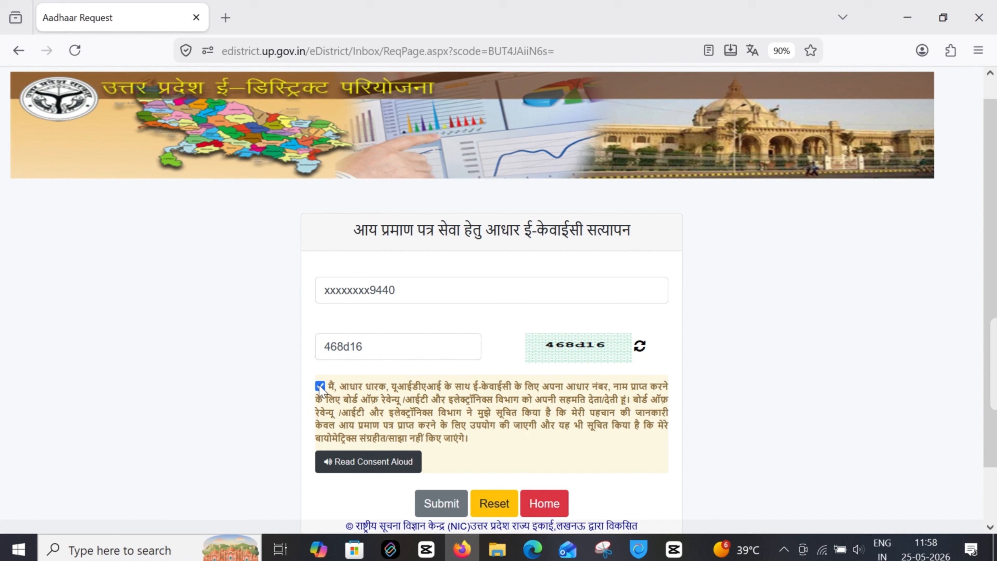
click(441, 504)
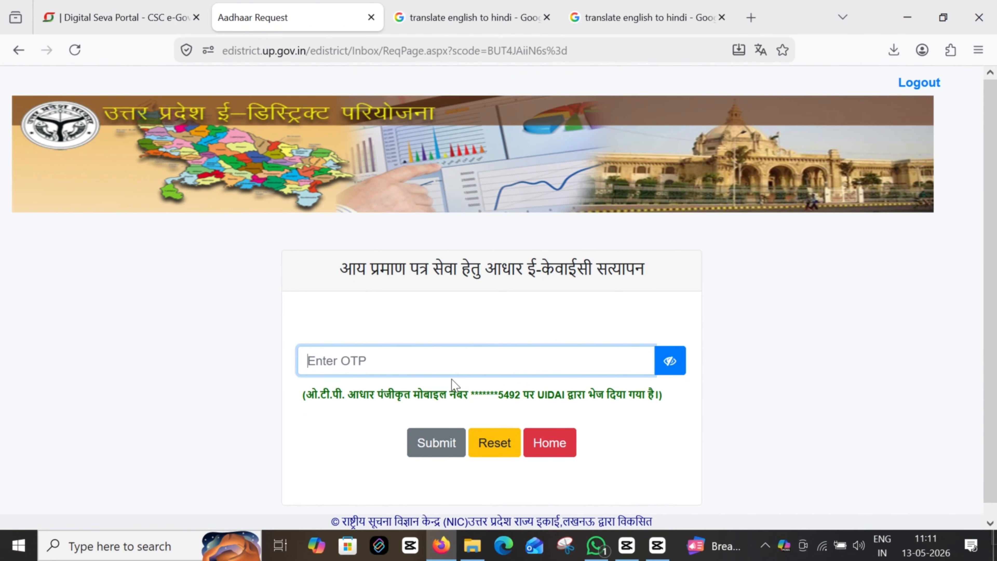
Paste the received OTP, verify it, and decline saving the password.
drag(495, 395, 520, 394)
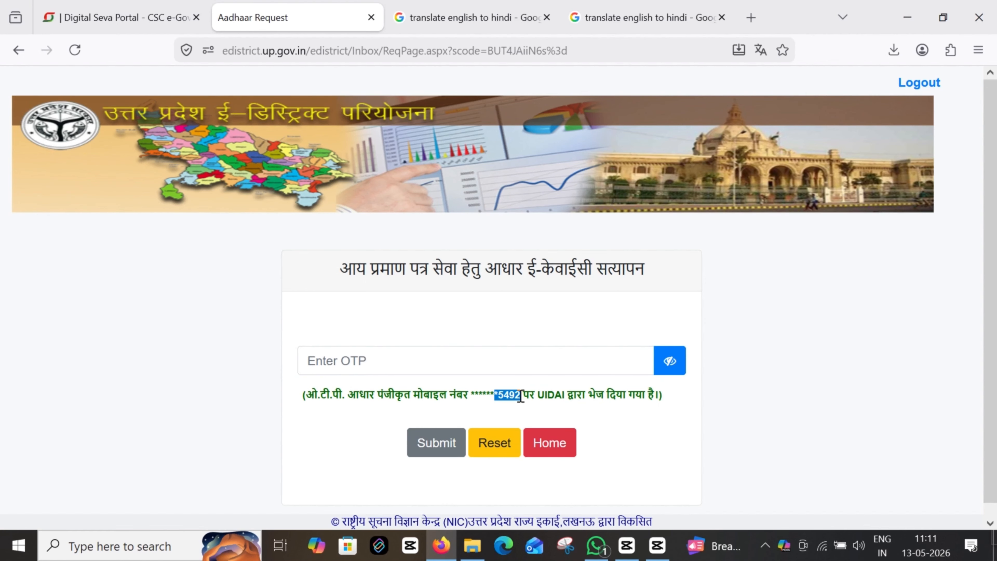
click(458, 355)
key(ctrl+v)
click(428, 447)
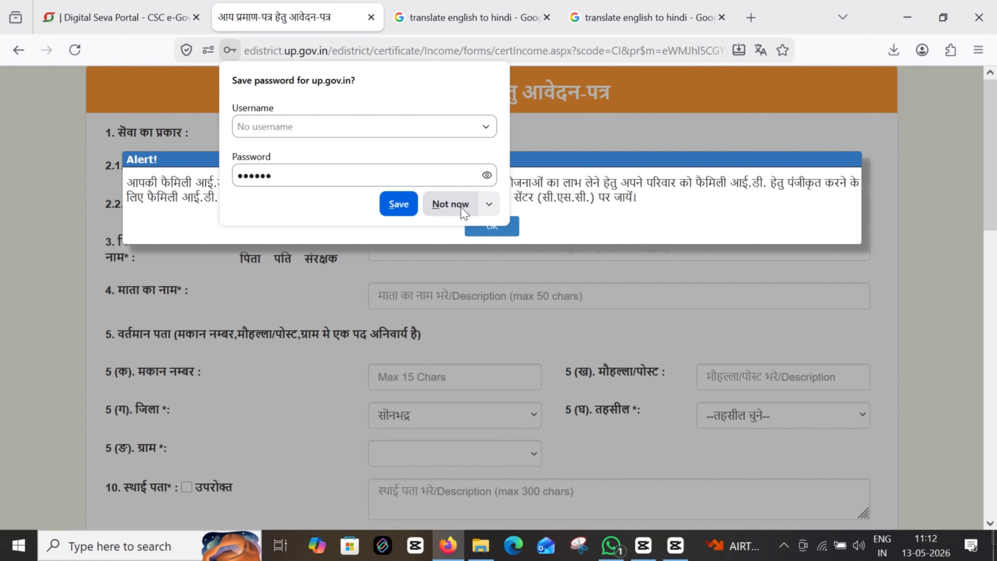
click(460, 207)
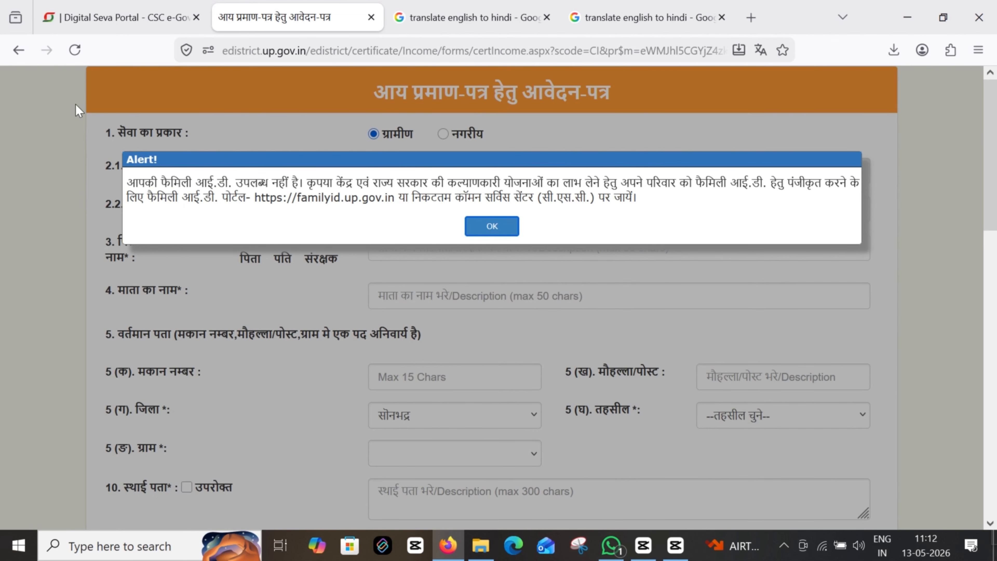
Dismiss the family ID alert and review the service type and the applicant's Hindi and English names.
drag(138, 183, 506, 234)
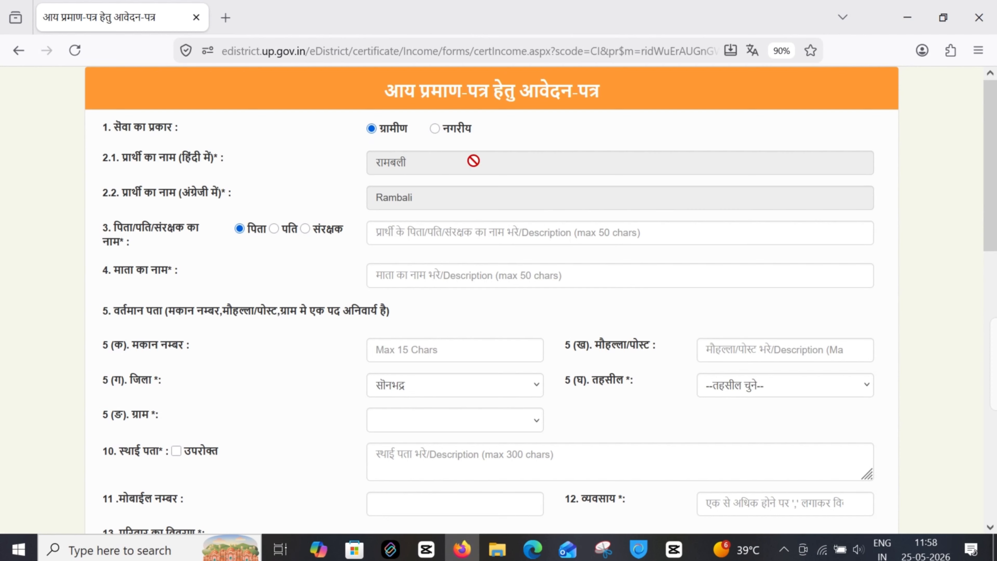
double_click(388, 129)
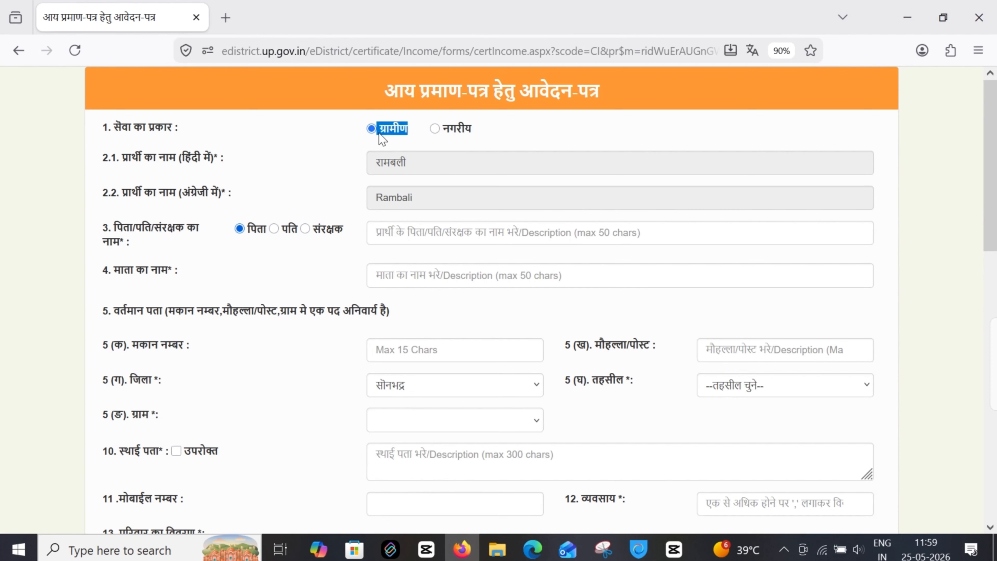
drag(443, 133, 473, 134)
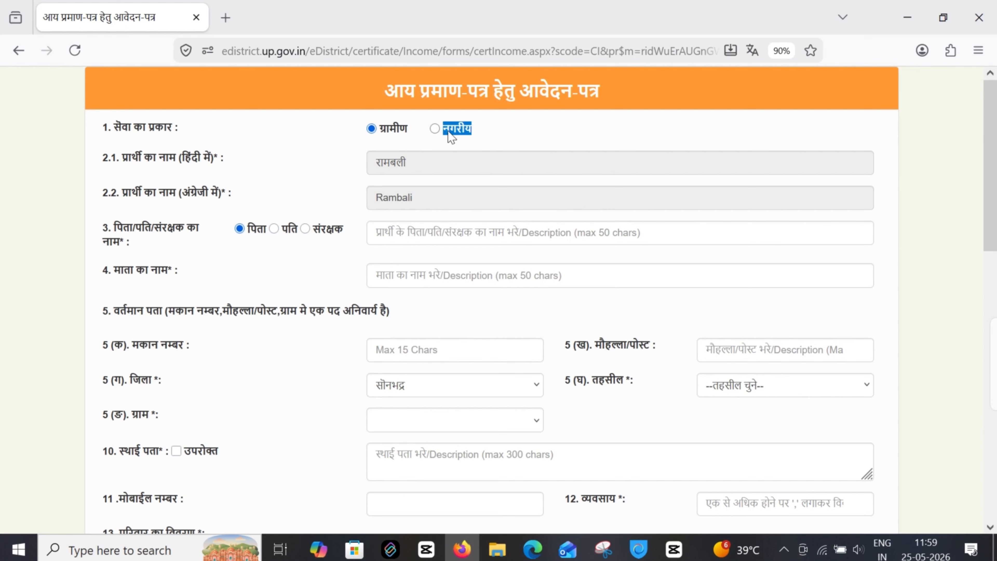
double_click(388, 161)
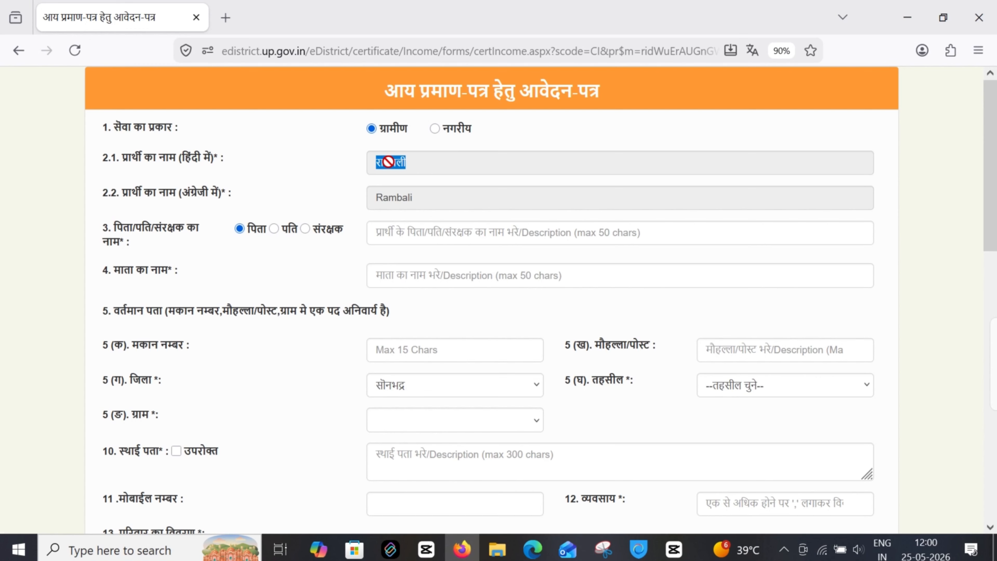
drag(414, 198, 368, 201)
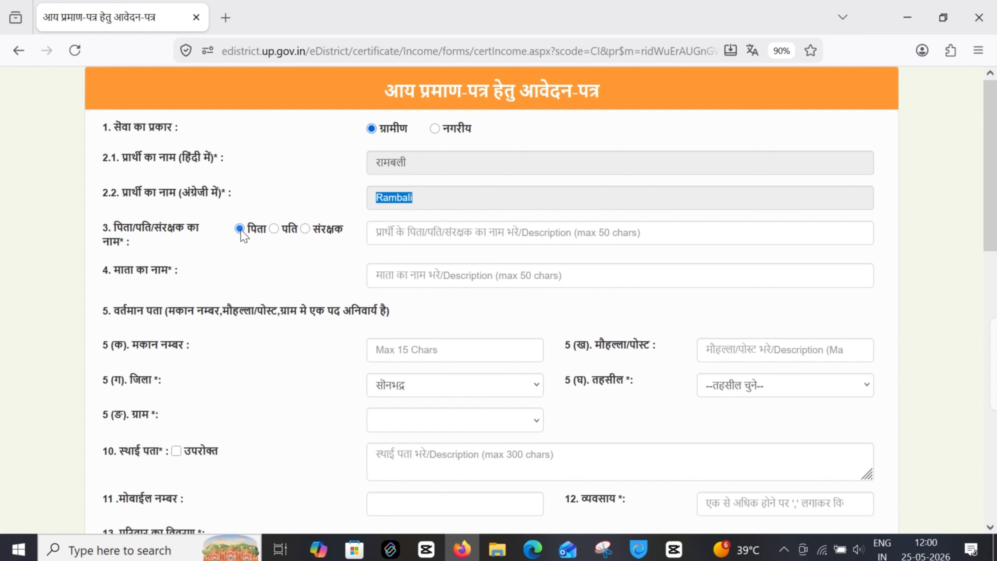
Set the relation type in field 3 to संरक्षक (guardian).
double_click(251, 235)
double_click(290, 236)
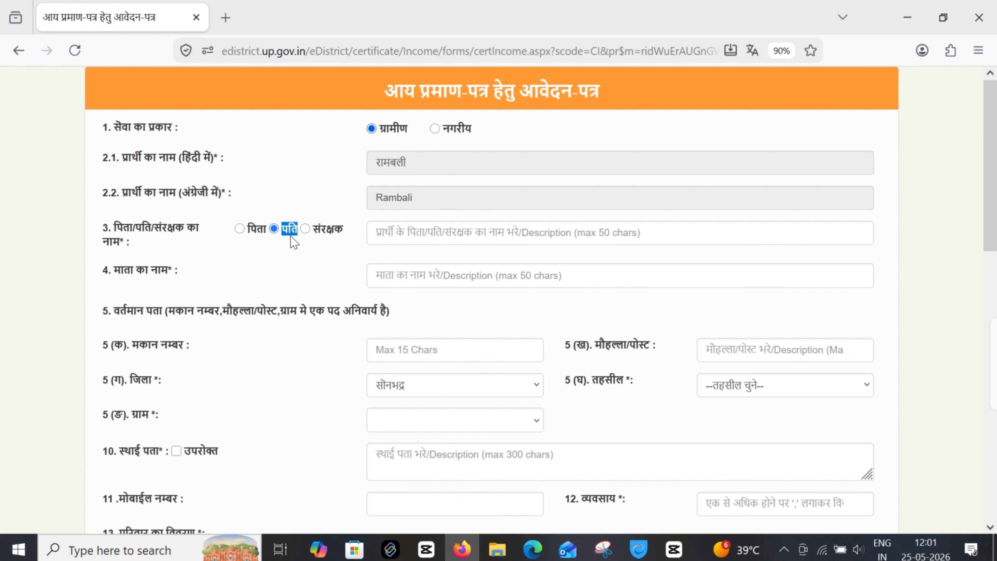
click(306, 229)
double_click(324, 234)
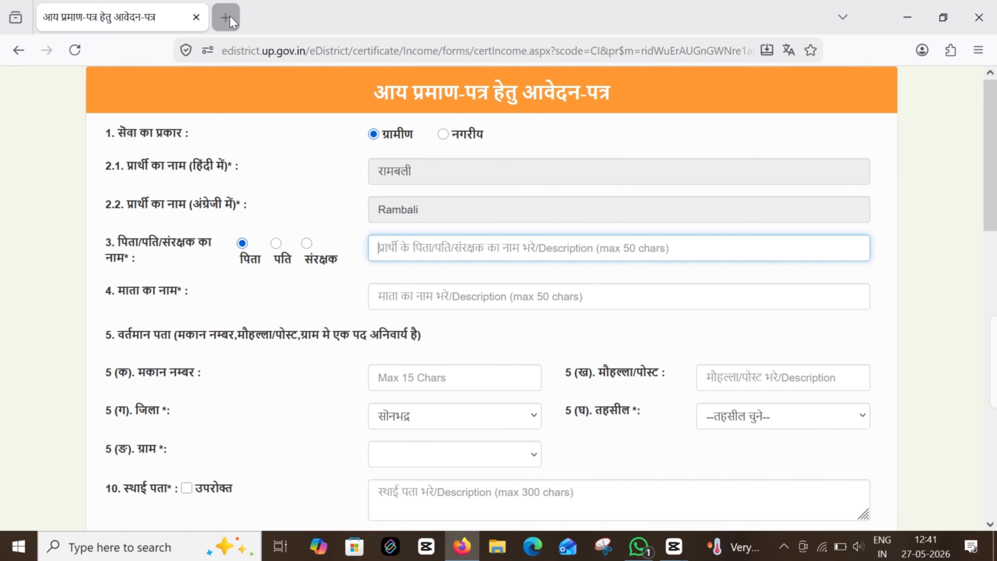
click(226, 17)
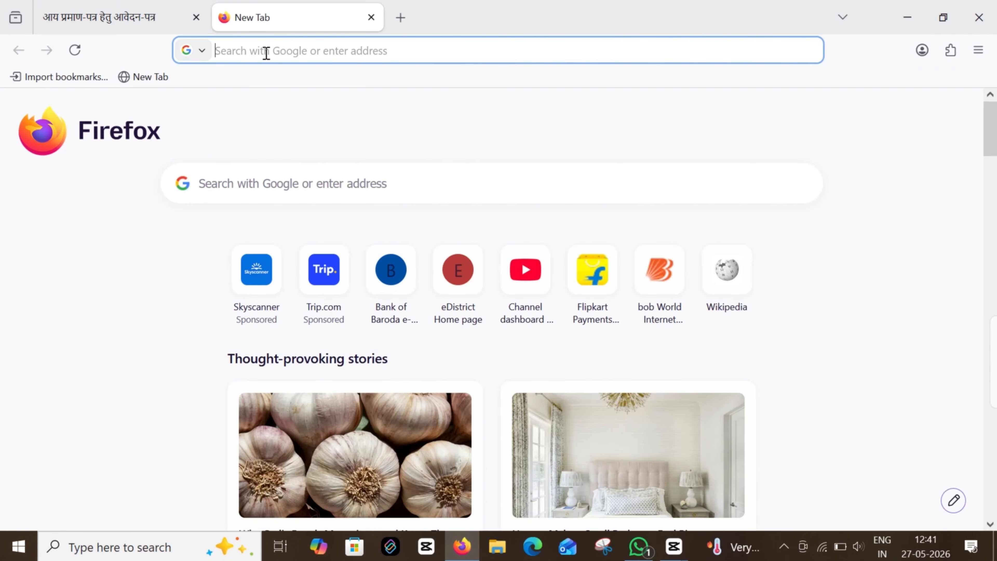
text(tra)
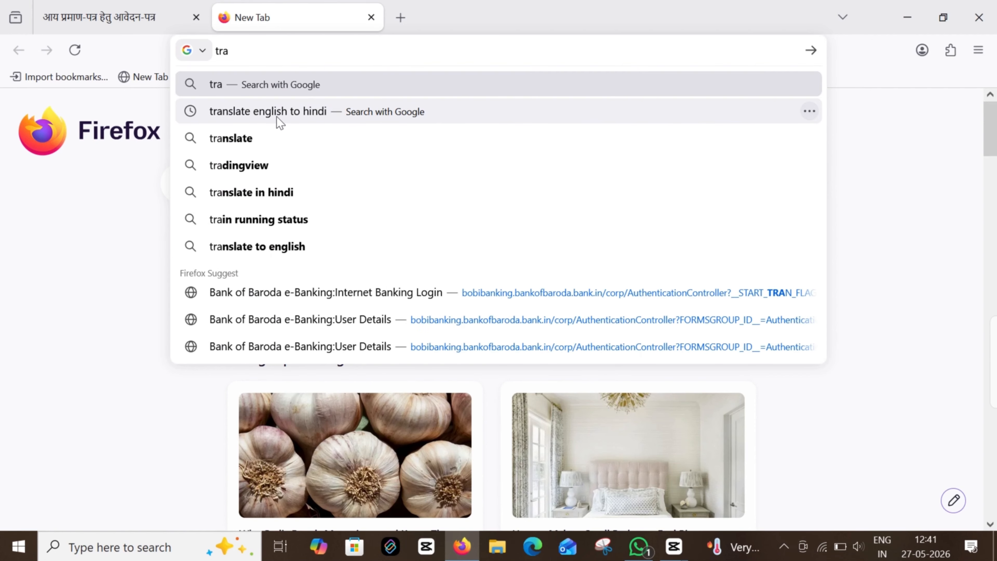
click(276, 116)
click(227, 251)
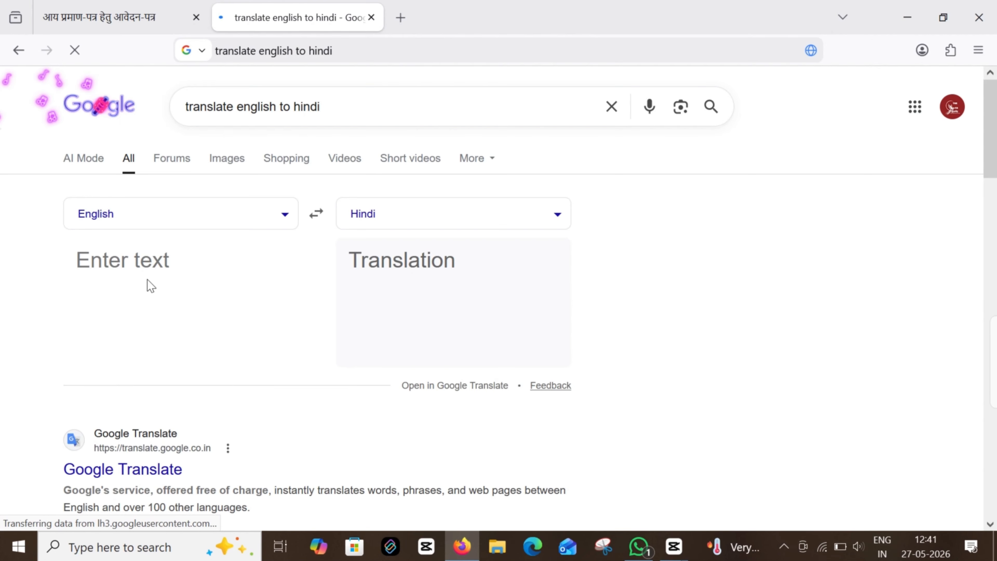
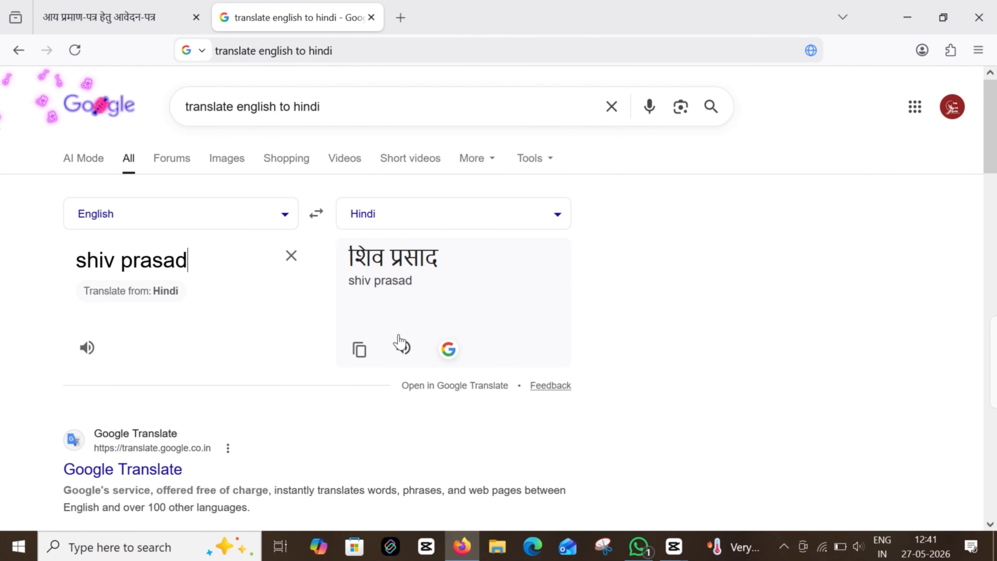
click(360, 349)
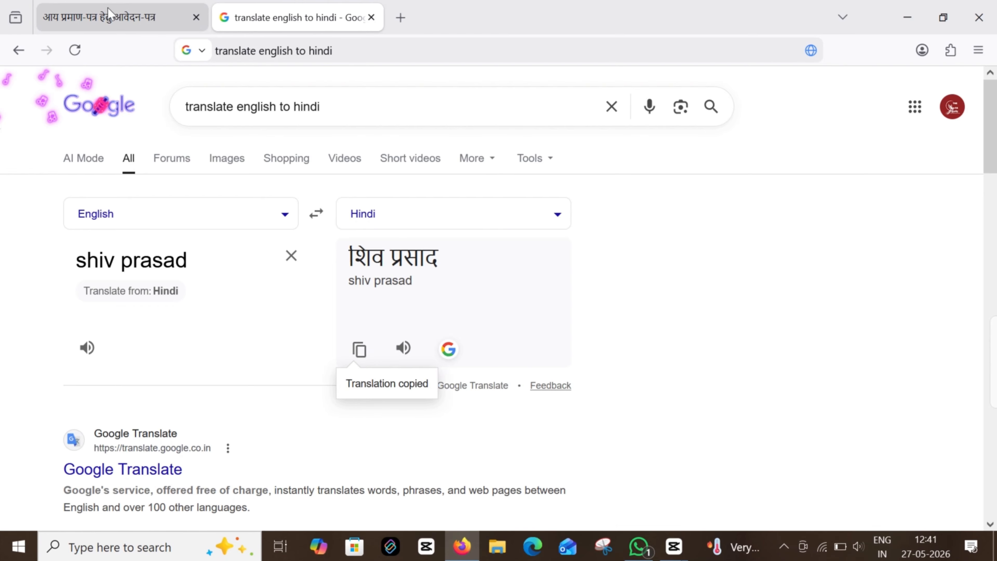
click(114, 17)
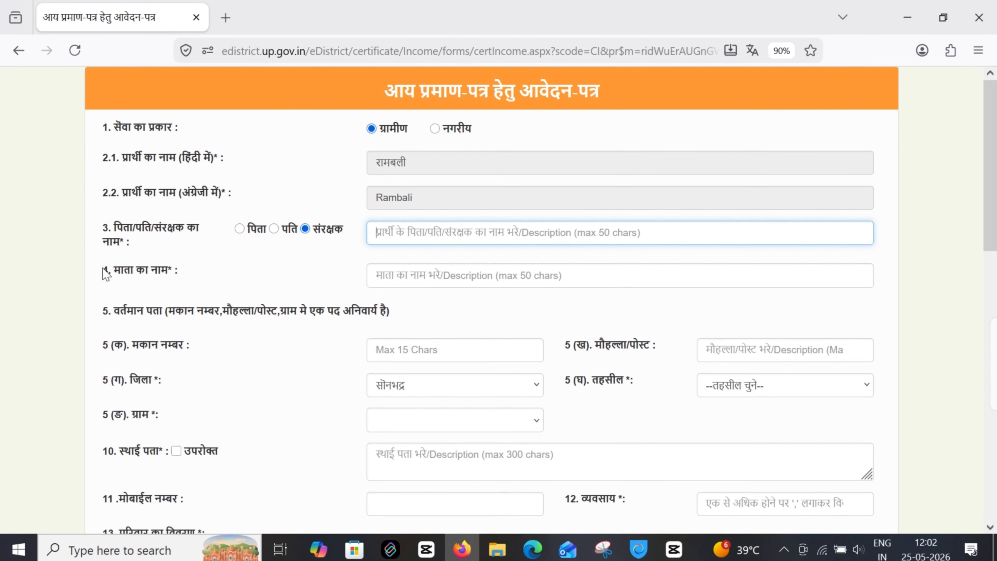
Copy the mother's name in Hindi and paste it into the form's mother's name field.
drag(103, 271, 179, 272)
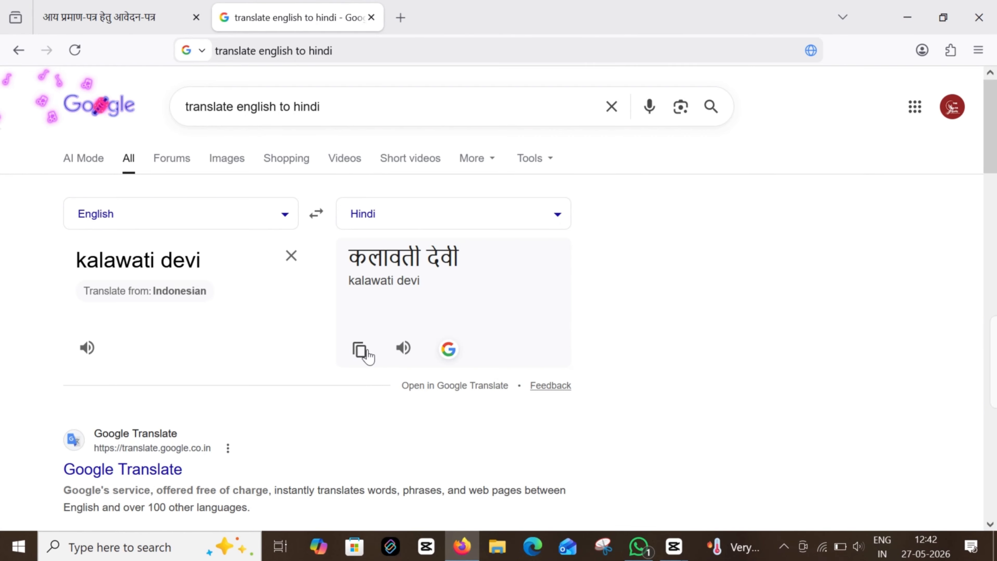
click(362, 351)
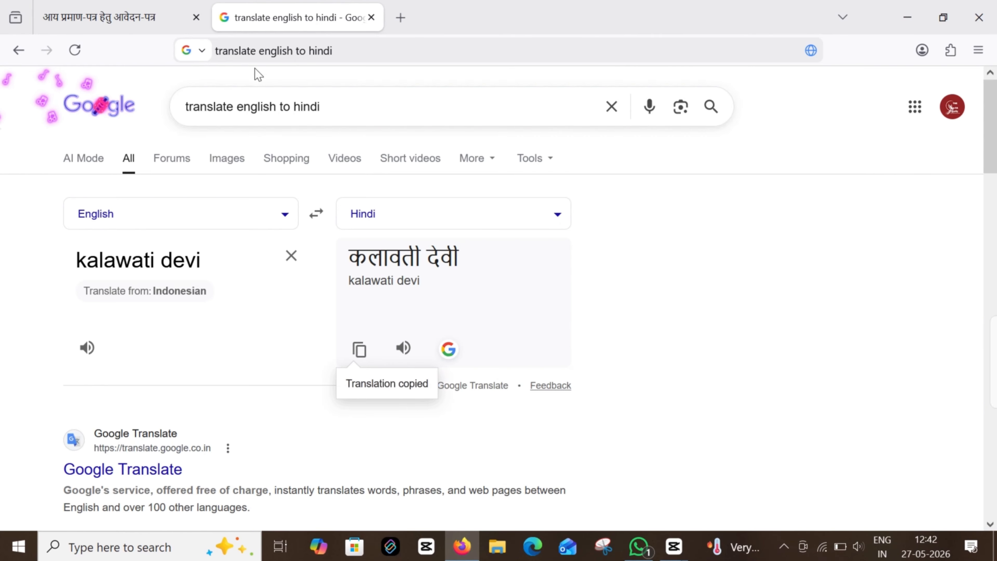
click(114, 18)
key(ctrl+v)
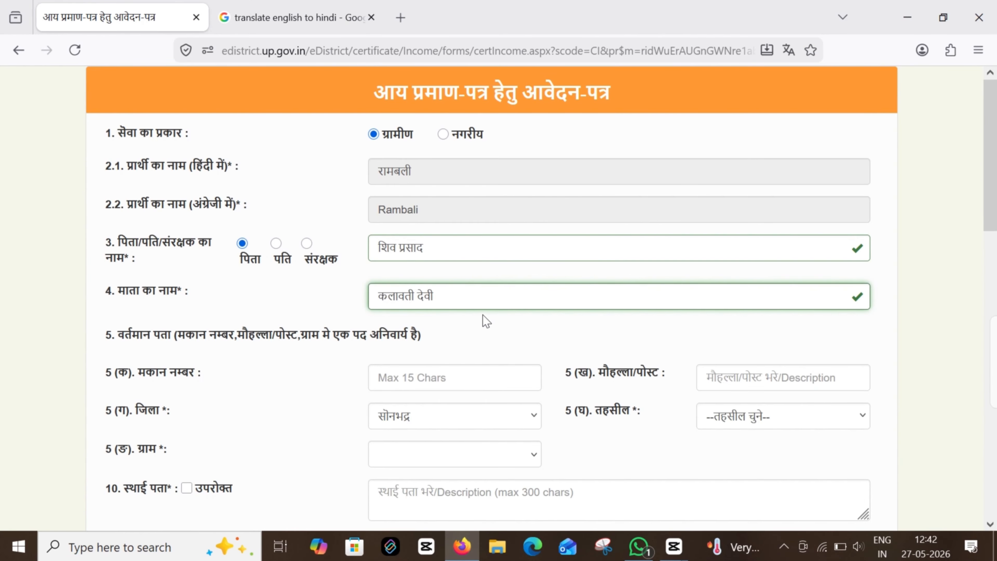
click(486, 322)
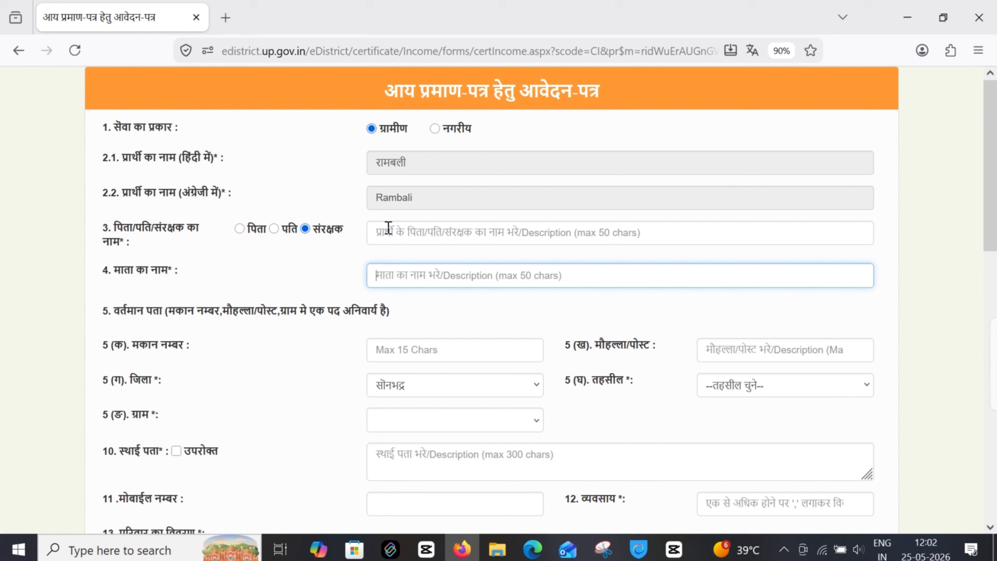
click(383, 228)
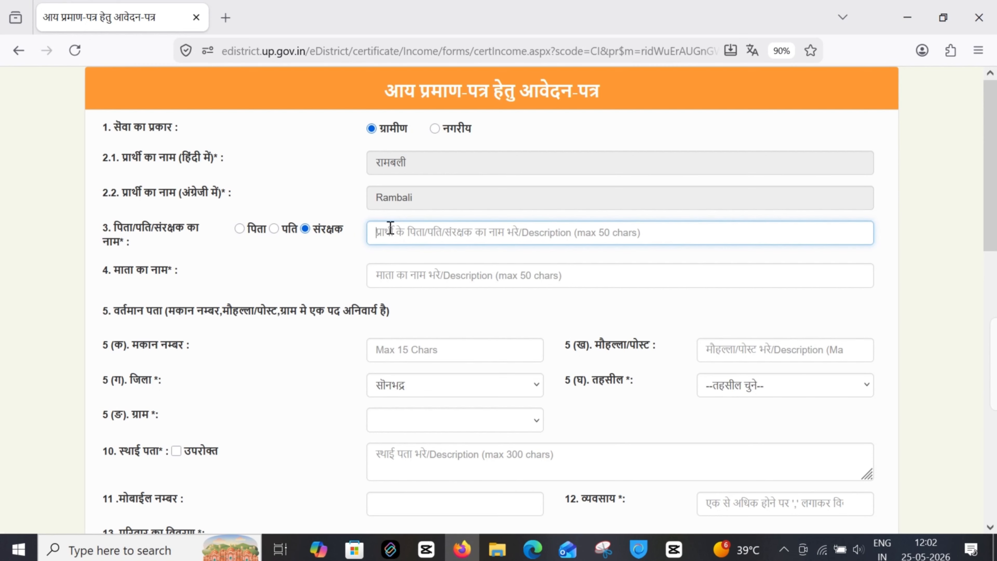
Go over the current address's house number and mohalla/post fields.
drag(103, 310, 420, 312)
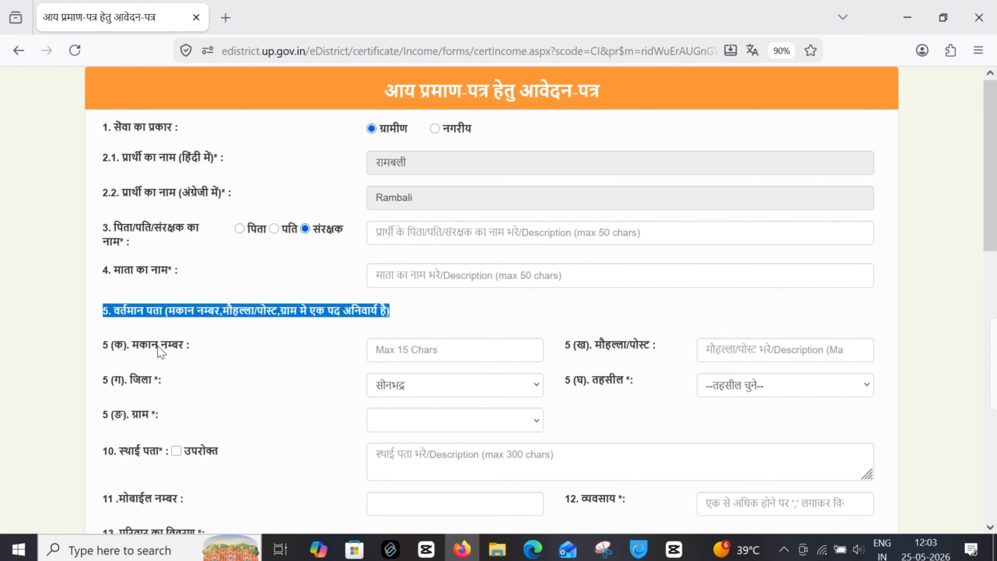
drag(108, 346, 185, 348)
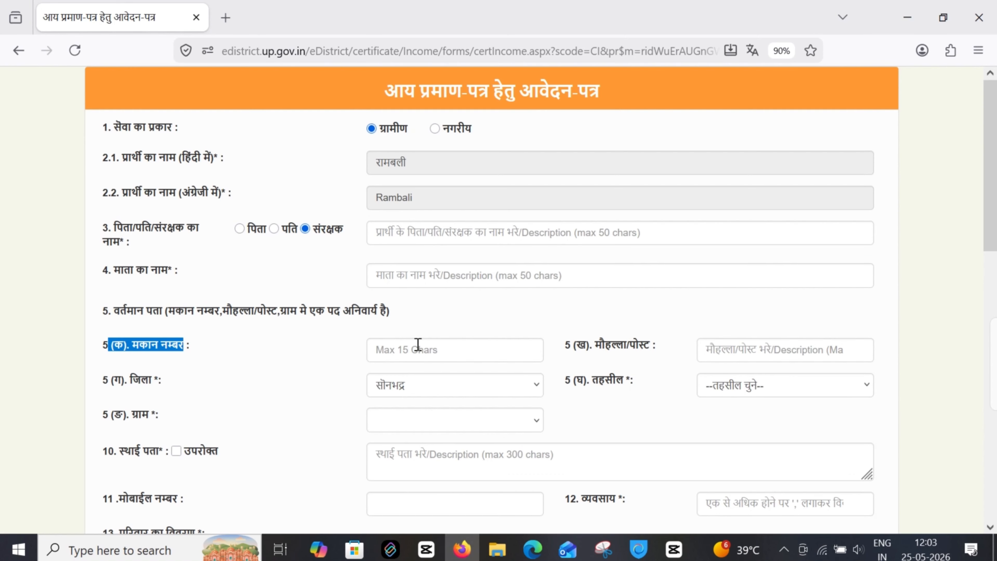
click(393, 349)
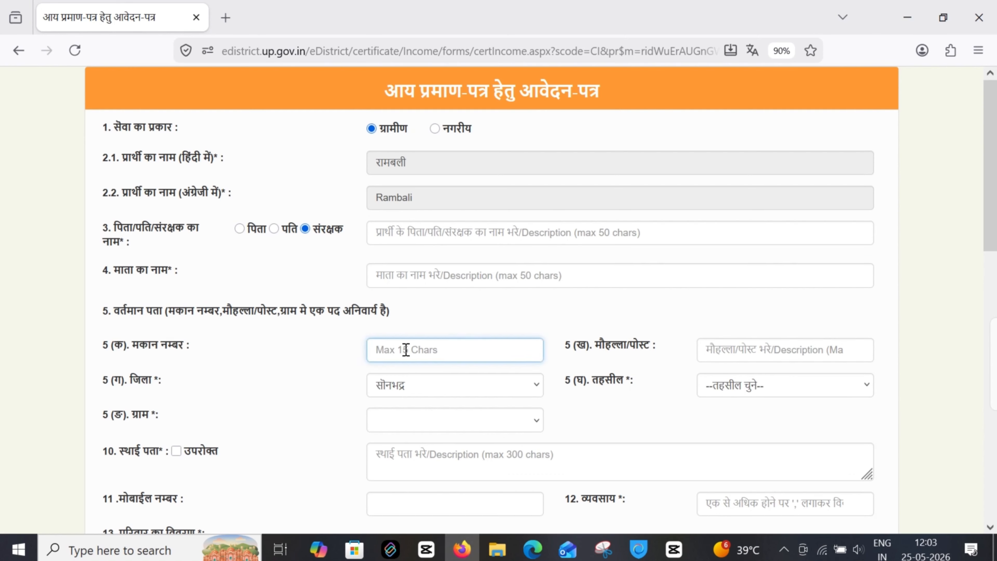
click(783, 353)
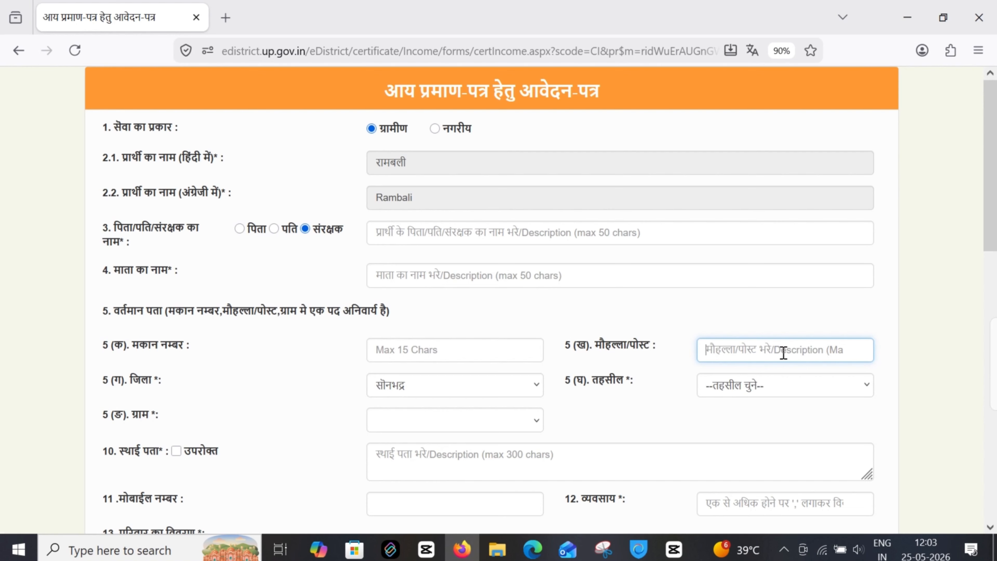
Keep सोनभद्र as district, check tahsil and village, and make the permanent address same as current.
drag(99, 383, 160, 388)
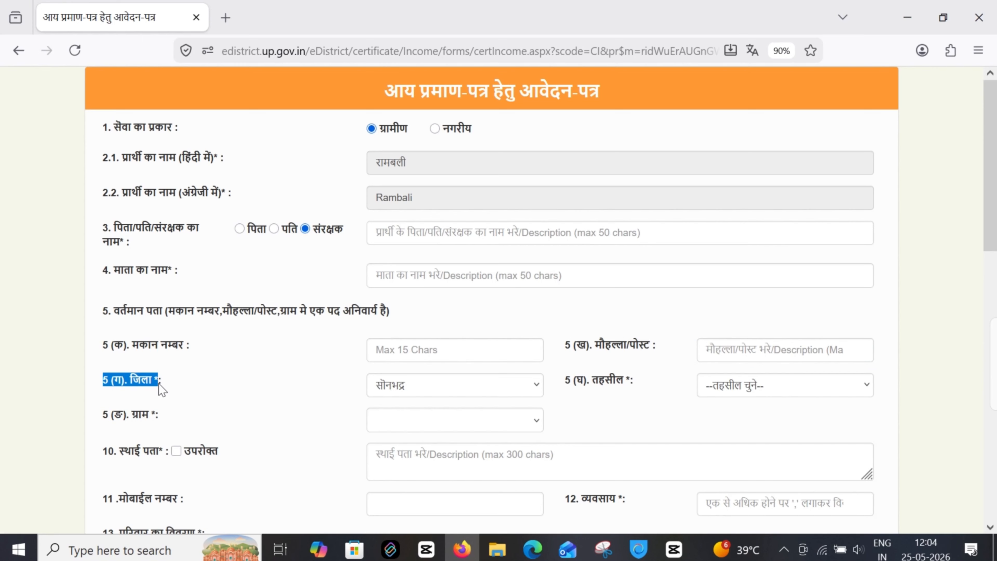
click(407, 390)
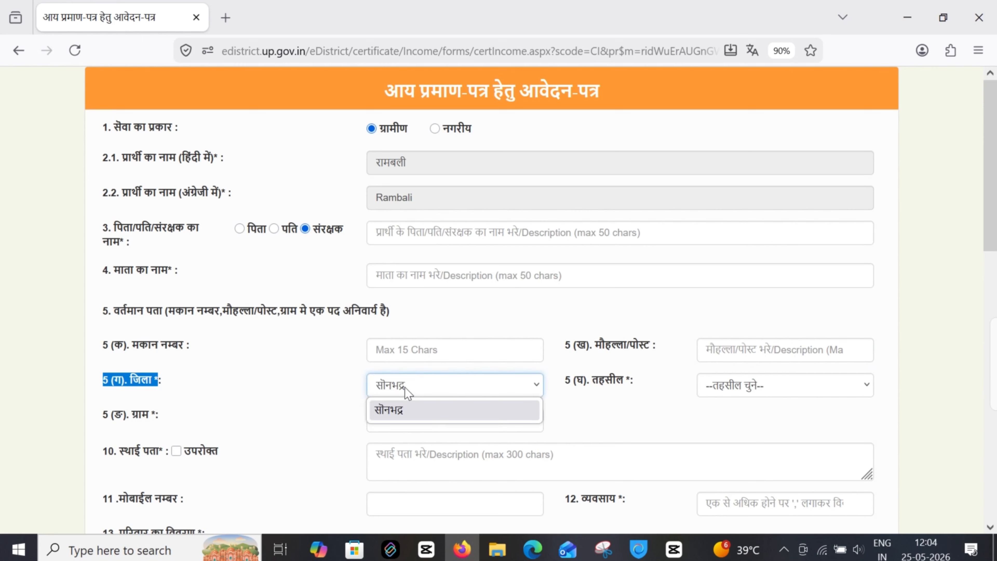
click(418, 390)
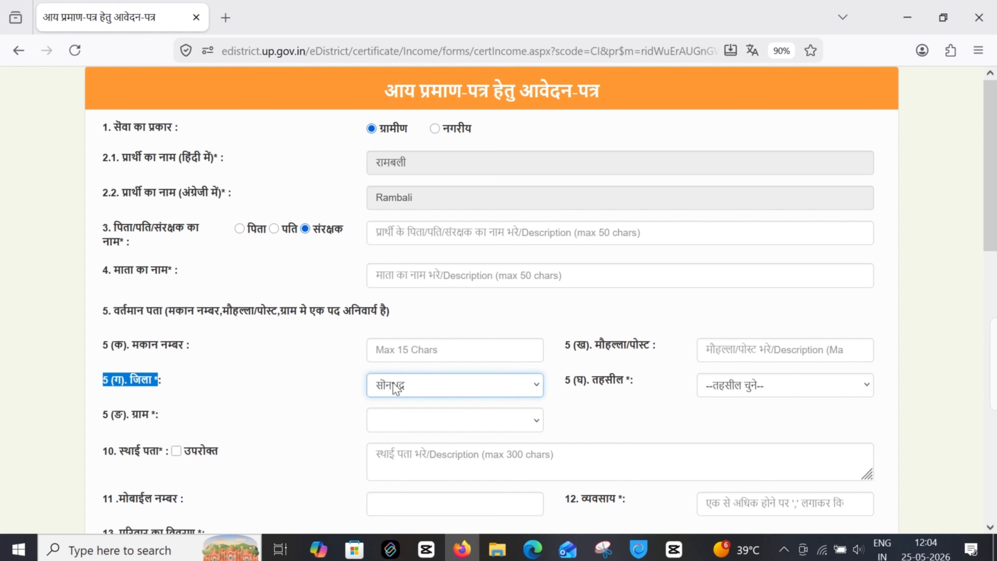
drag(566, 388, 646, 387)
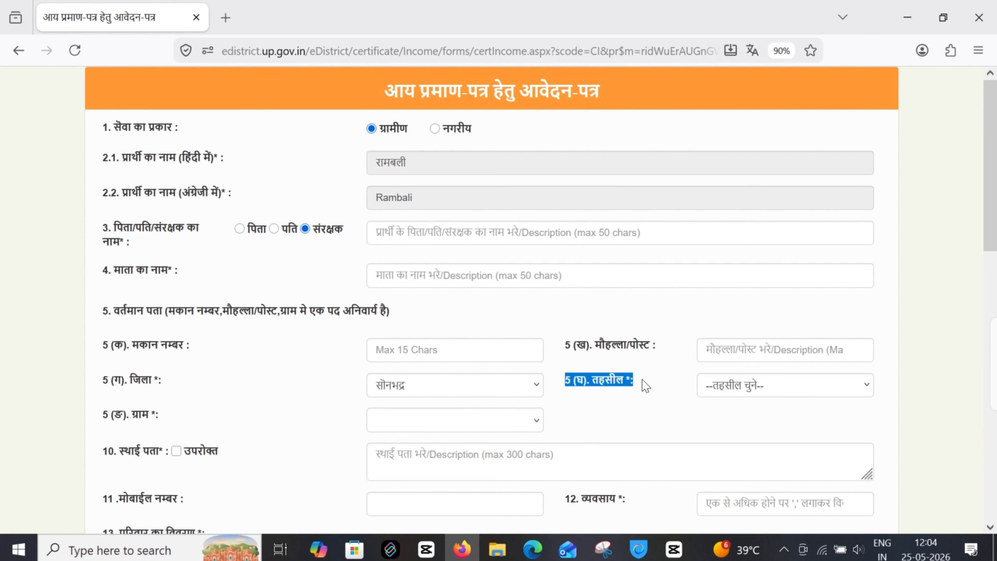
drag(103, 416, 131, 419)
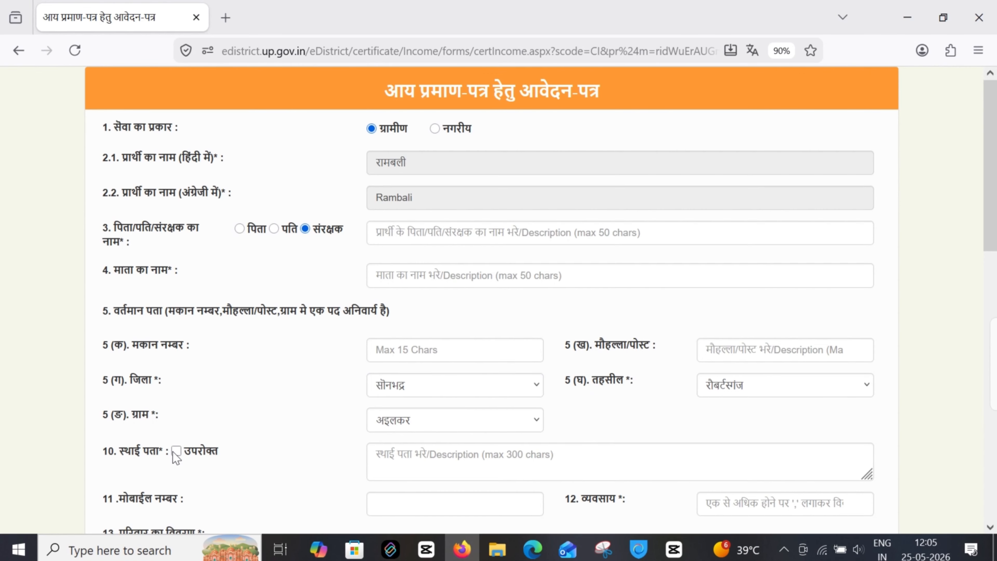
click(176, 451)
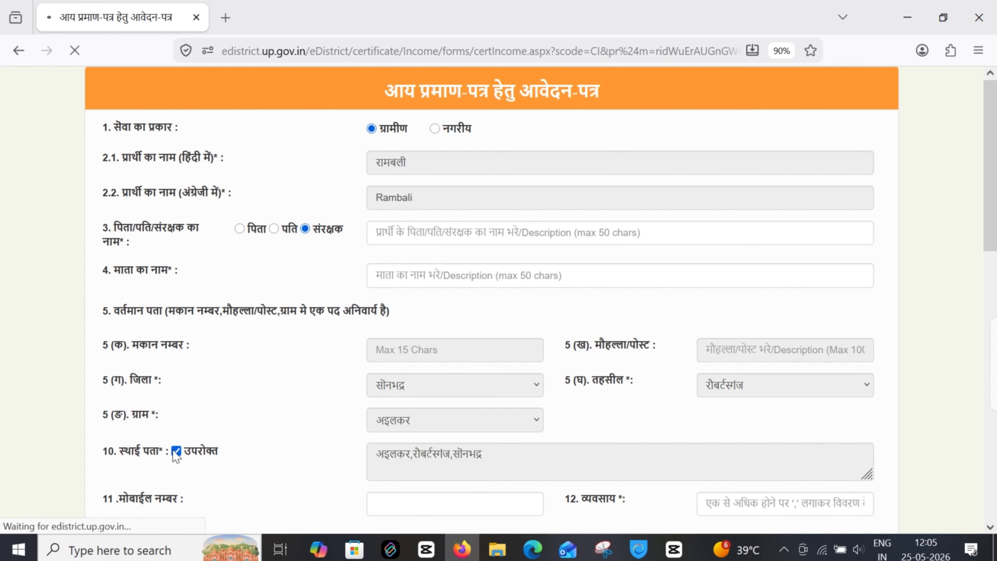
drag(377, 458, 517, 470)
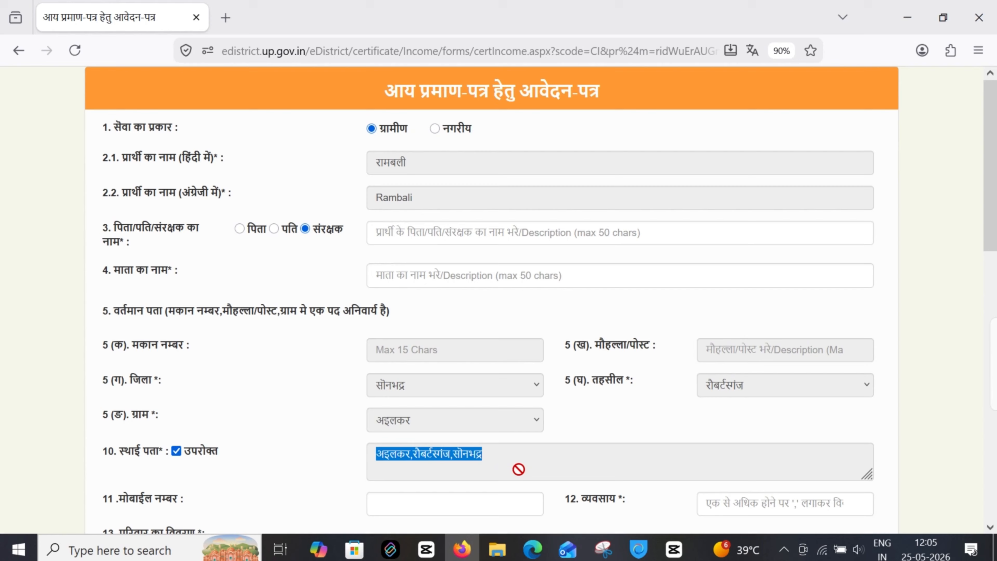
Go over the mobile number and occupation fields.
scroll(104, 278, down, 5)
drag(102, 274, 172, 280)
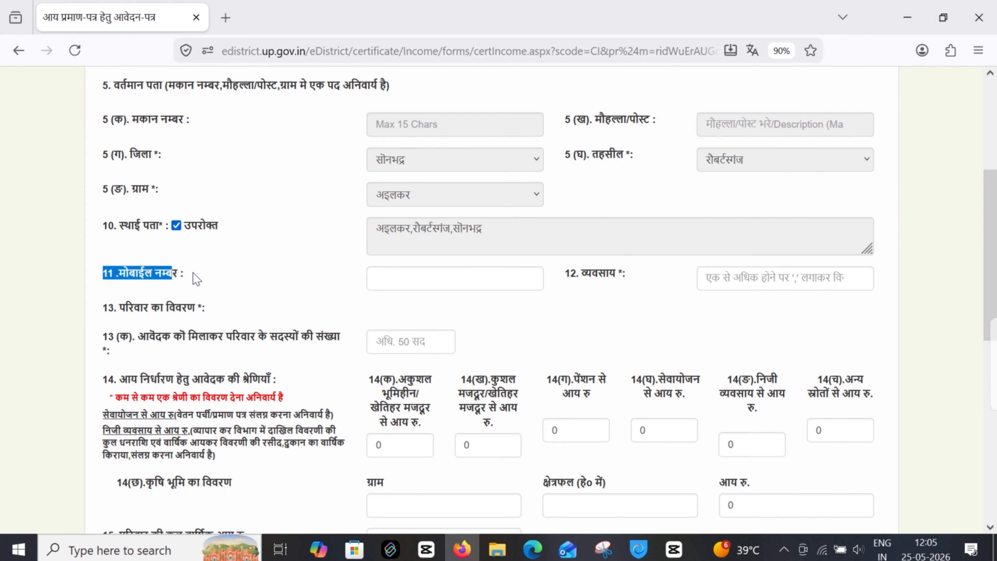
click(388, 275)
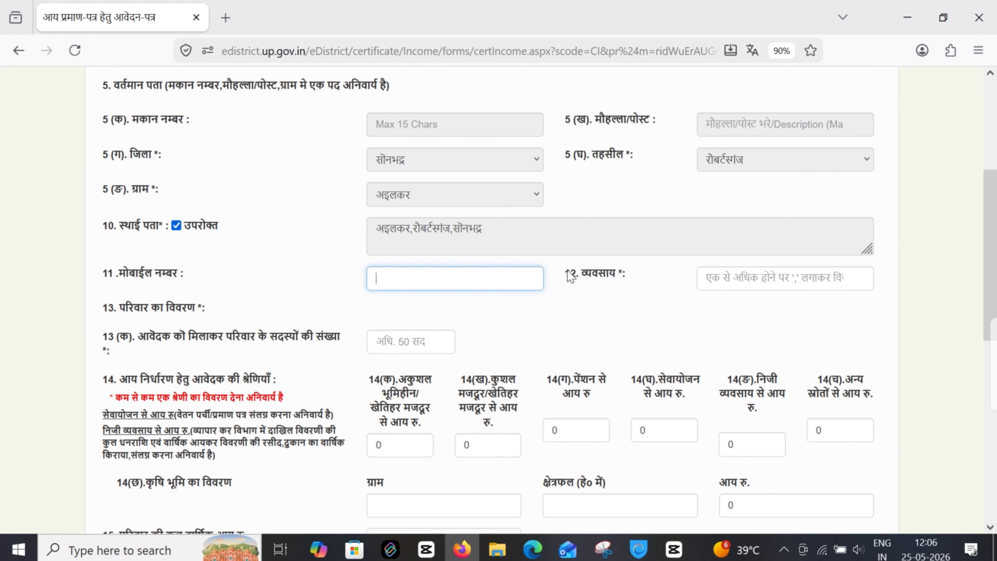
drag(567, 274, 637, 278)
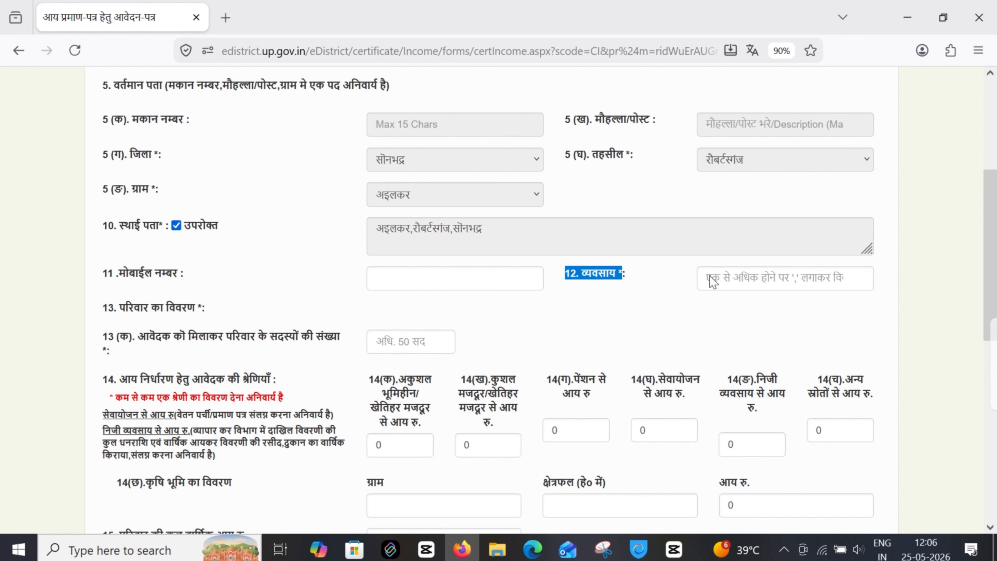
click(721, 280)
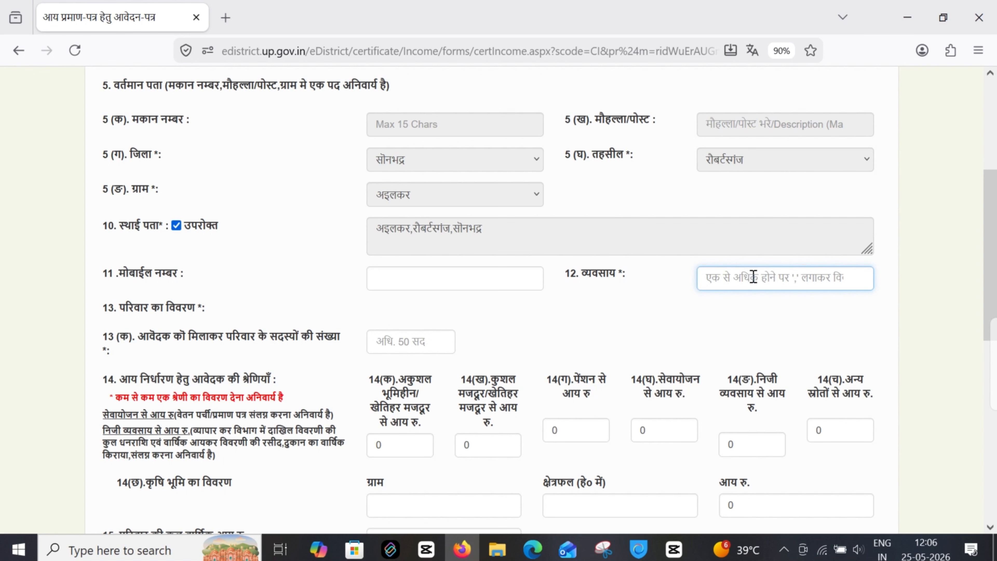
Enter 10 as the number of family members in field 13(क).
drag(96, 310, 207, 320)
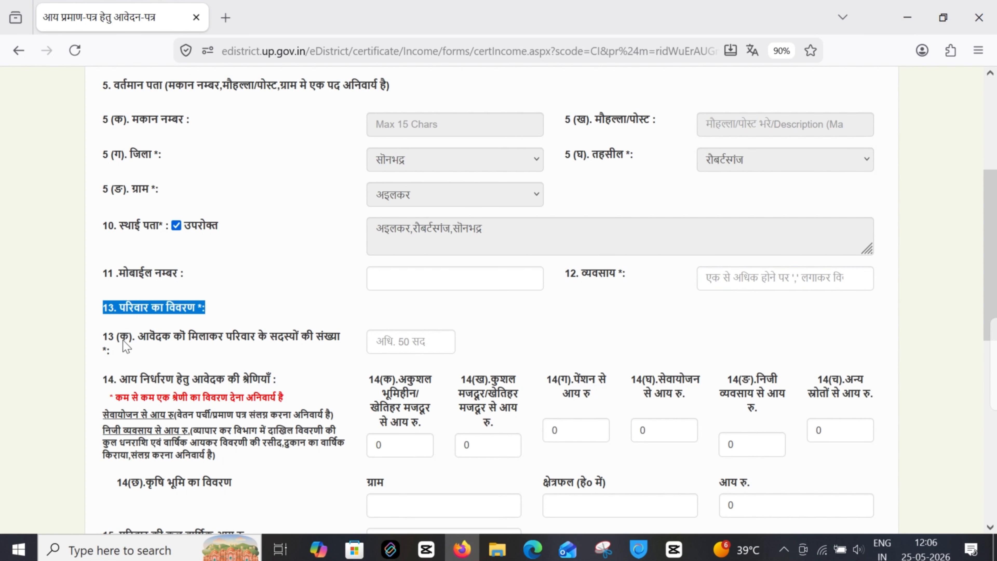
drag(109, 339, 341, 346)
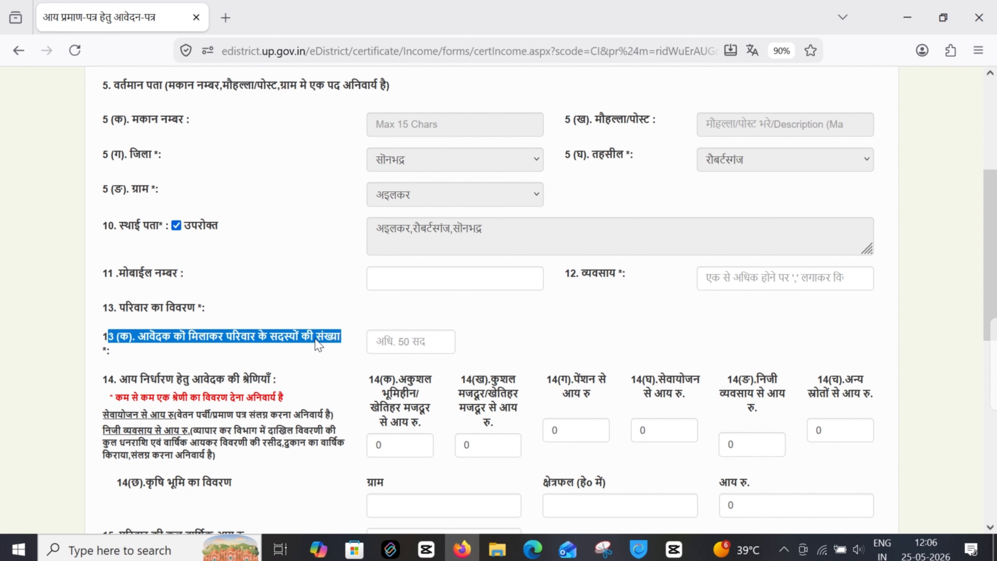
click(397, 339)
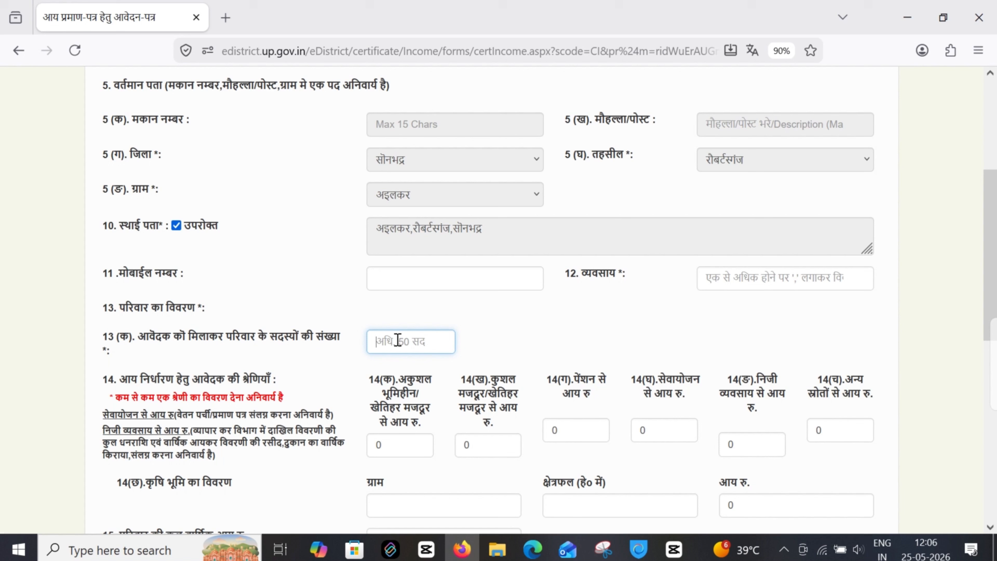
text(10)
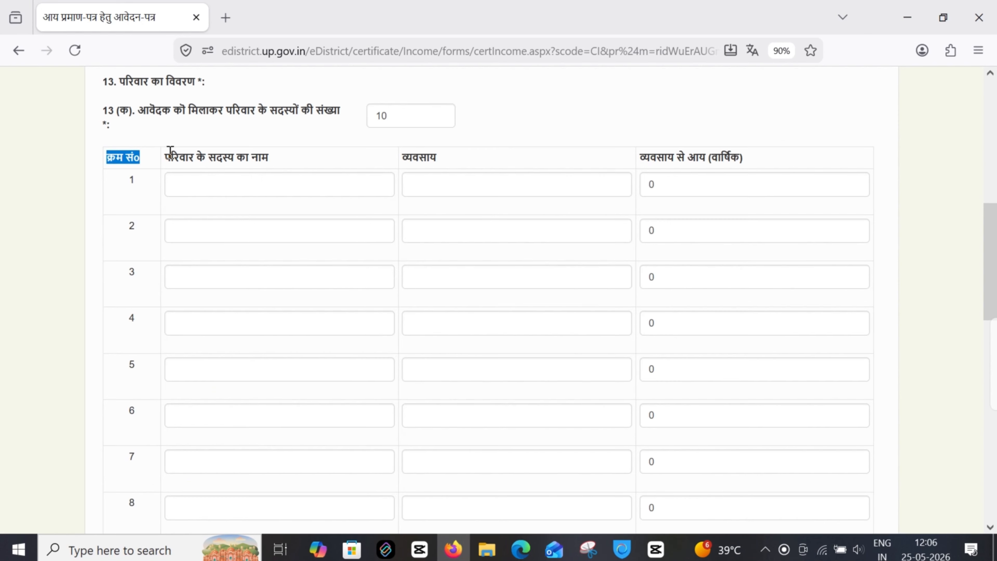
Step through row 1's name, occupation and annual income fields without changes, then scroll to section 14.
drag(168, 153, 270, 165)
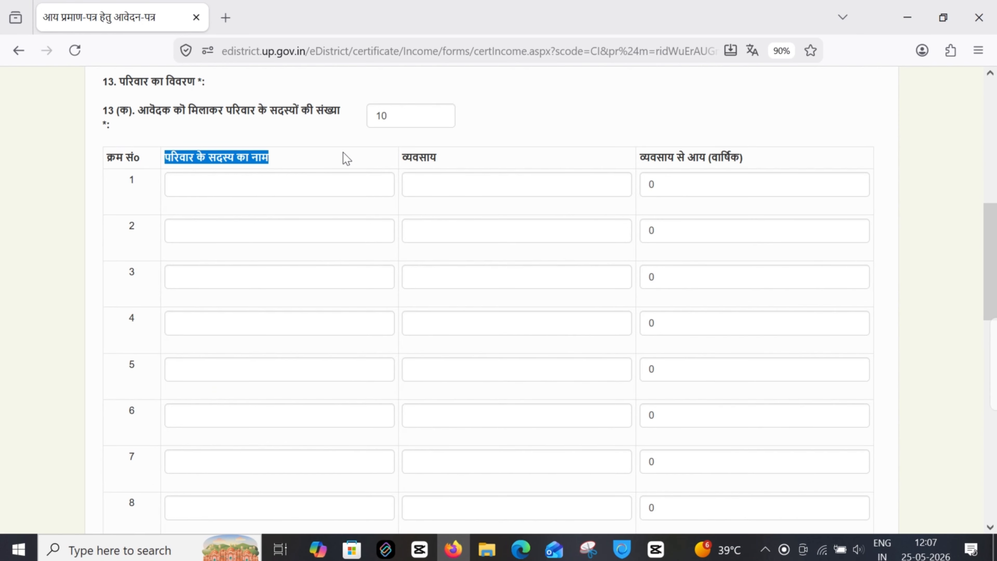
click(402, 159)
drag(404, 161, 439, 167)
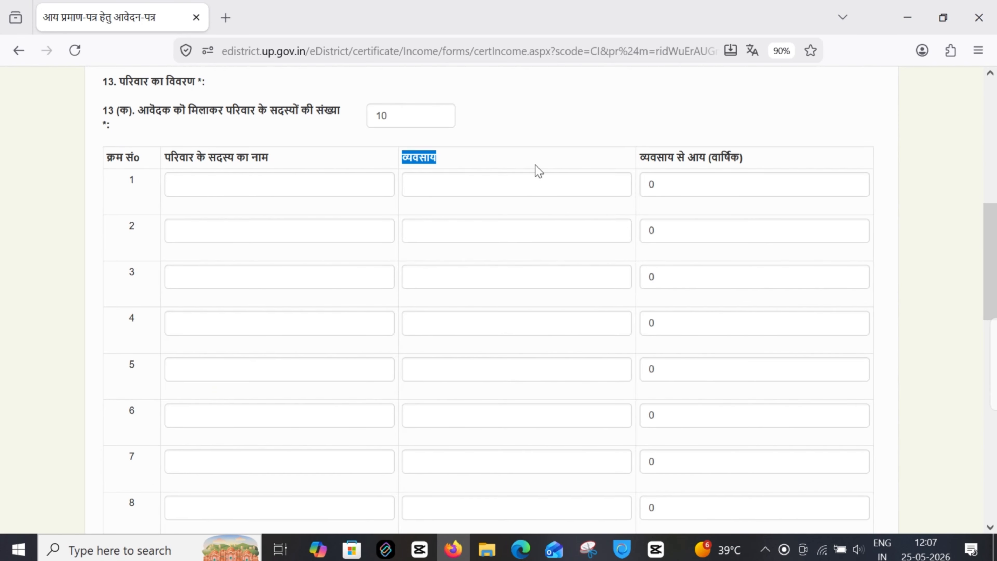
drag(641, 160, 763, 166)
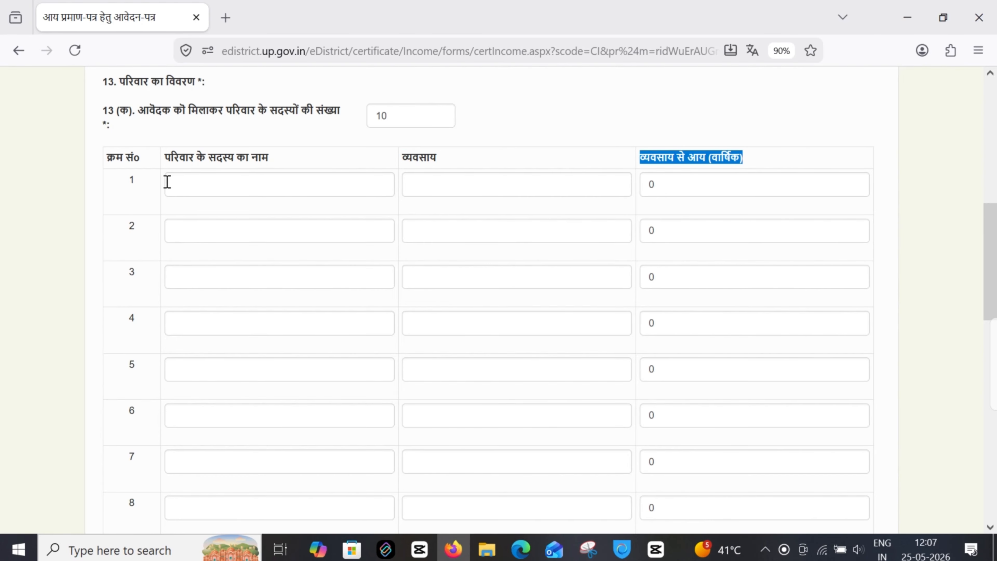
click(193, 184)
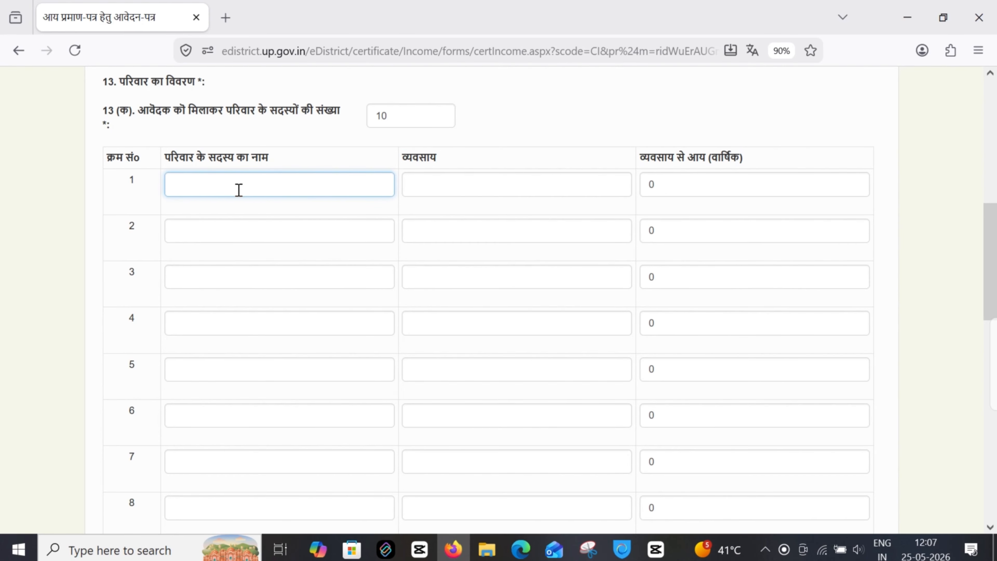
click(508, 179)
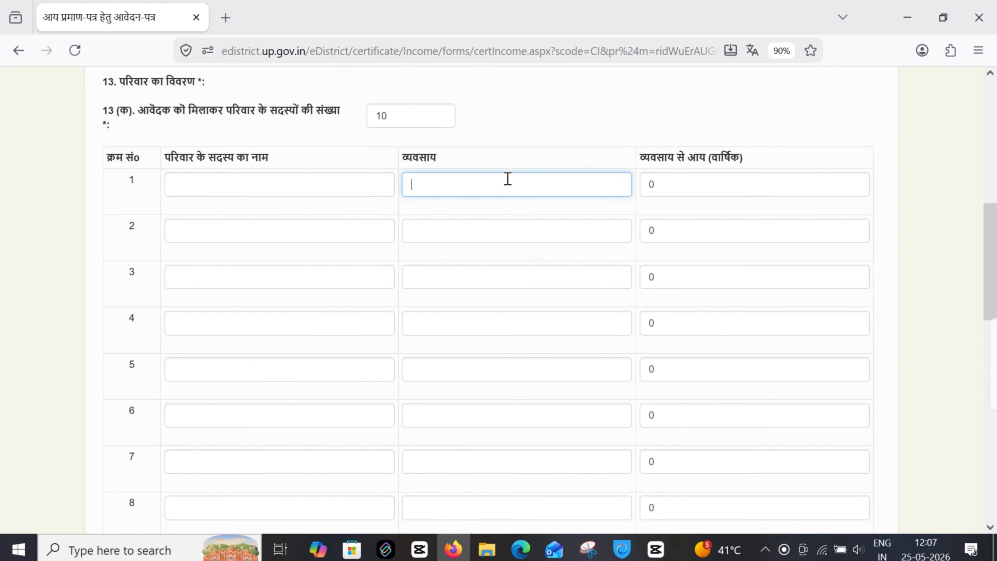
click(709, 179)
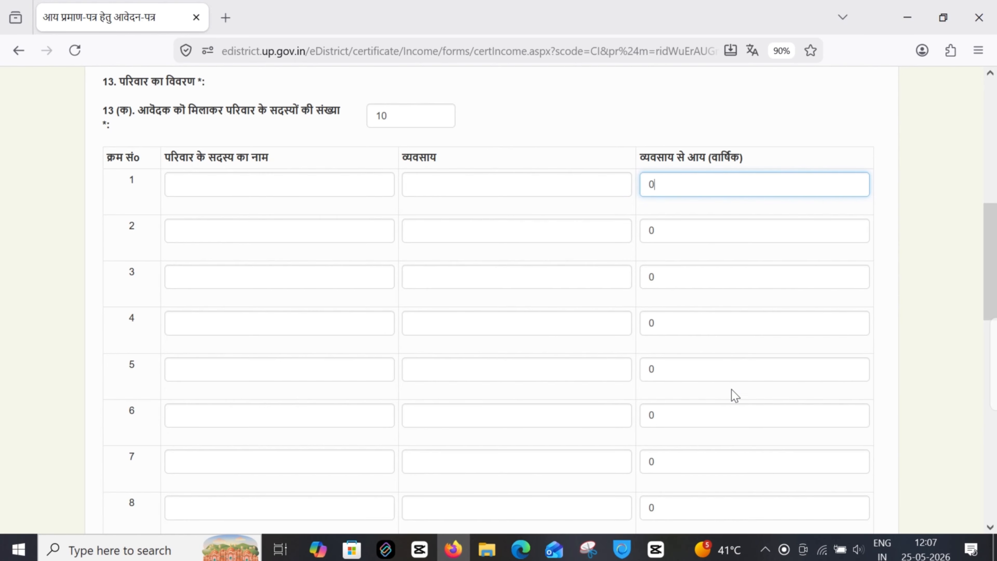
scroll(695, 377, down, 3)
scroll(698, 383, down, 3)
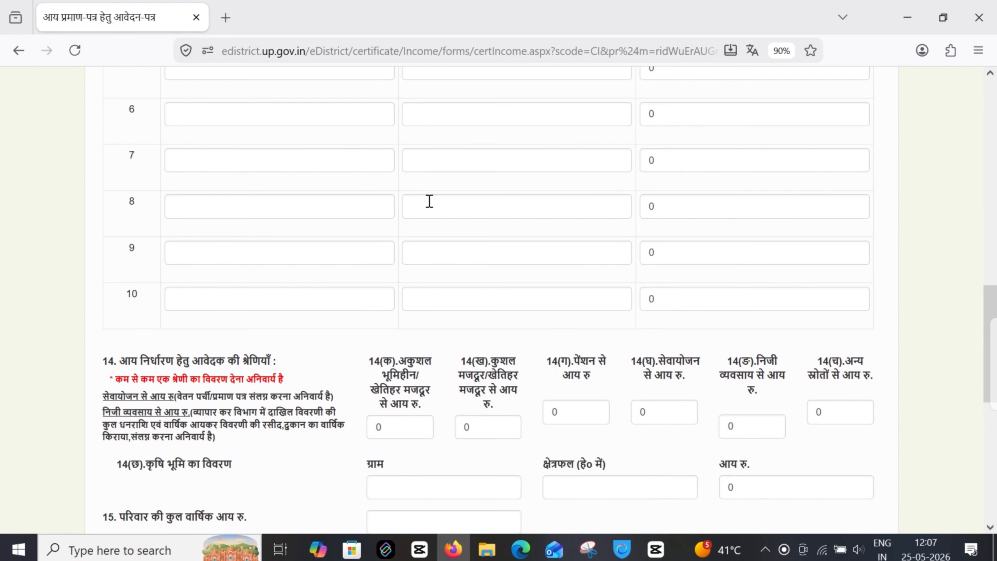
Enter 350 as the landless agricultural labour income in field 14(क).
scroll(151, 178, down, 4)
drag(114, 153, 212, 157)
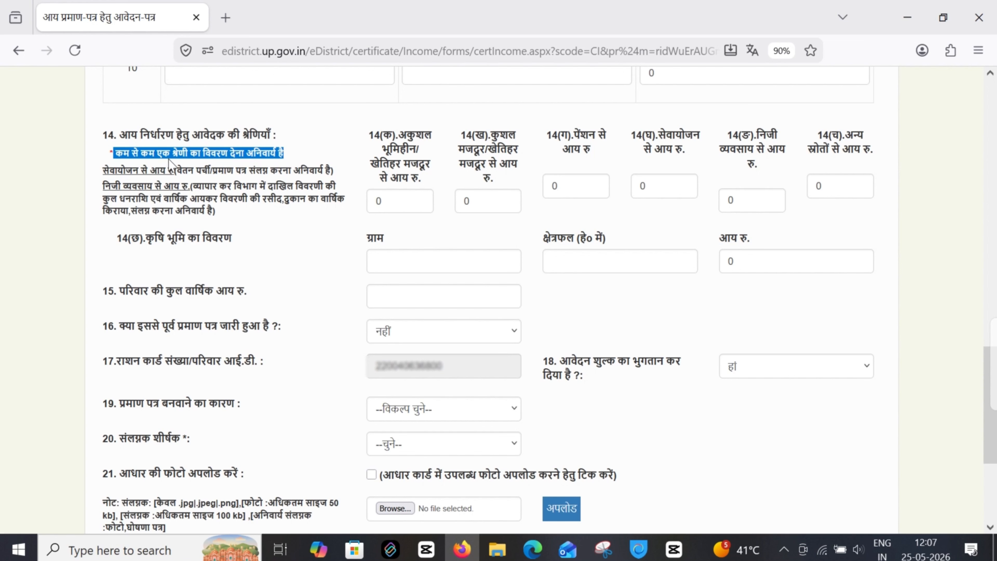
click(399, 196)
key(BackSpace)
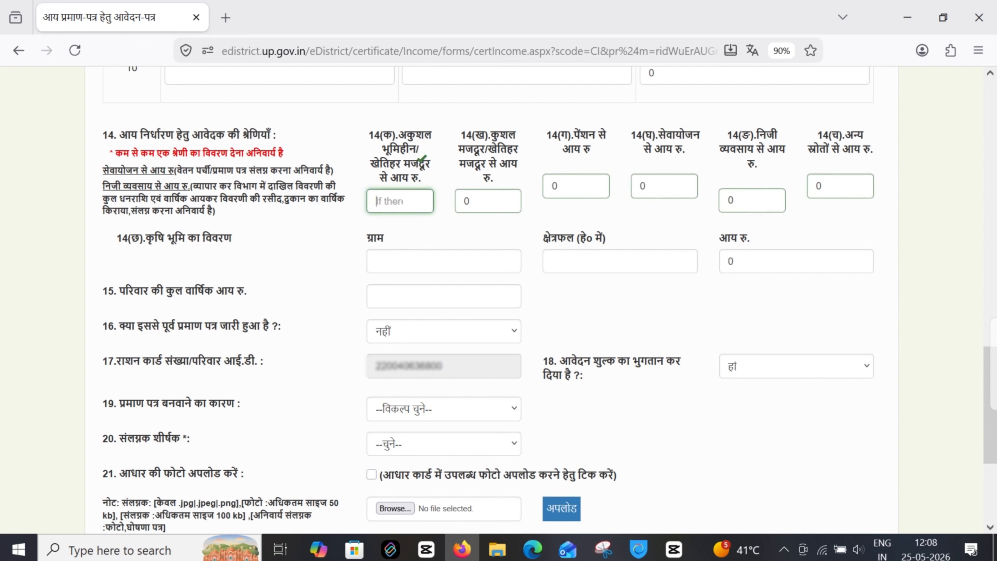
text(35)
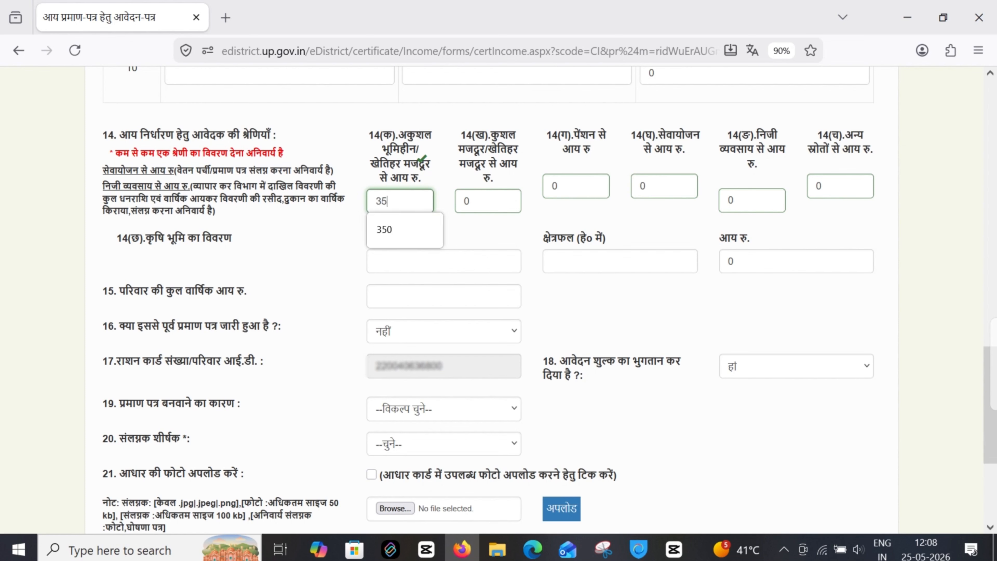
text(0)
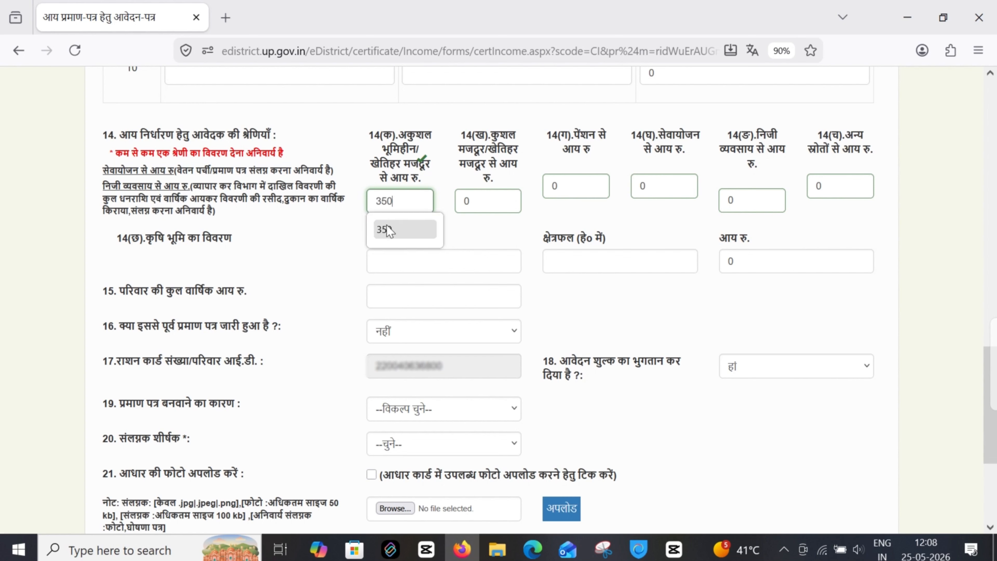
click(383, 229)
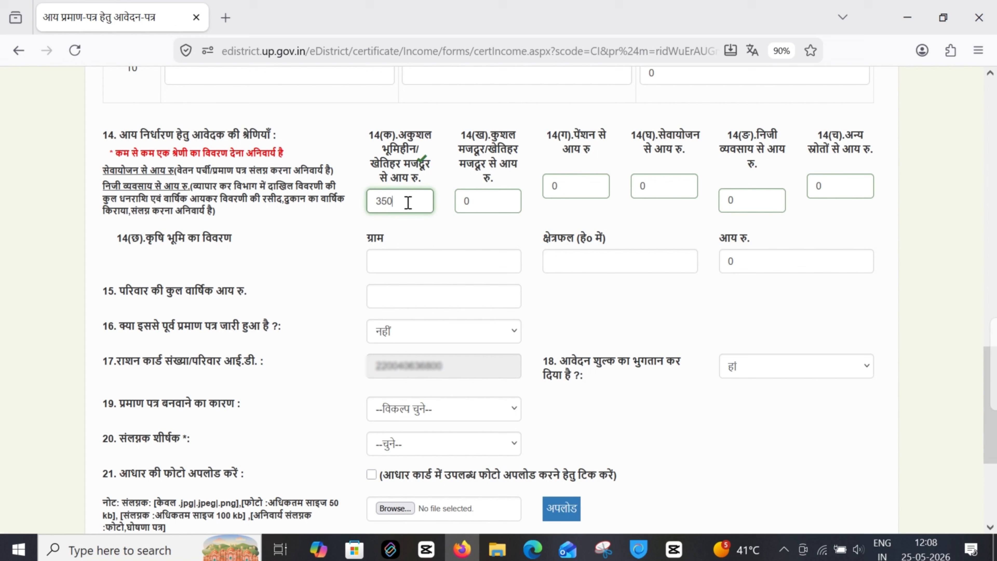
Set income fields 14(ख) through 14(च) to 00.
click(474, 200)
text(00)
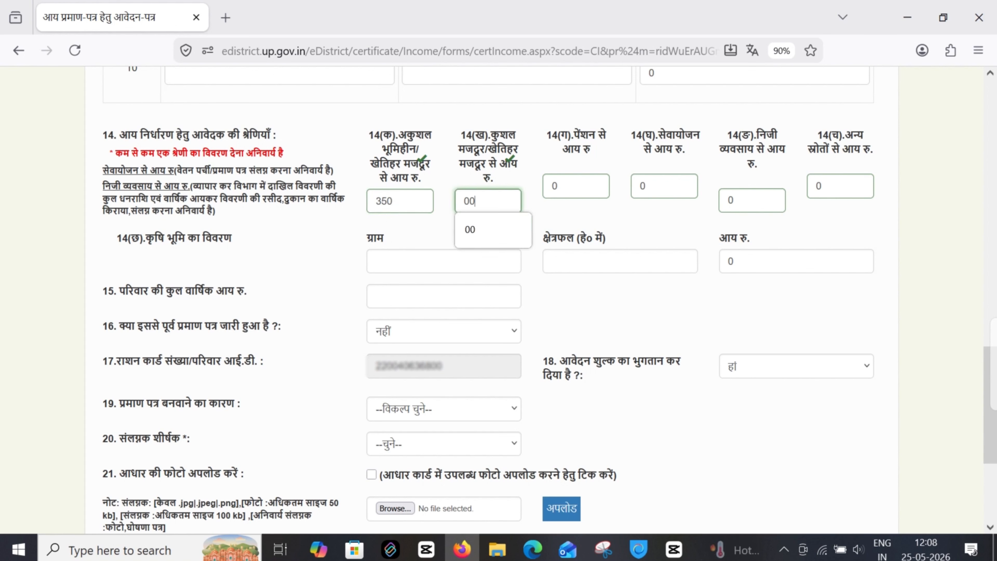
click(519, 224)
click(572, 191)
text(0)
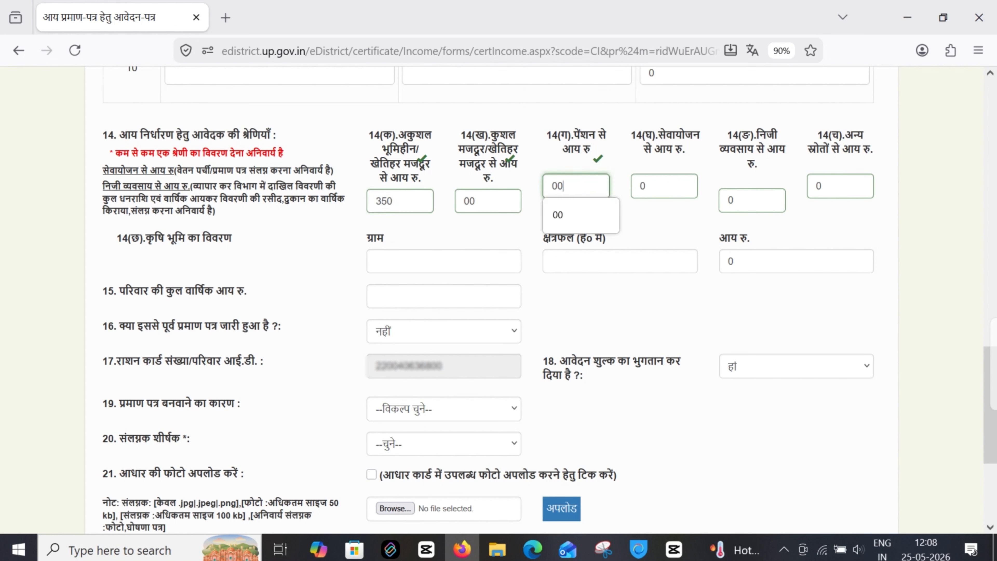
click(571, 208)
double_click(650, 187)
click(647, 217)
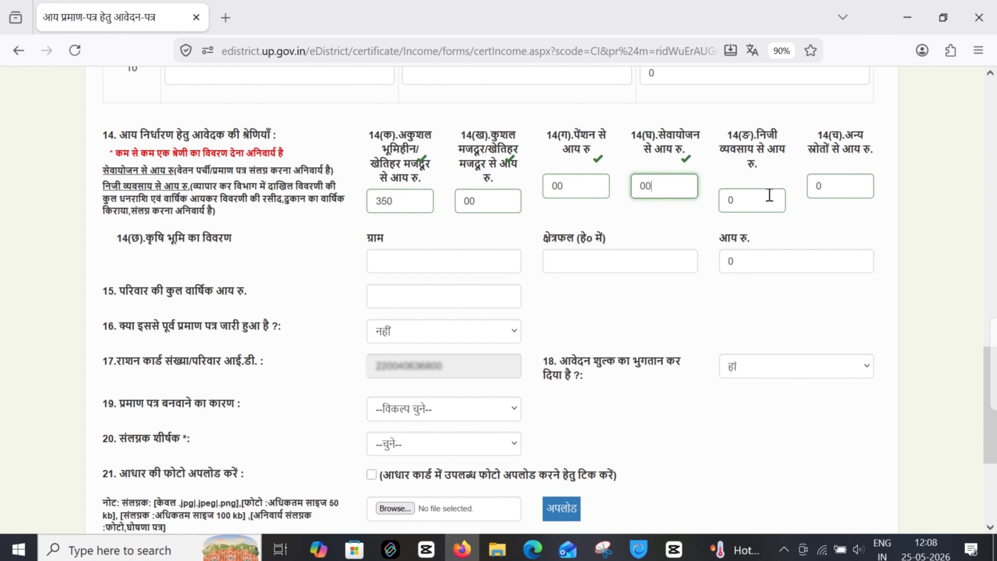
double_click(748, 201)
click(746, 228)
double_click(845, 185)
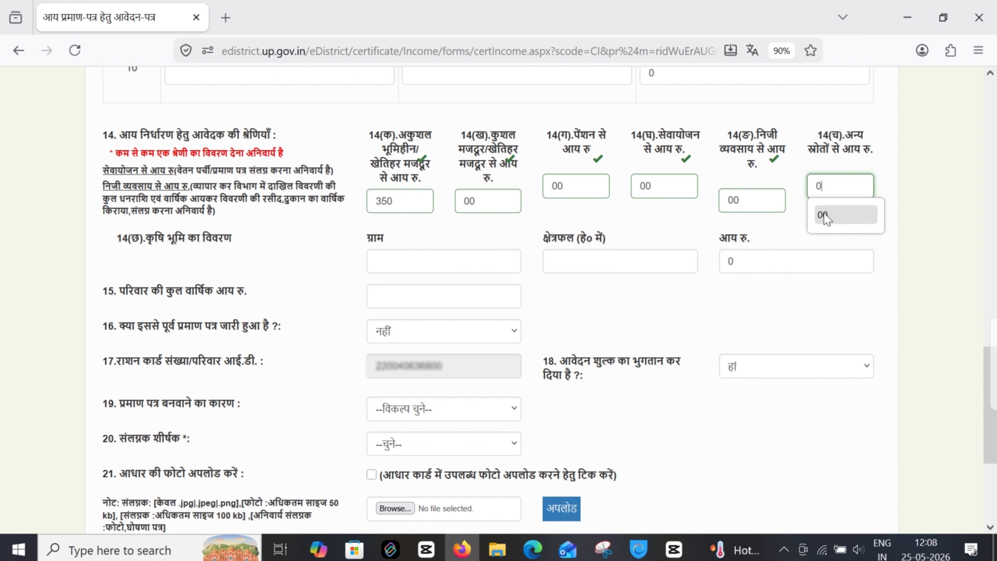
click(828, 215)
Set land area and land income to 00, and total annual family income to 00.
click(379, 262)
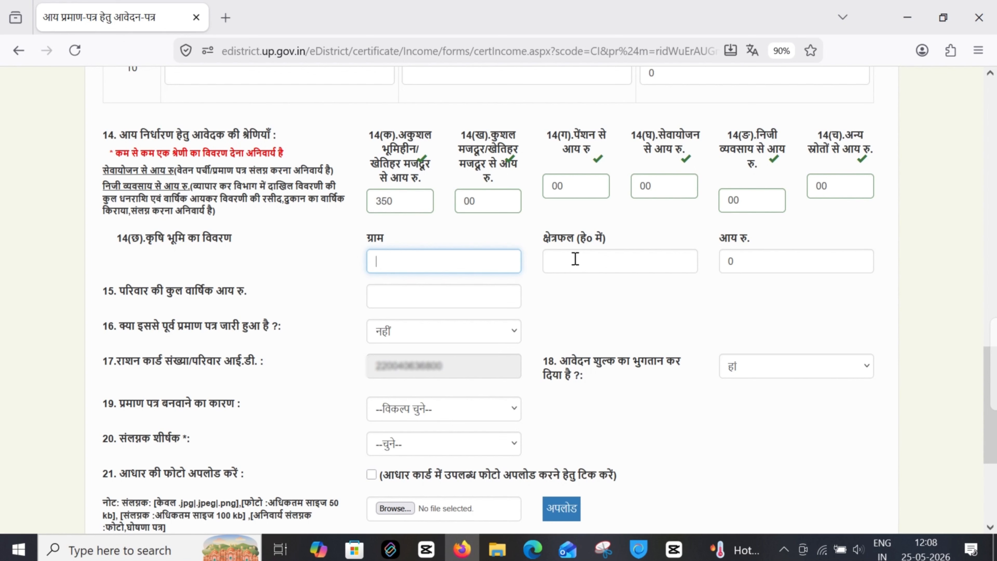
drag(543, 240, 616, 246)
click(590, 261)
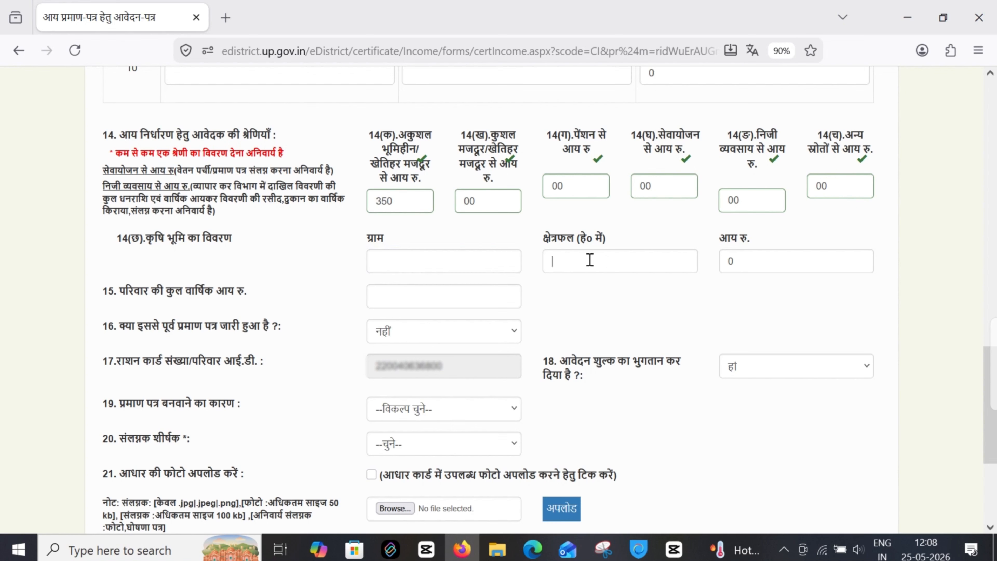
click(745, 289)
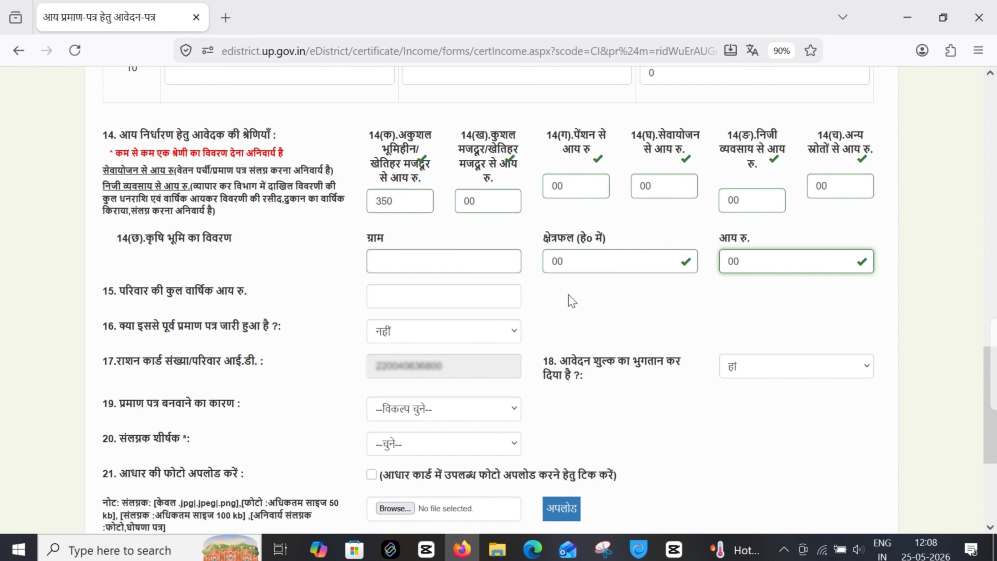
click(245, 281)
triple_click(235, 291)
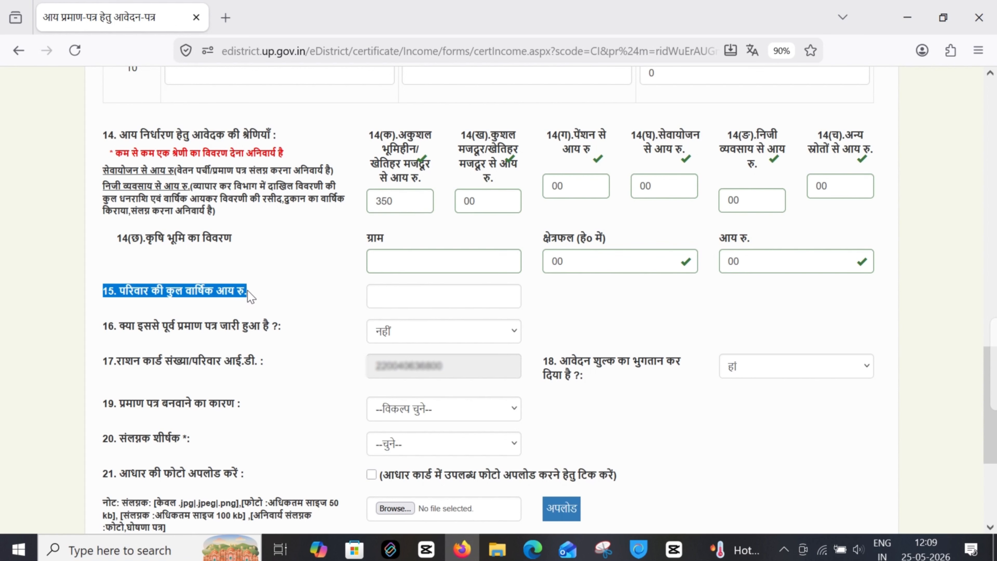
click(409, 301)
text(00)
Answer नहीं to item 16 about a previously issued certificate.
drag(275, 327, 100, 334)
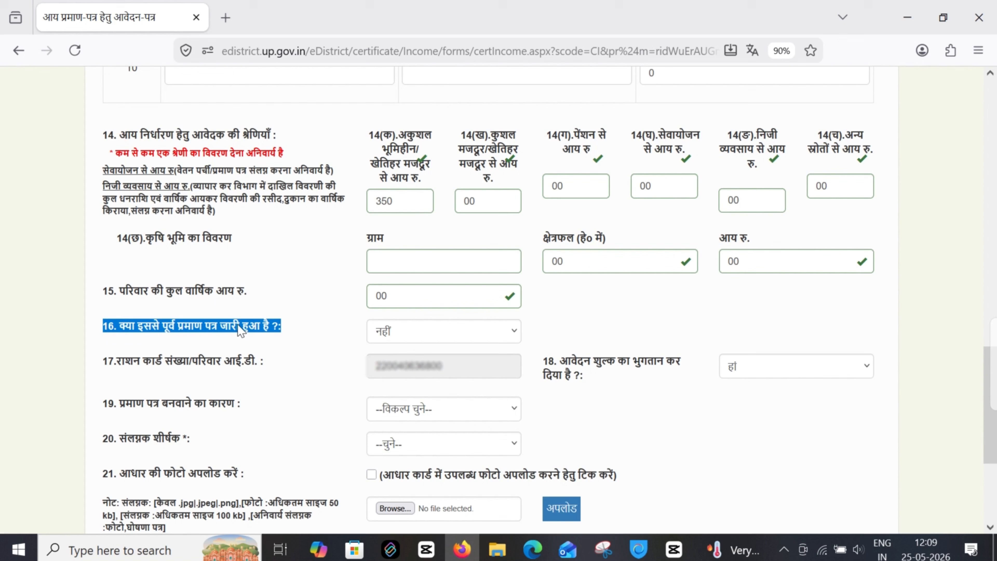
click(387, 333)
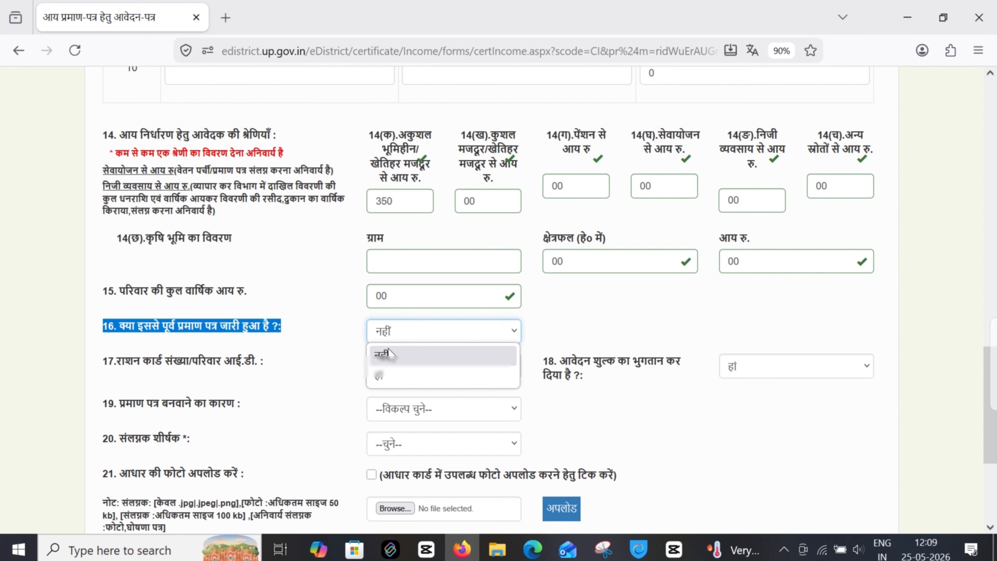
click(379, 375)
drag(549, 326, 606, 343)
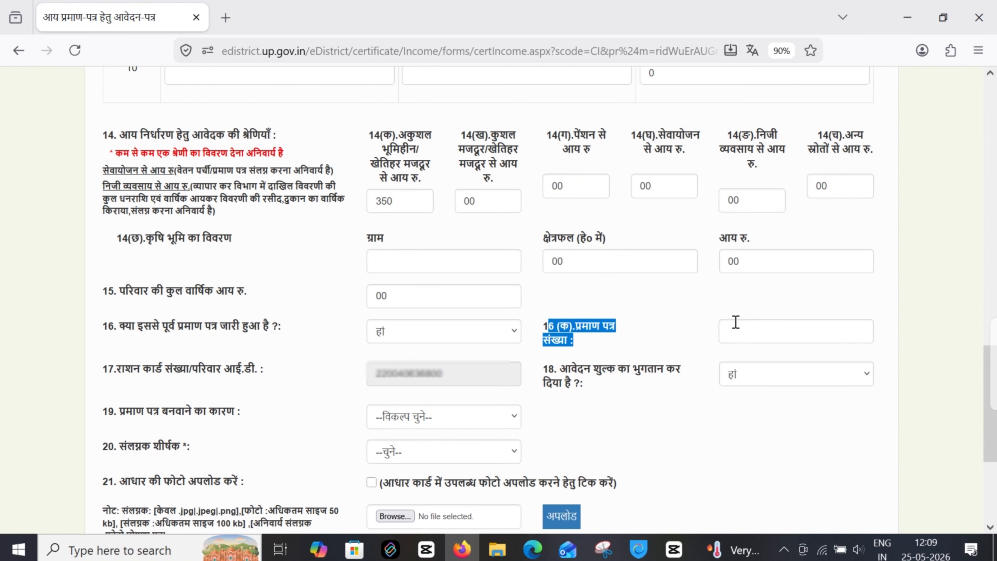
click(735, 331)
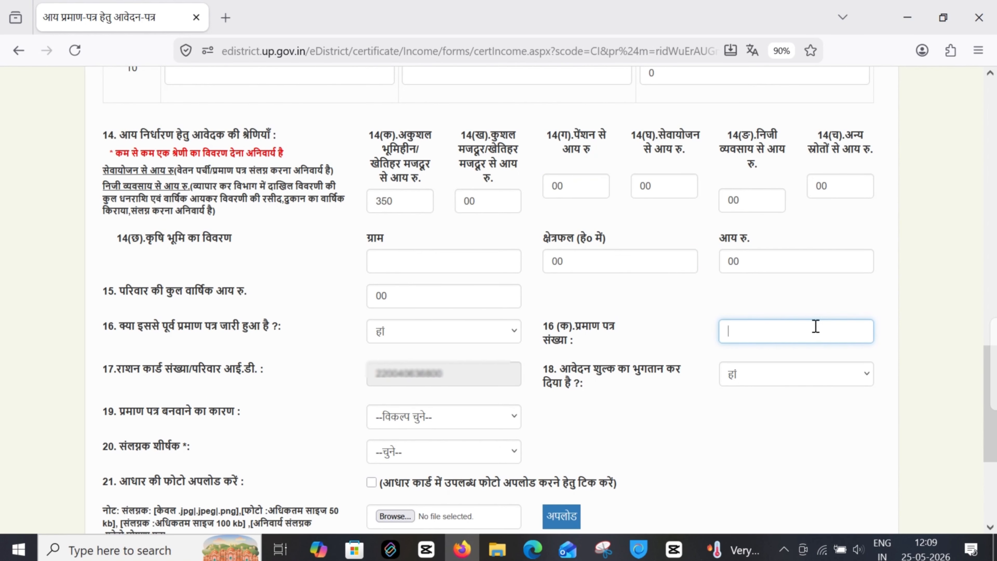
click(448, 332)
click(404, 355)
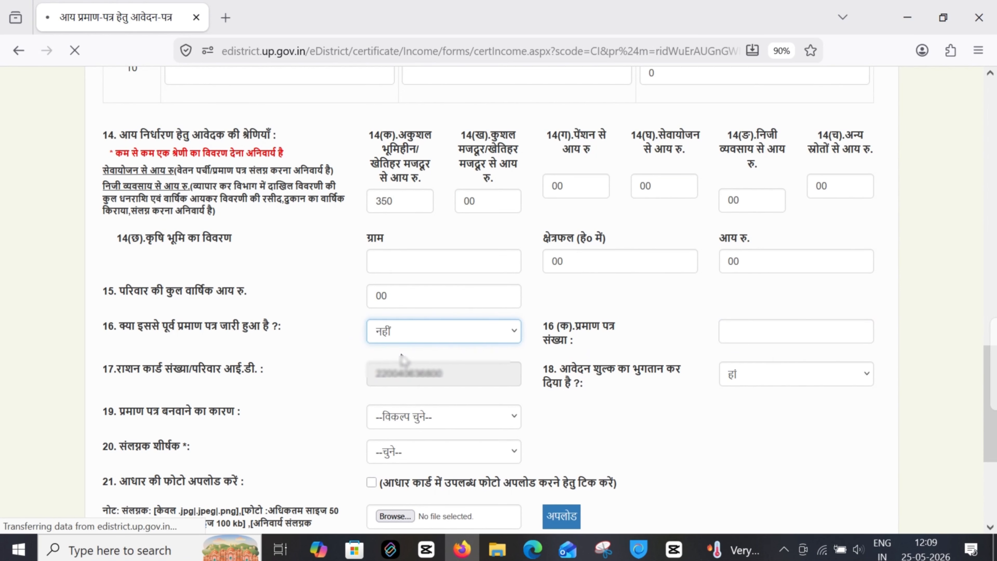
Check the ration card number and keep हां as the fee-paid answer.
drag(103, 360, 248, 375)
drag(374, 365, 428, 371)
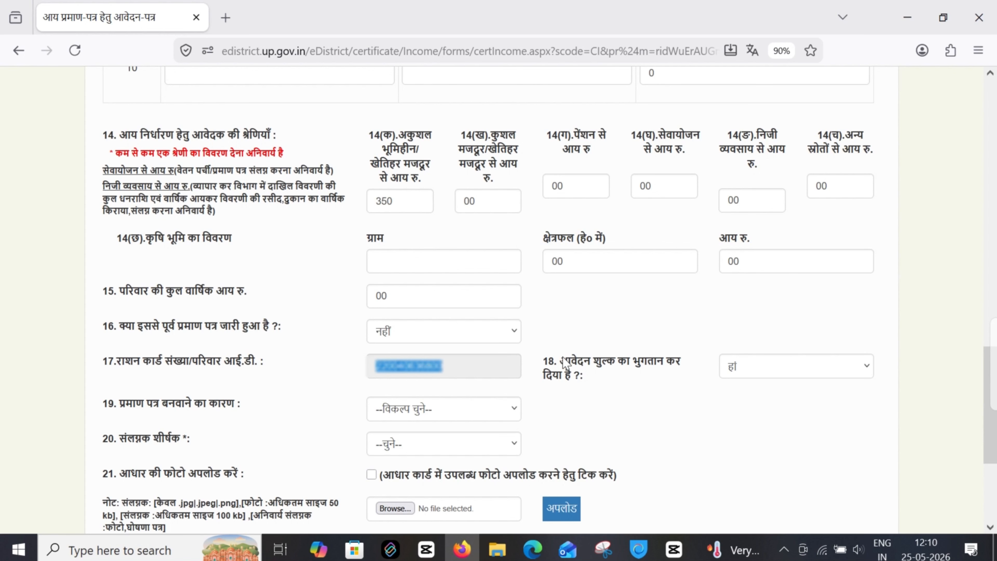
drag(561, 362, 583, 380)
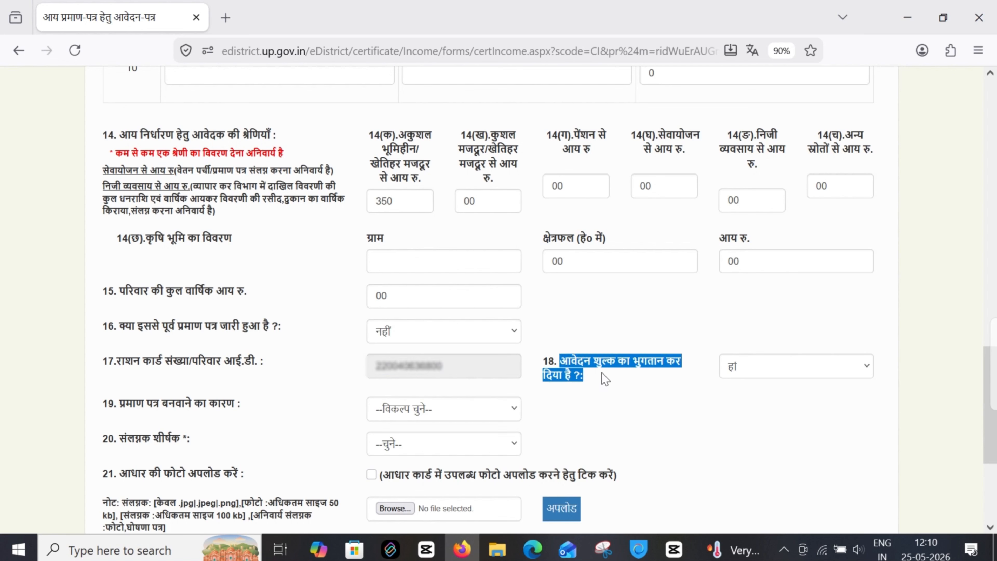
click(763, 373)
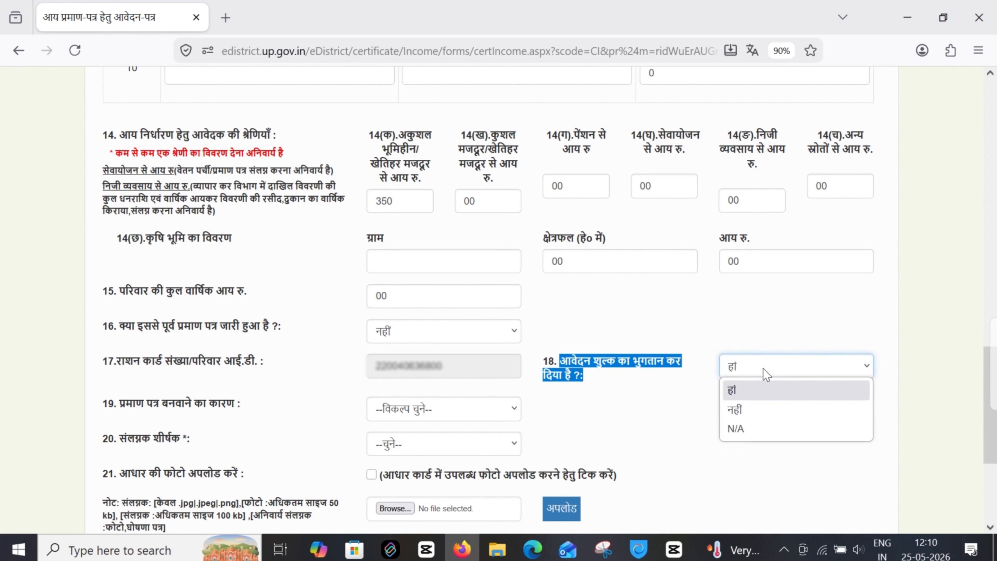
click(744, 398)
drag(103, 405, 240, 409)
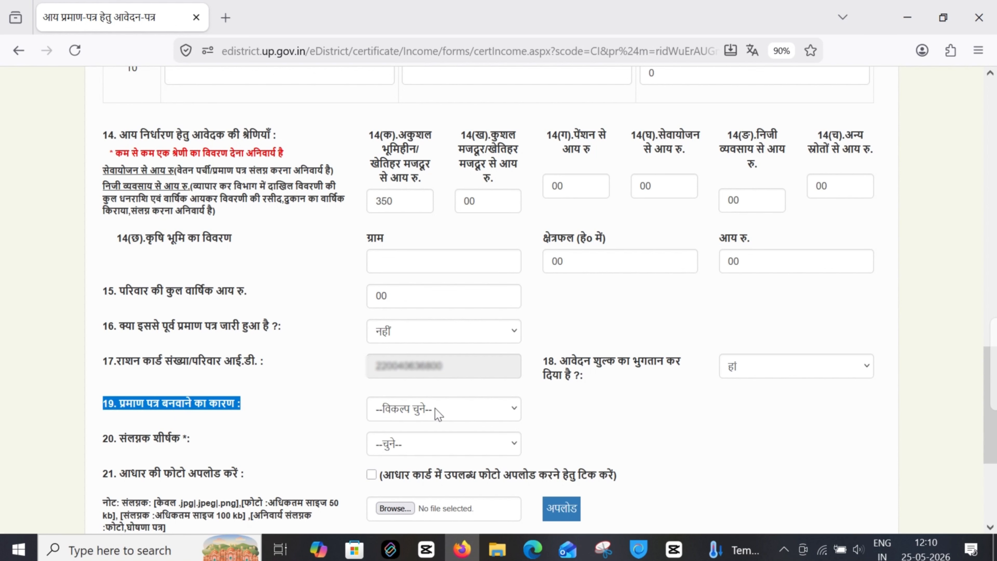
Set the certificate reason to अन्य with 'सरकारी लाभ प्राप्त करने के लिए'.
click(420, 410)
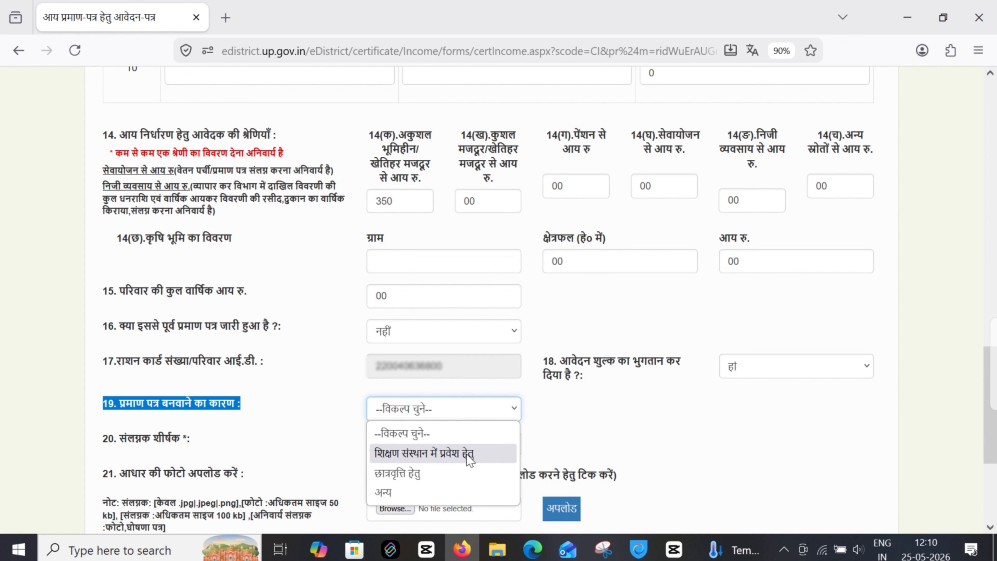
click(452, 492)
click(606, 438)
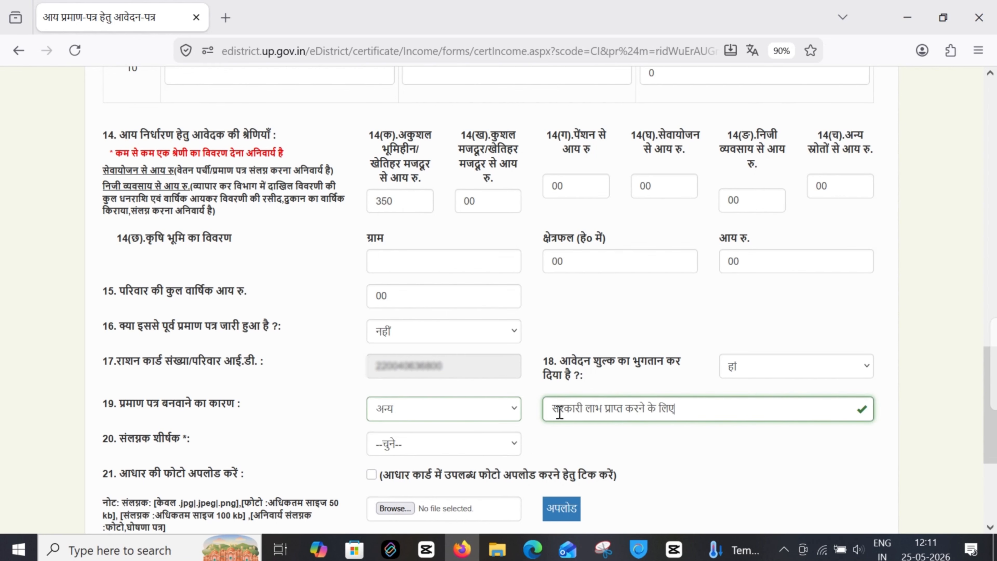
drag(697, 407, 548, 417)
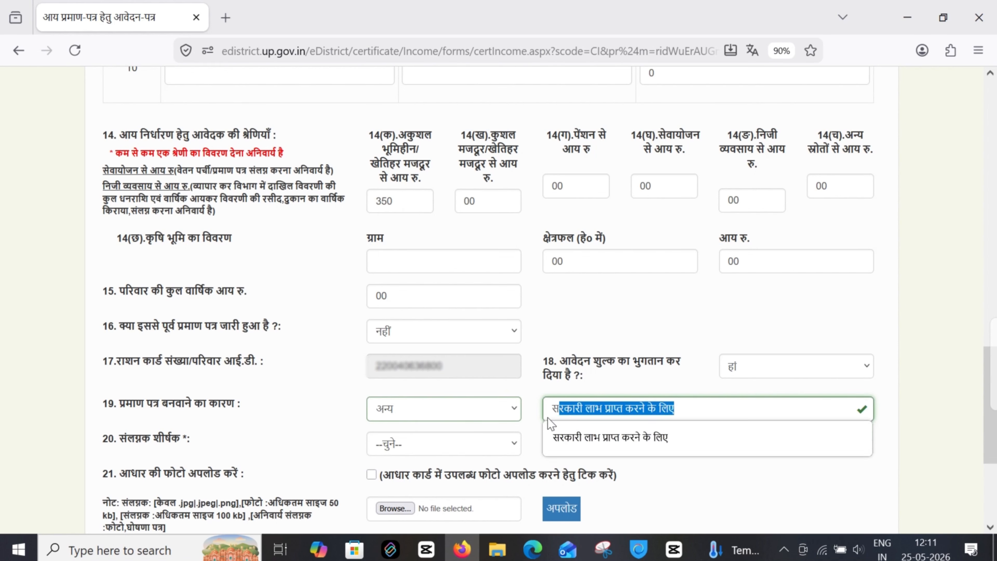
click(723, 408)
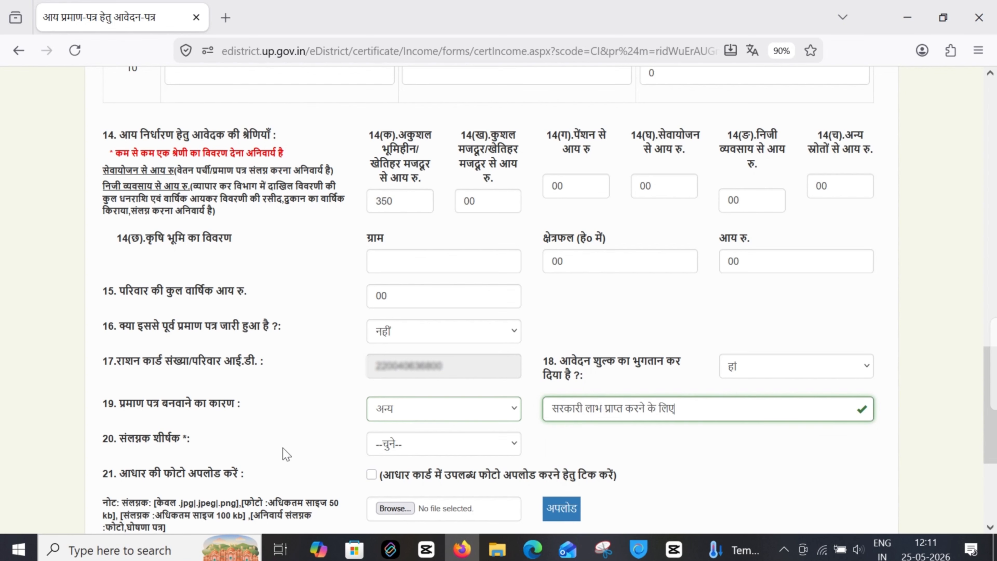
Leave the attachment title unchosen and tick field 21 to use the Aadhaar card photo.
drag(88, 436, 192, 443)
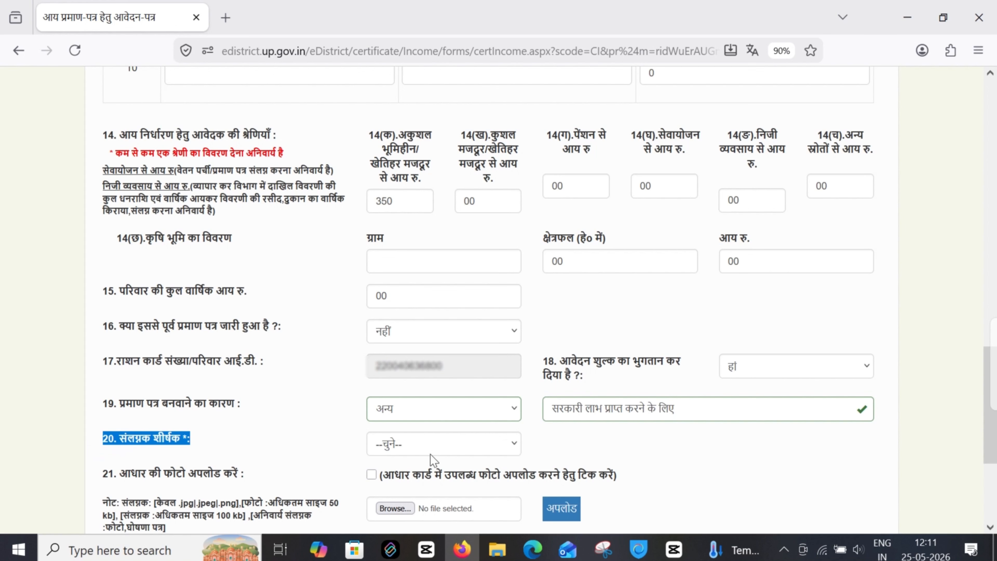
click(409, 448)
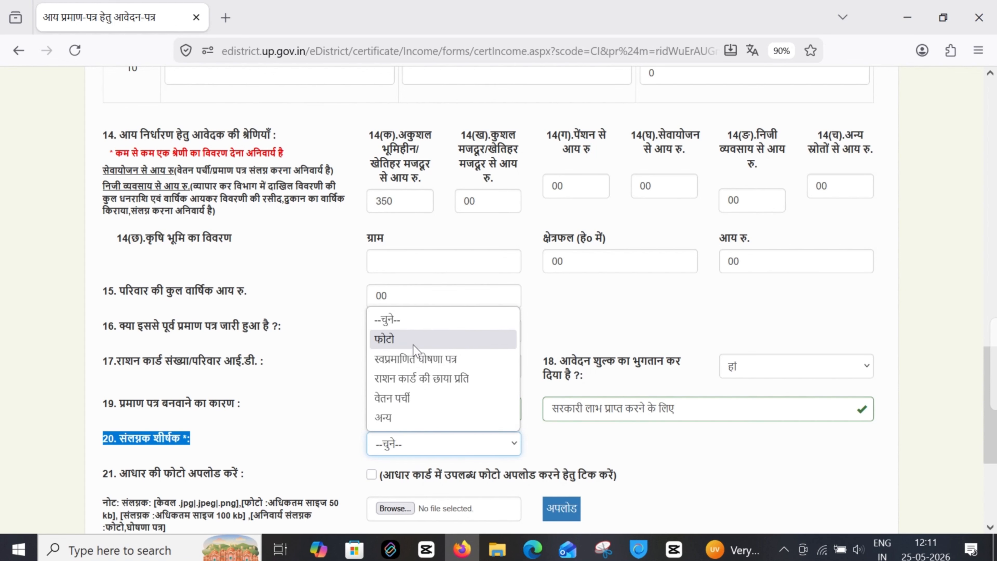
click(344, 436)
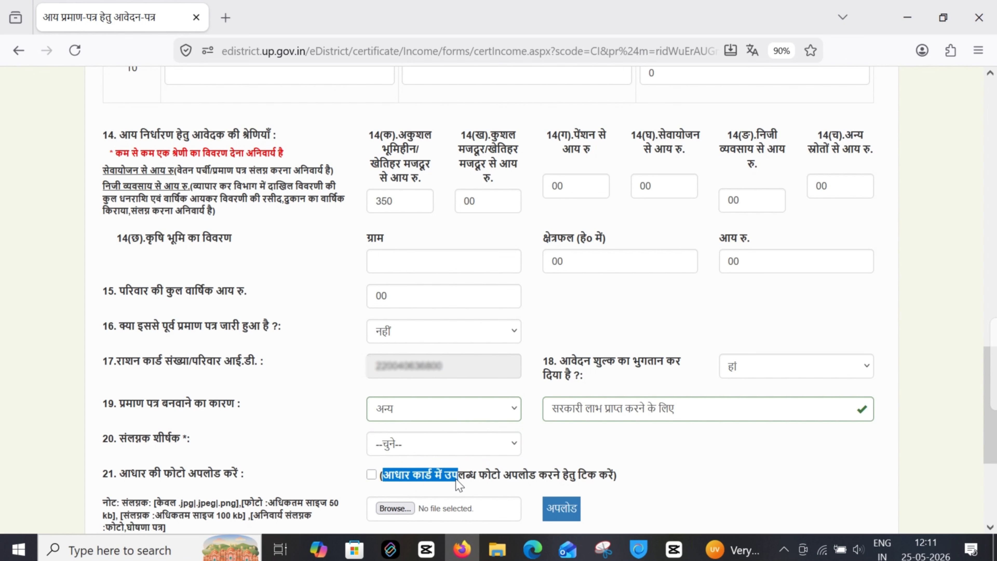
drag(456, 479, 482, 480)
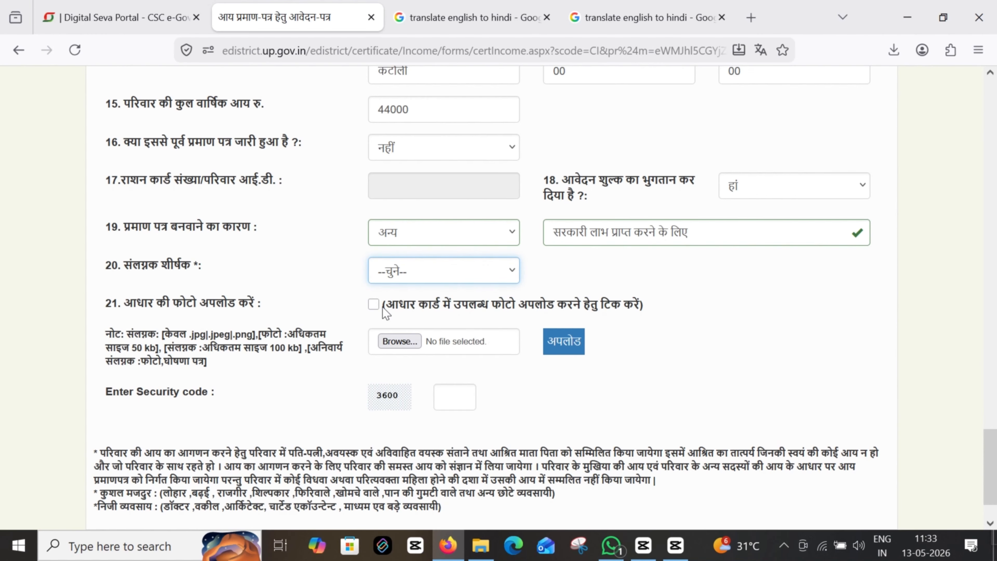
click(373, 305)
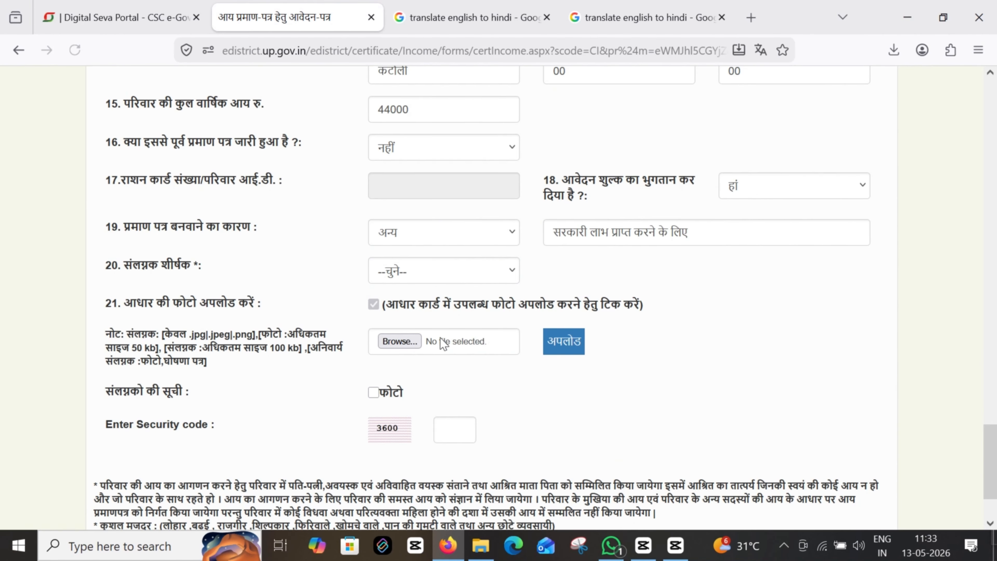
Upload the self-declaration image as स्वप्रमाणित घोषणा पत्र.
click(445, 275)
click(422, 346)
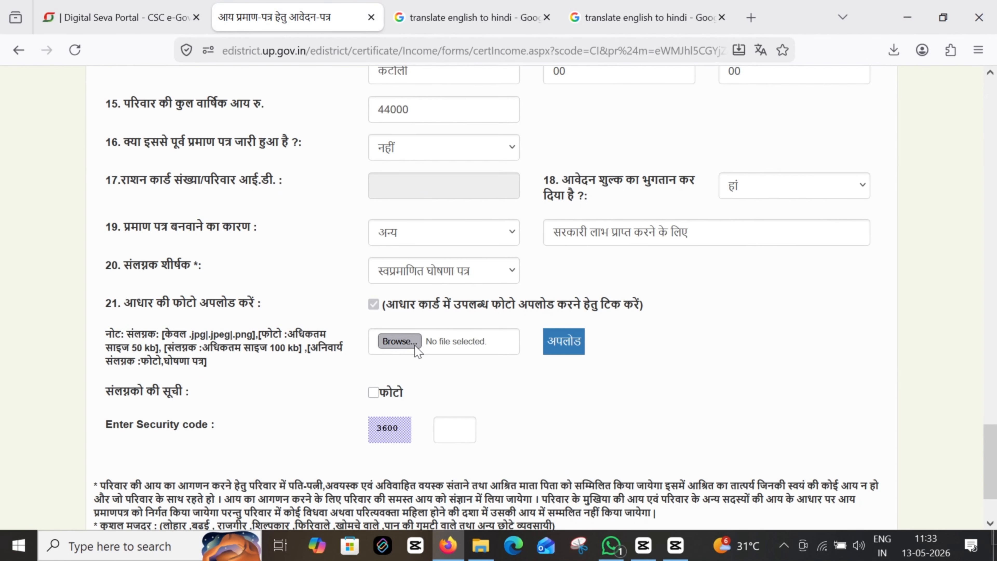
click(414, 345)
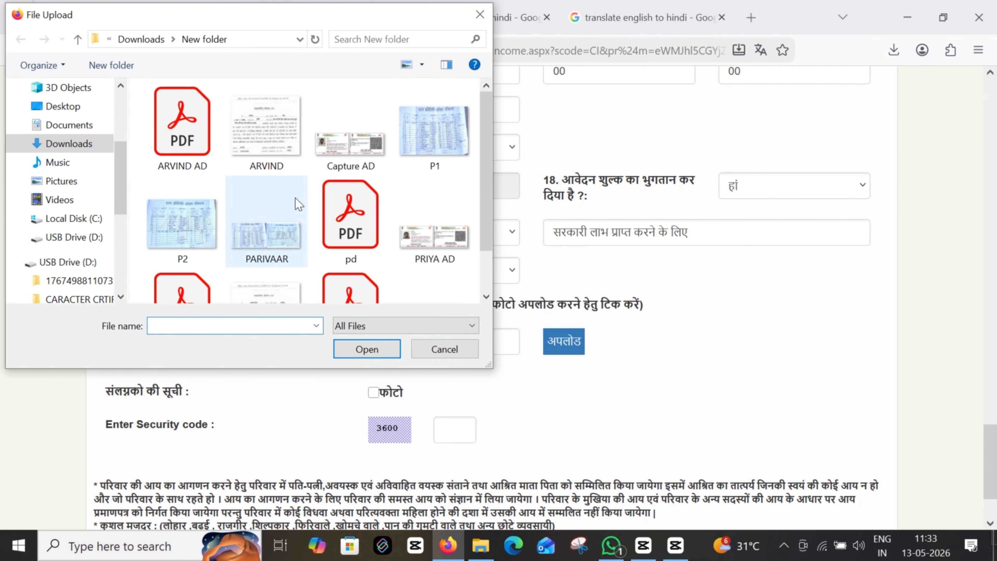
scroll(347, 258, down, 1)
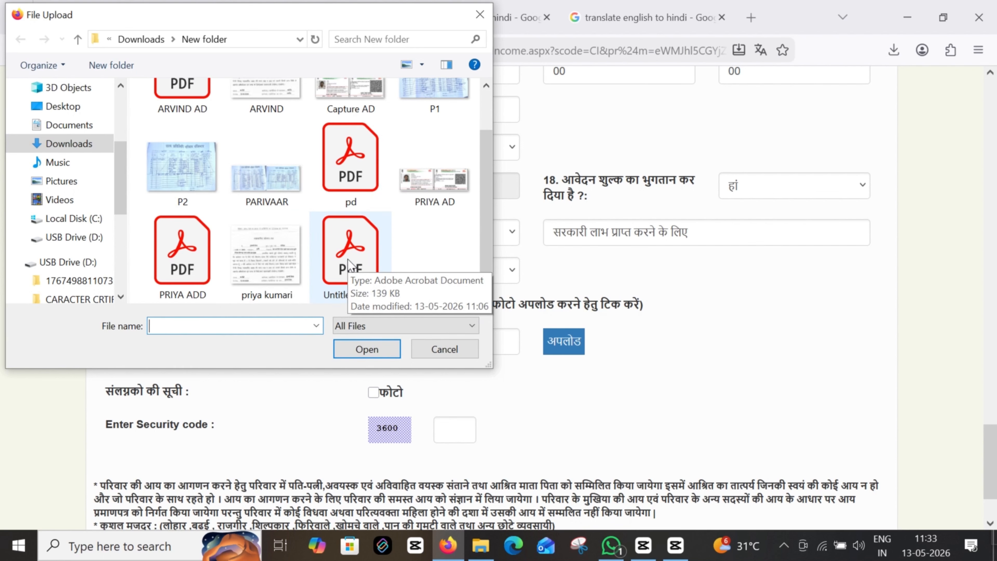
double_click(287, 265)
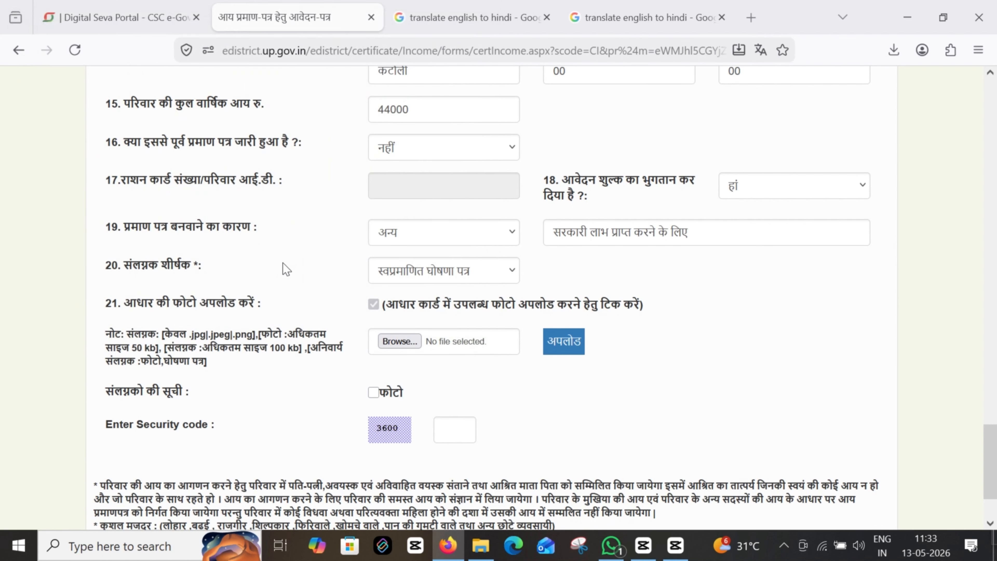
click(579, 348)
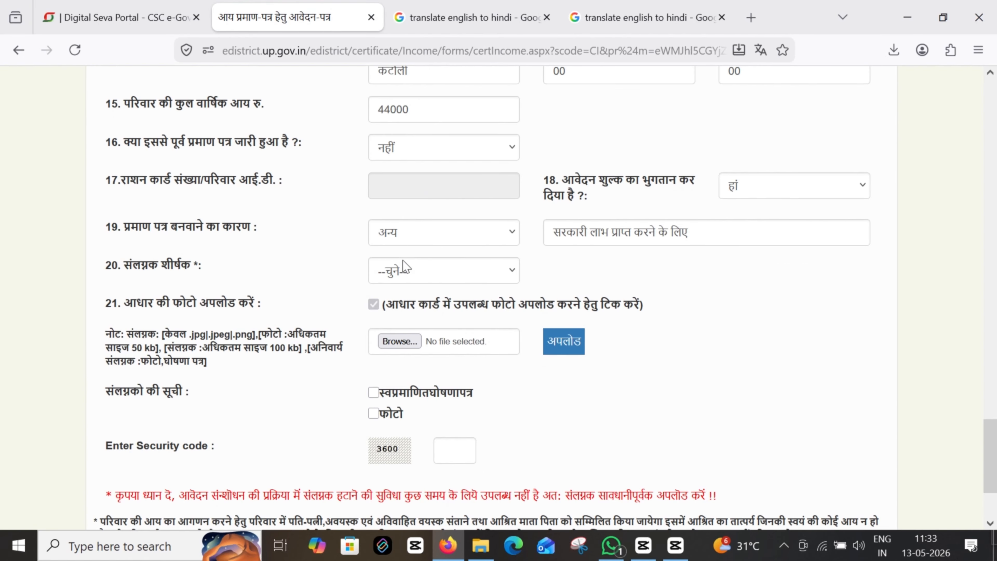
Upload the family register attachment under the अन्य title.
click(395, 271)
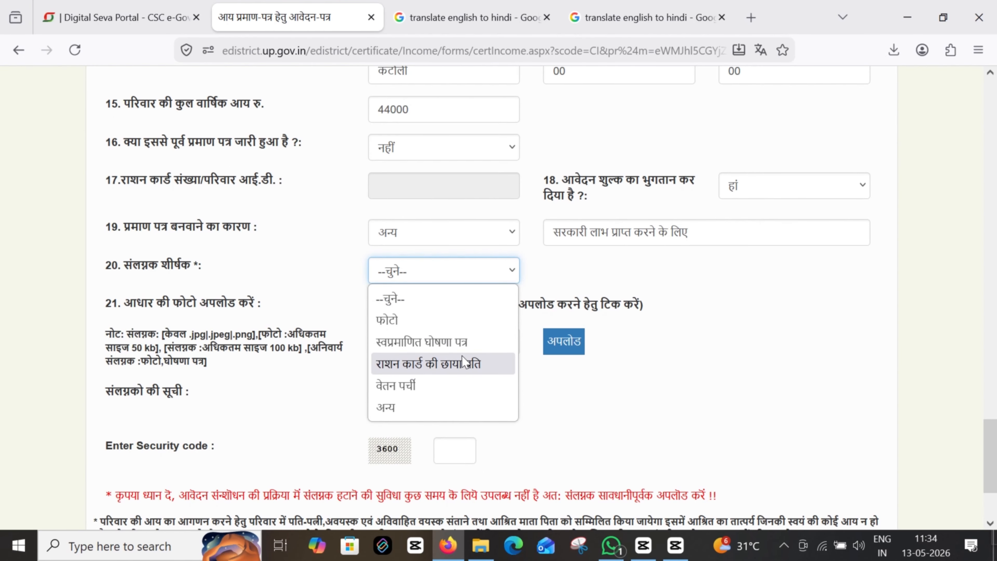
click(398, 406)
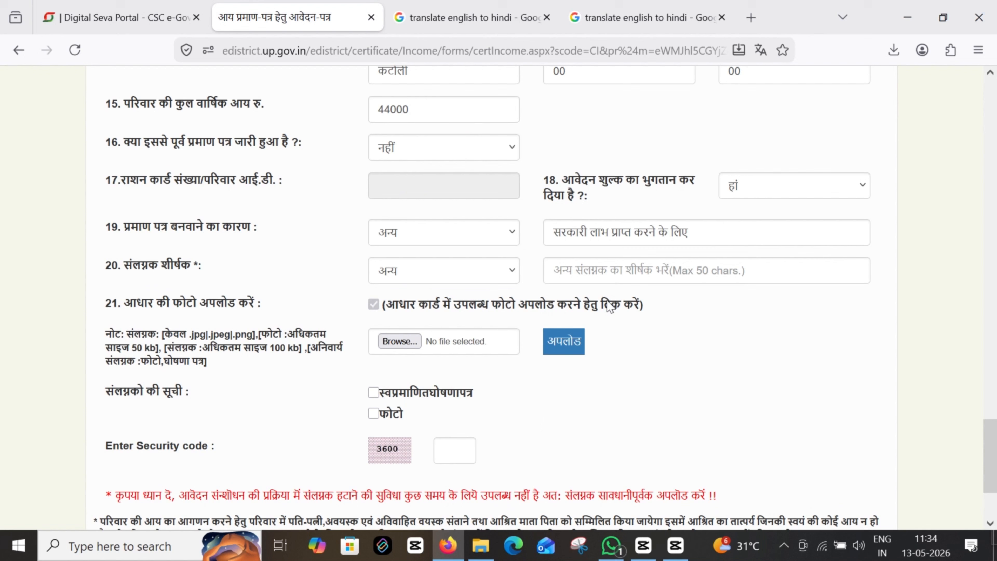
click(557, 347)
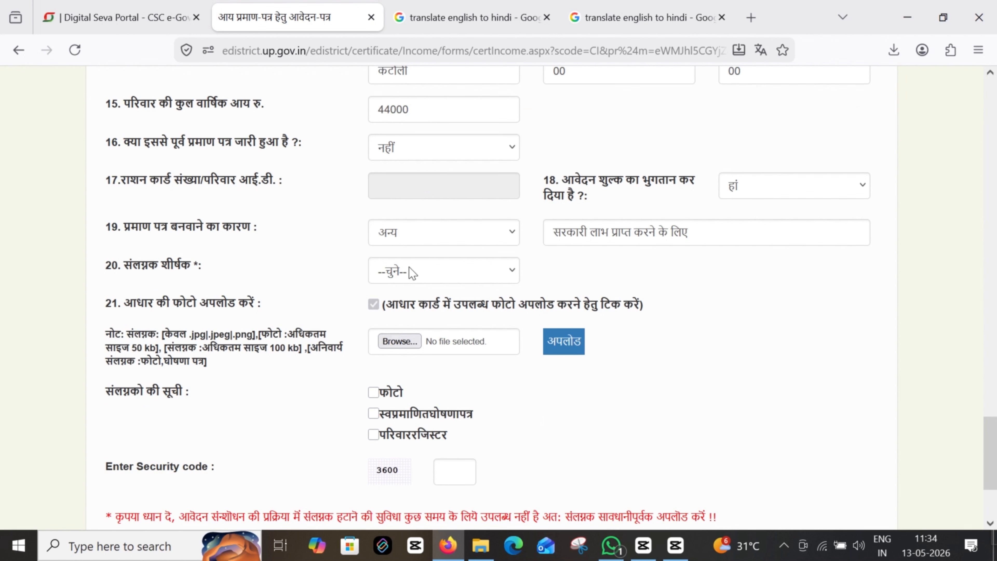
Upload the Aadhaar card image under the custom title आधार कार्ड.
click(412, 272)
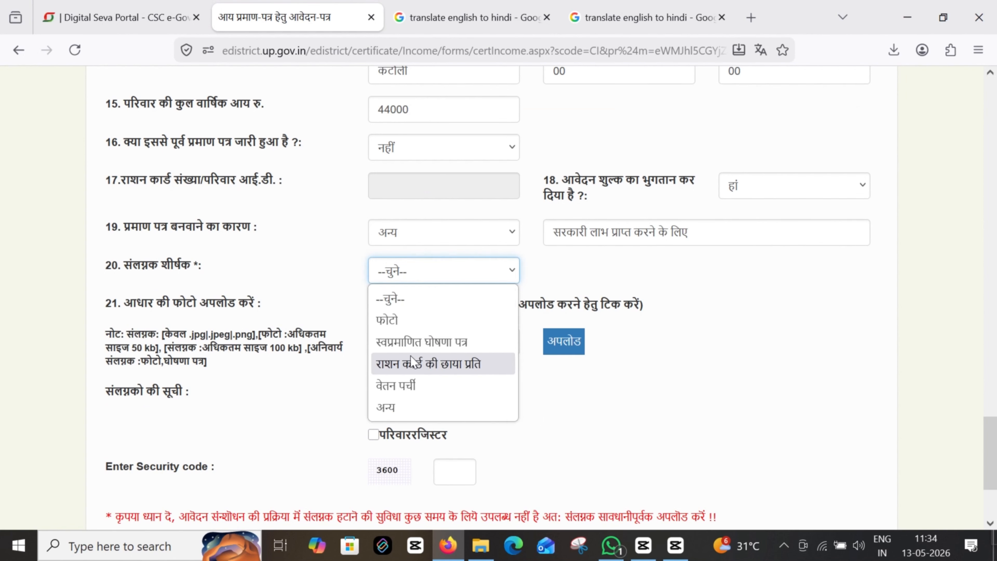
click(396, 410)
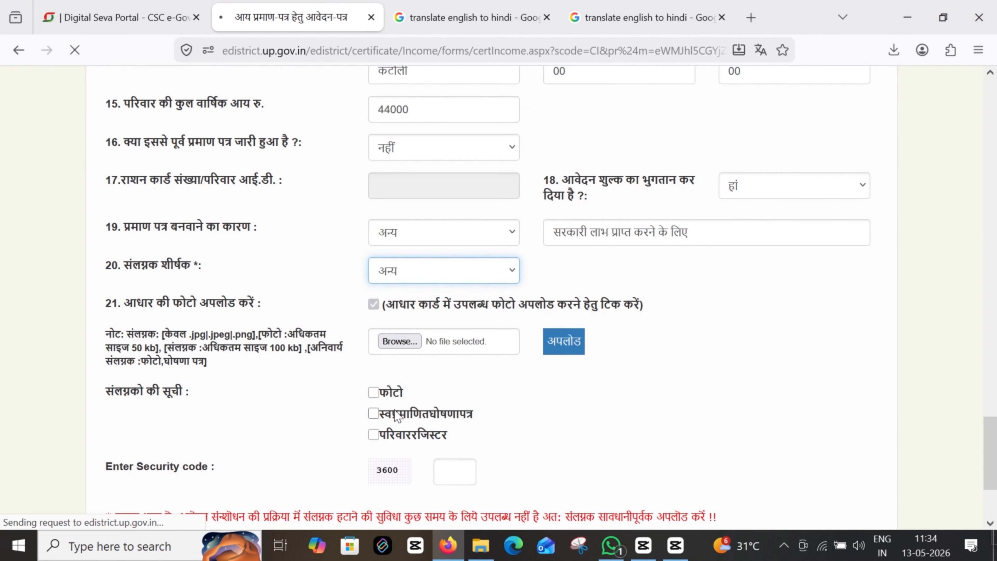
key(Down)
key(Down)
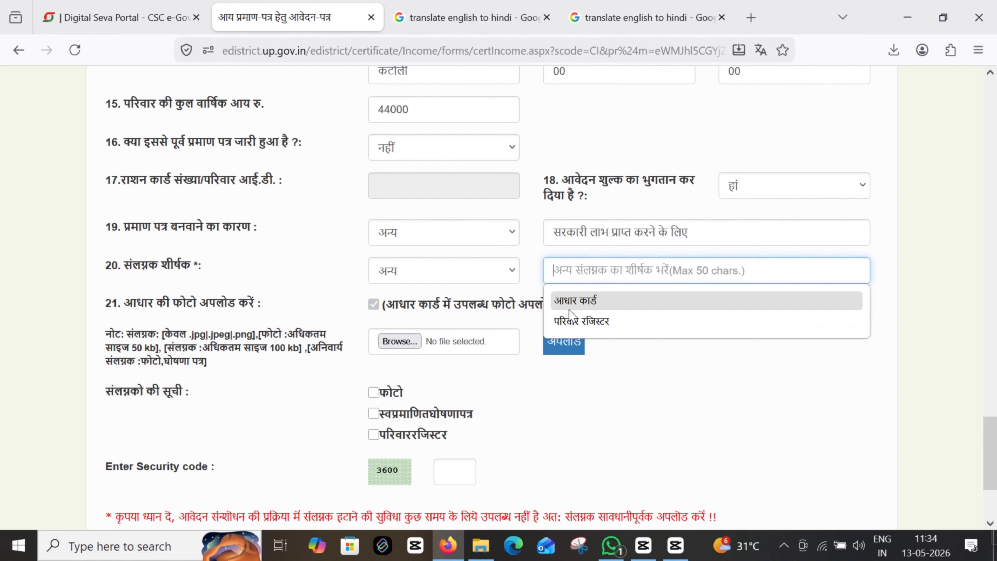
key(Return)
click(408, 342)
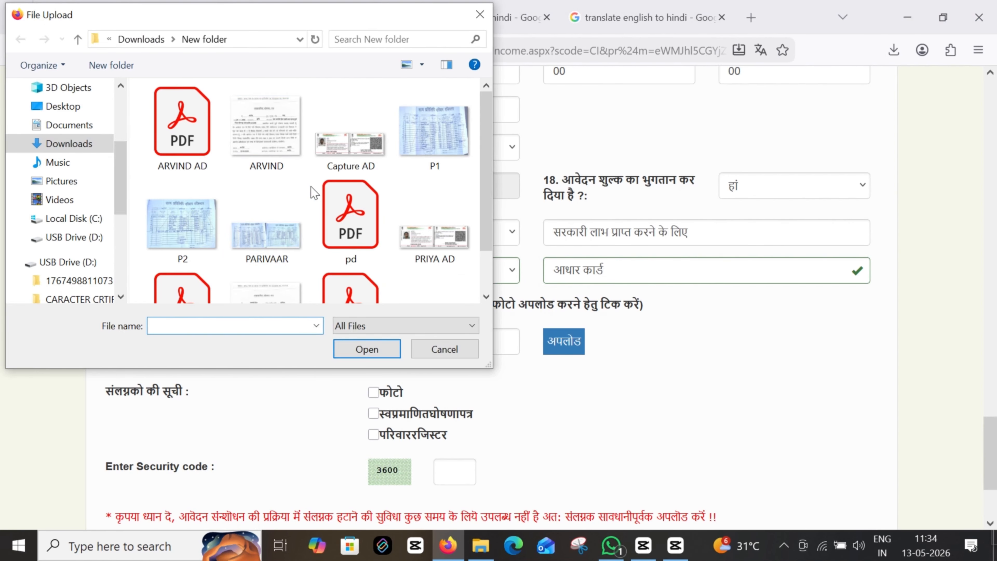
scroll(314, 189, down, 1)
double_click(423, 184)
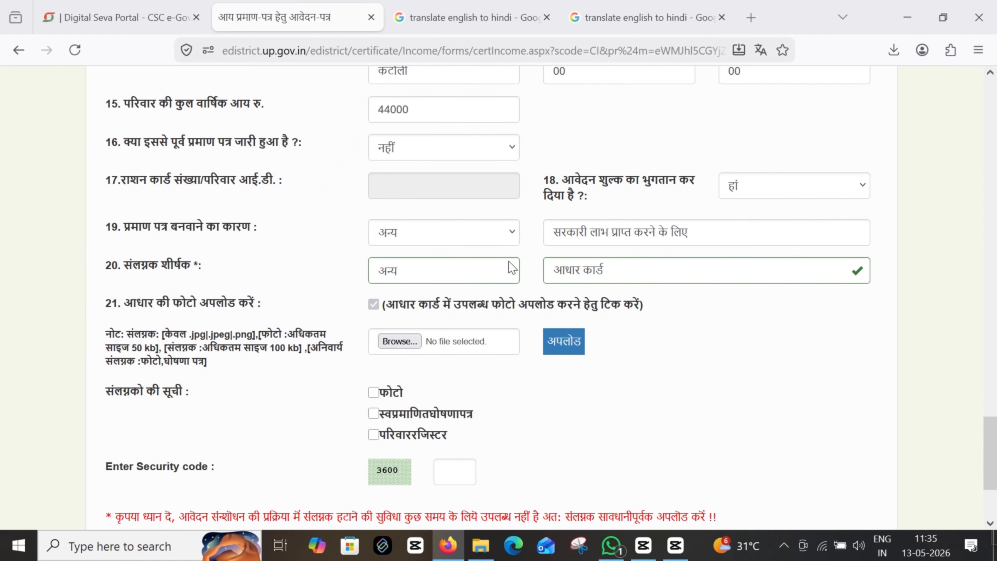
click(573, 343)
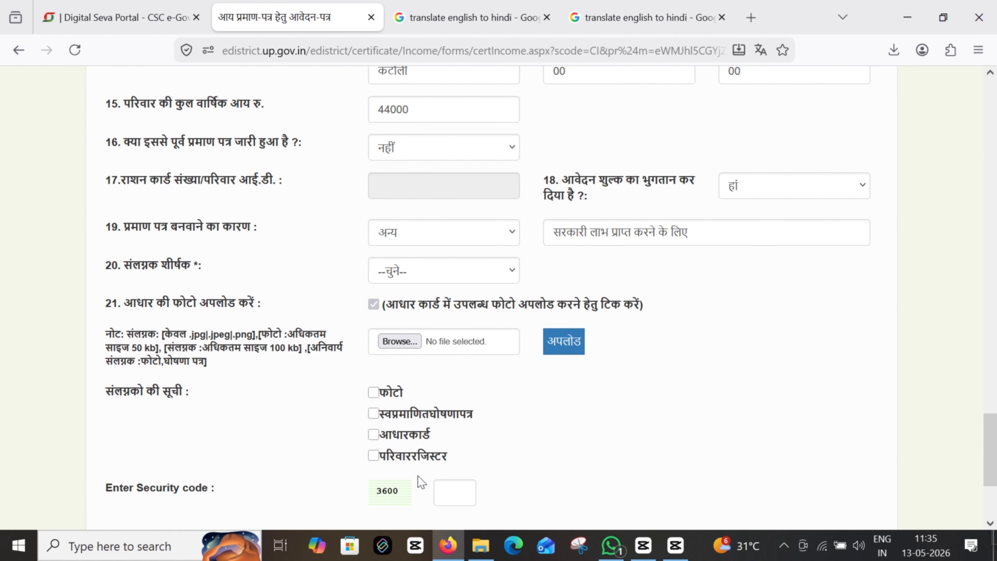
Enter security code 3600 and submit the income certificate form with दर्ज करे.
click(455, 493)
text(3600)
scroll(405, 301, down, 4)
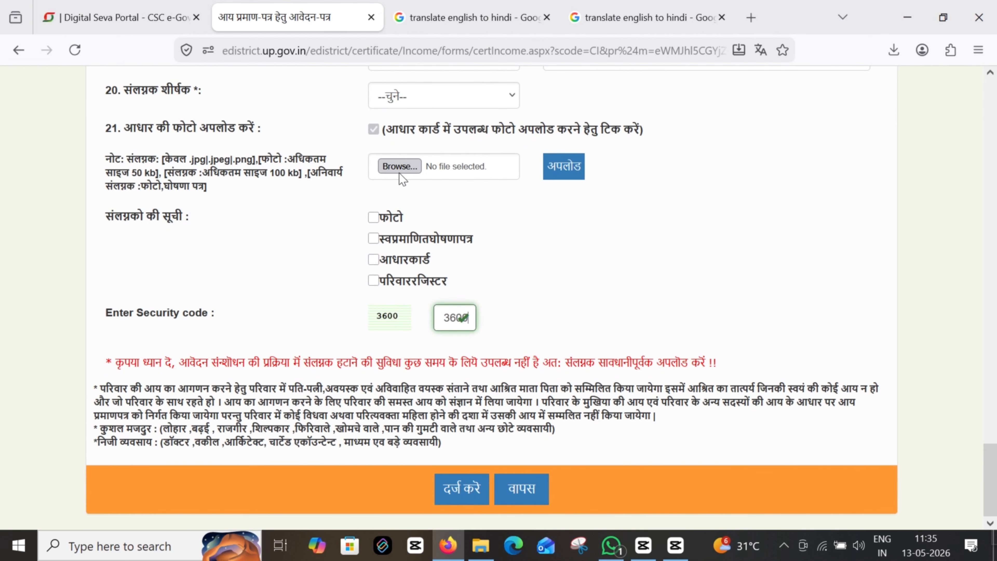
scroll(468, 424, up, 2)
click(471, 414)
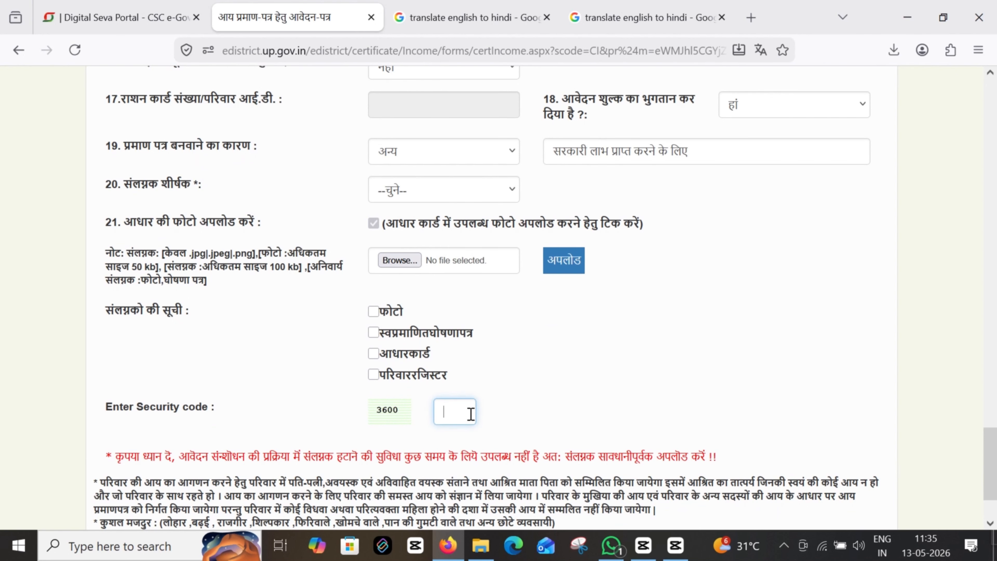
text(3600)
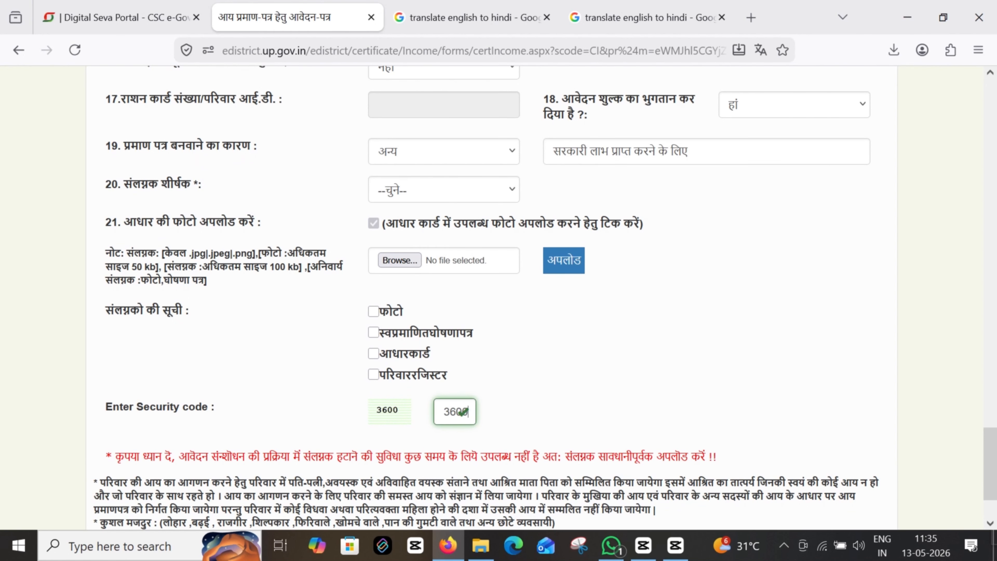
scroll(416, 215, down, 3)
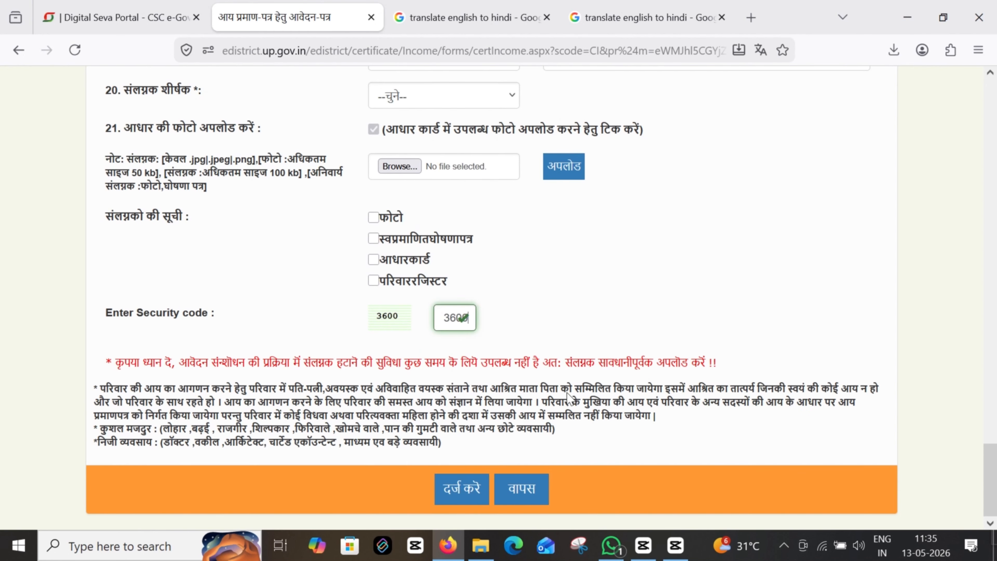
click(478, 489)
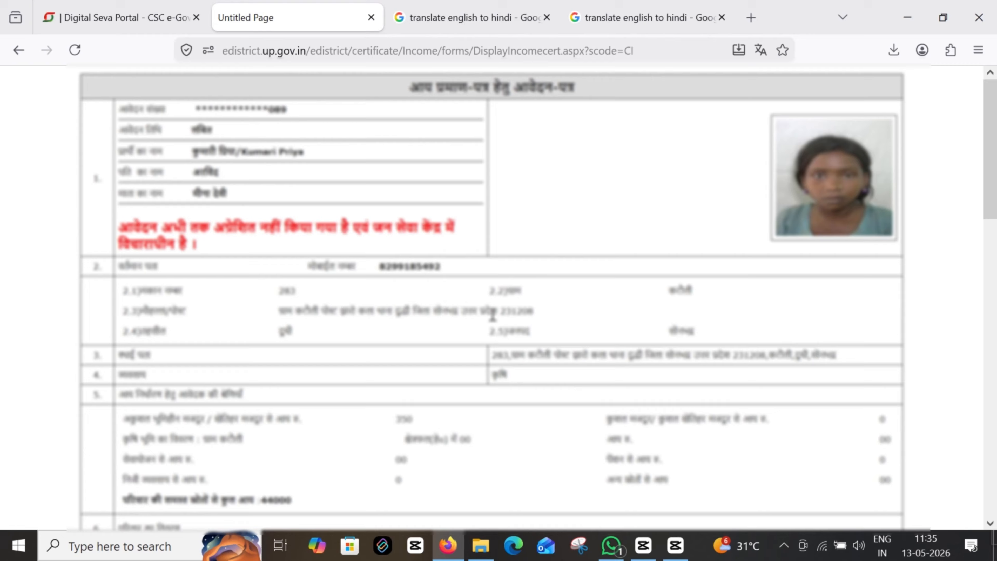
Review the family members, income and four attachments, then confirm registration with --दर्ज करें--.
scroll(480, 334, down, 10)
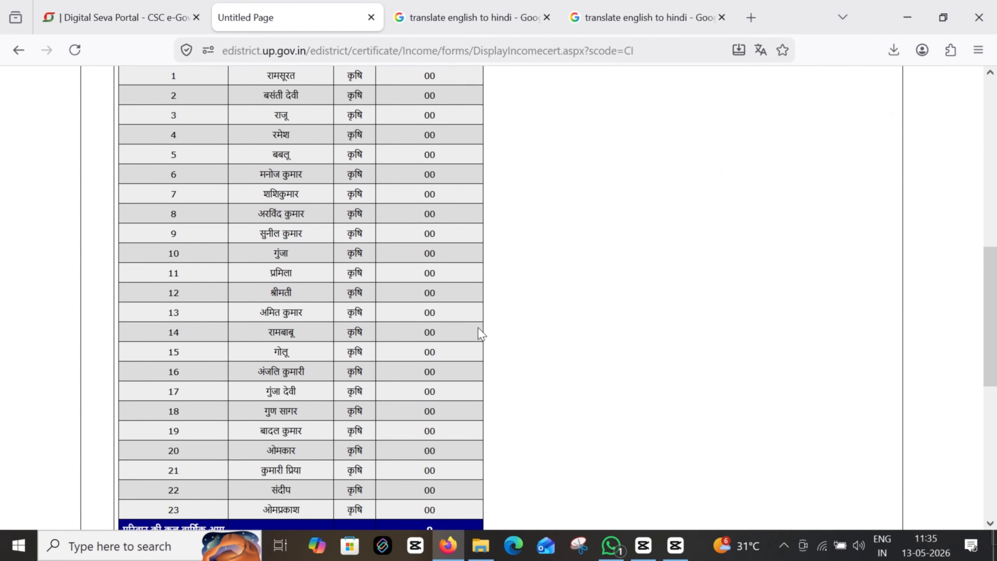
scroll(393, 376, down, 6)
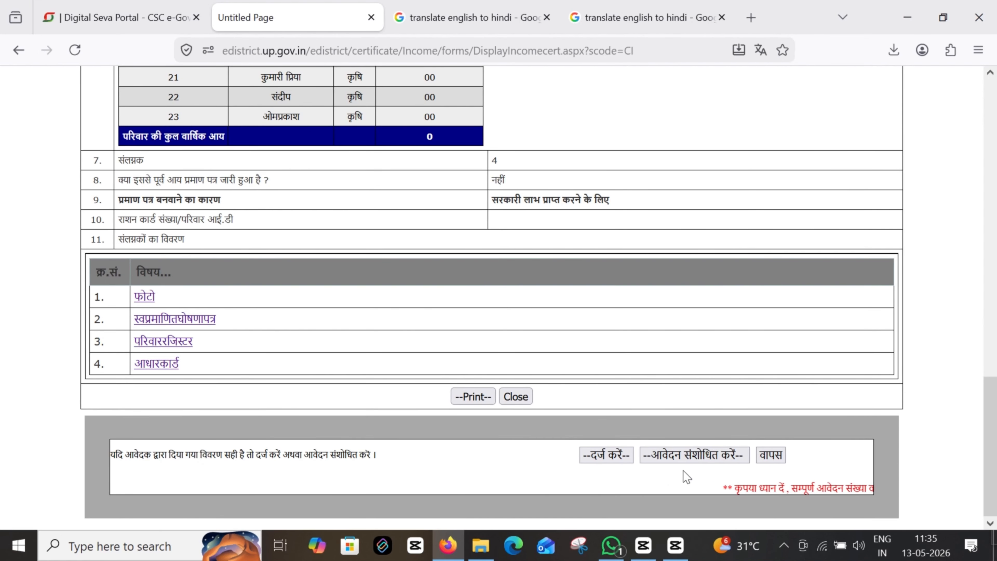
click(604, 455)
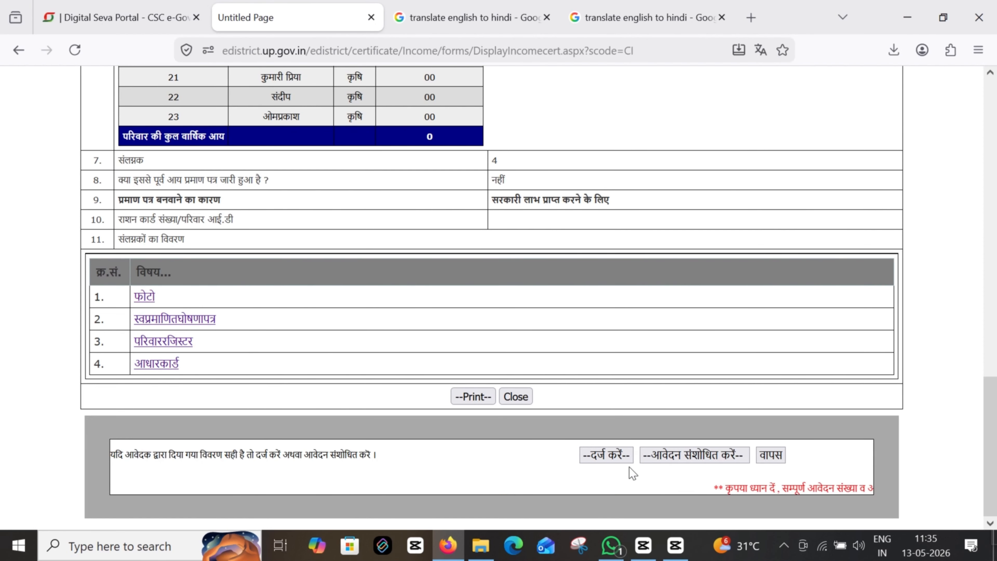
click(605, 456)
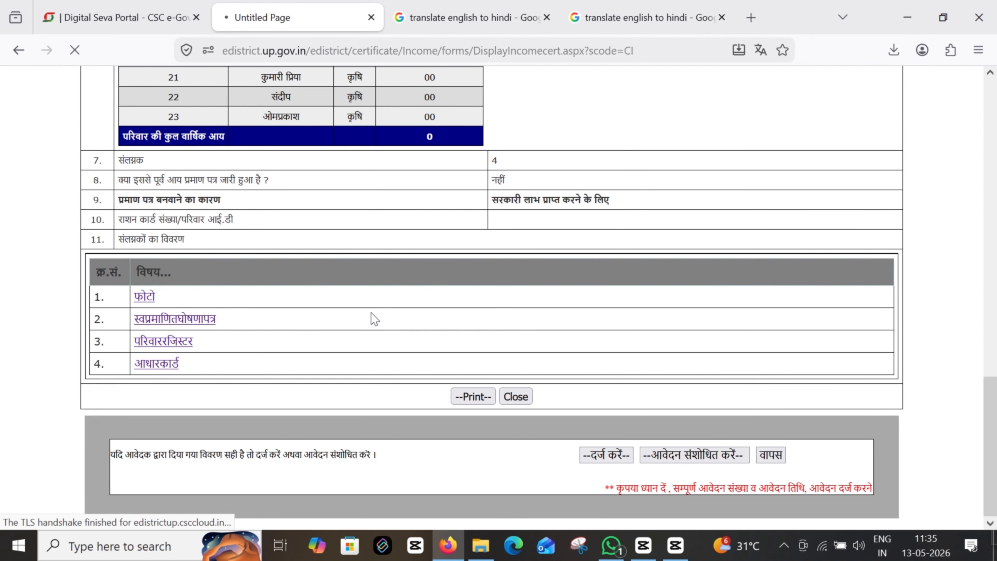
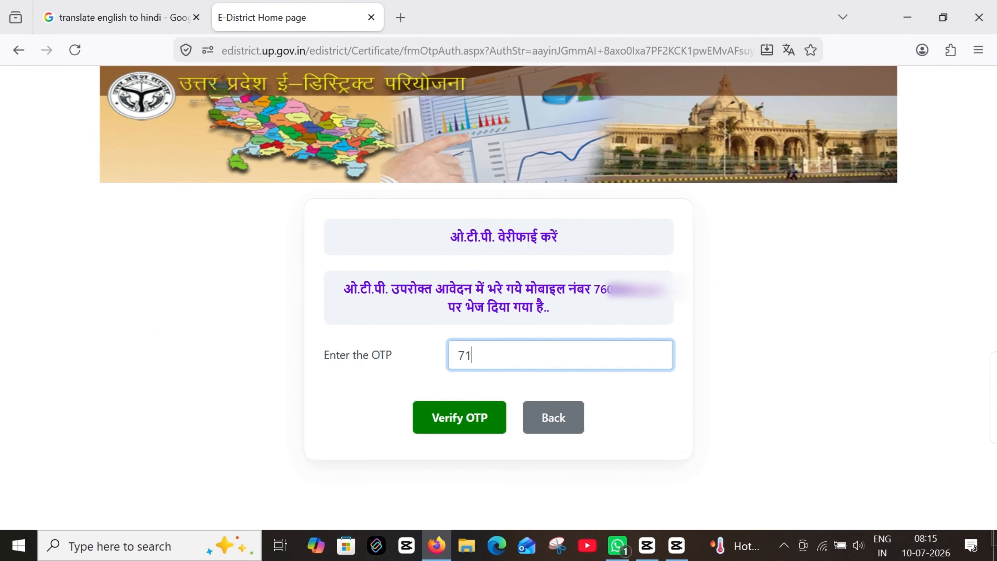
Verify the one-time password and validate the CSC wallet password.
click(475, 430)
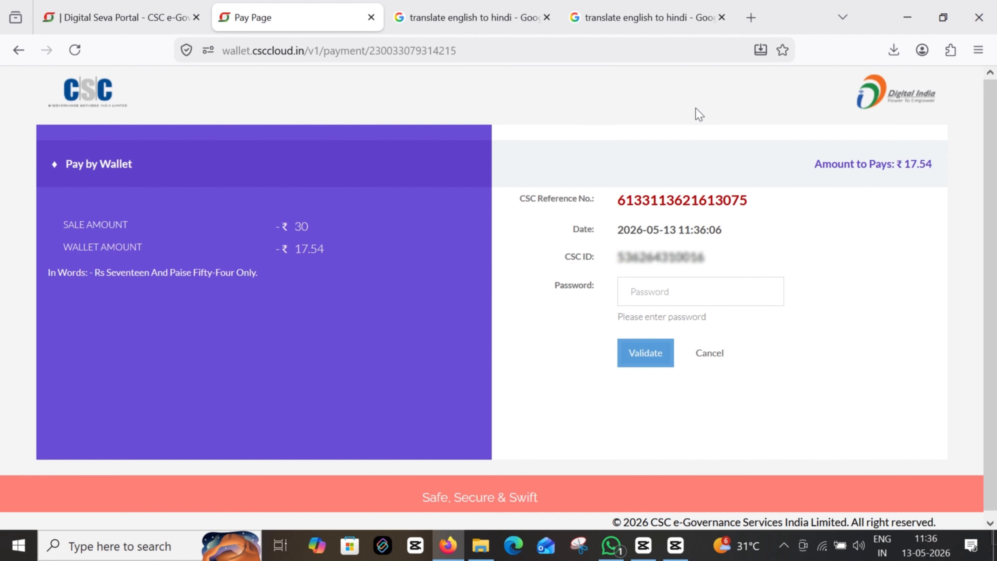
click(673, 287)
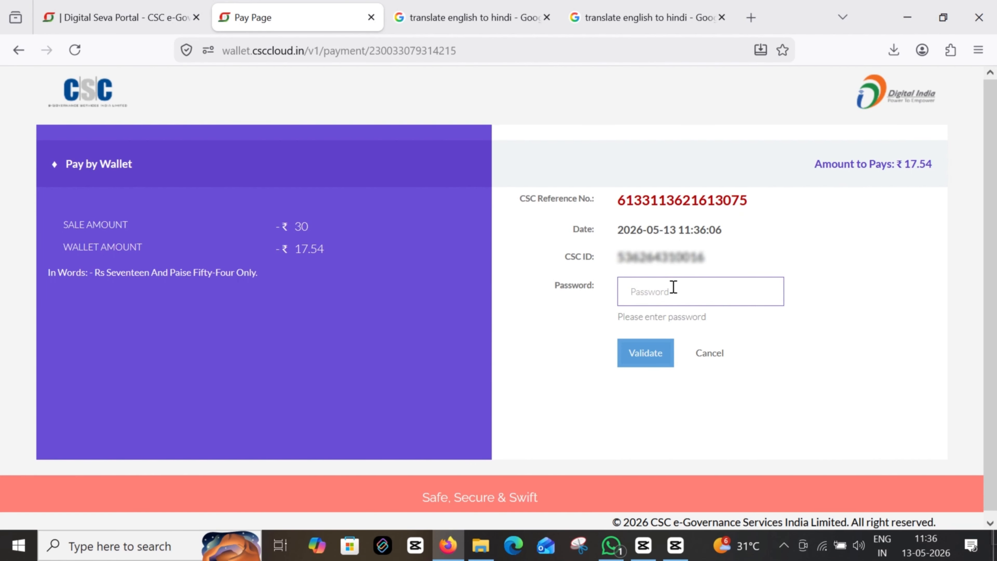
text(*)
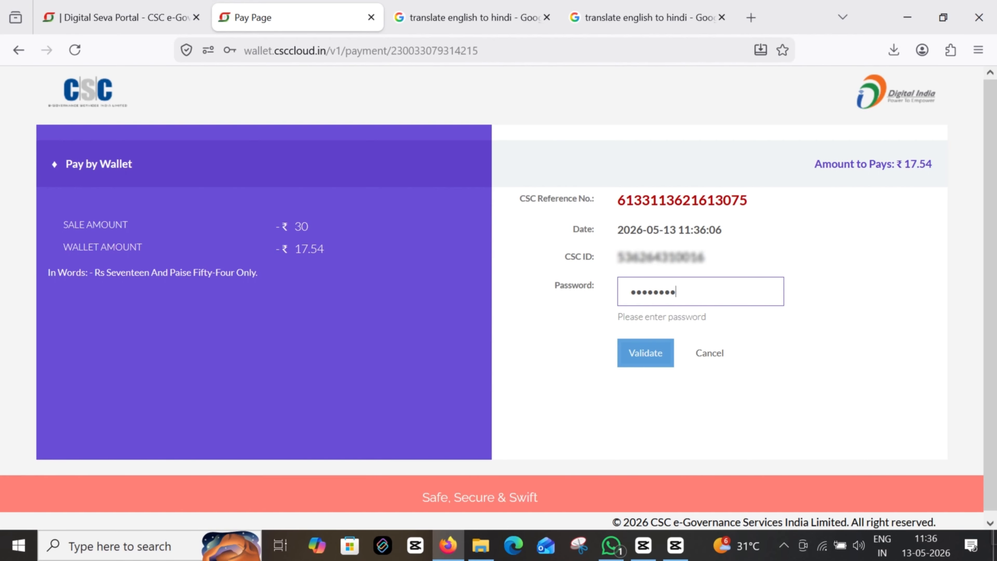
click(642, 358)
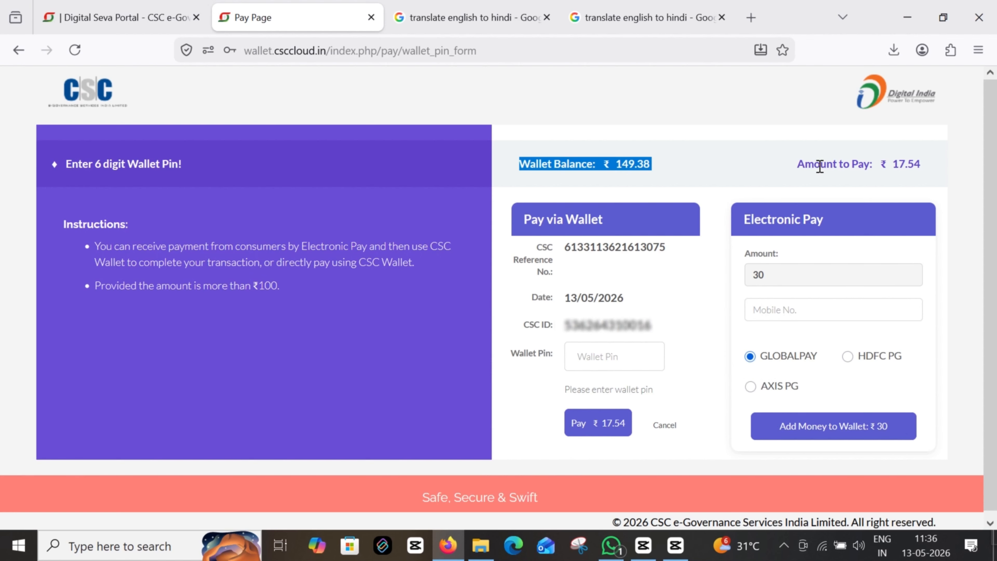
Pay ₹17.54 with the wallet PIN and forward the application to the approval authority.
drag(820, 167, 934, 174)
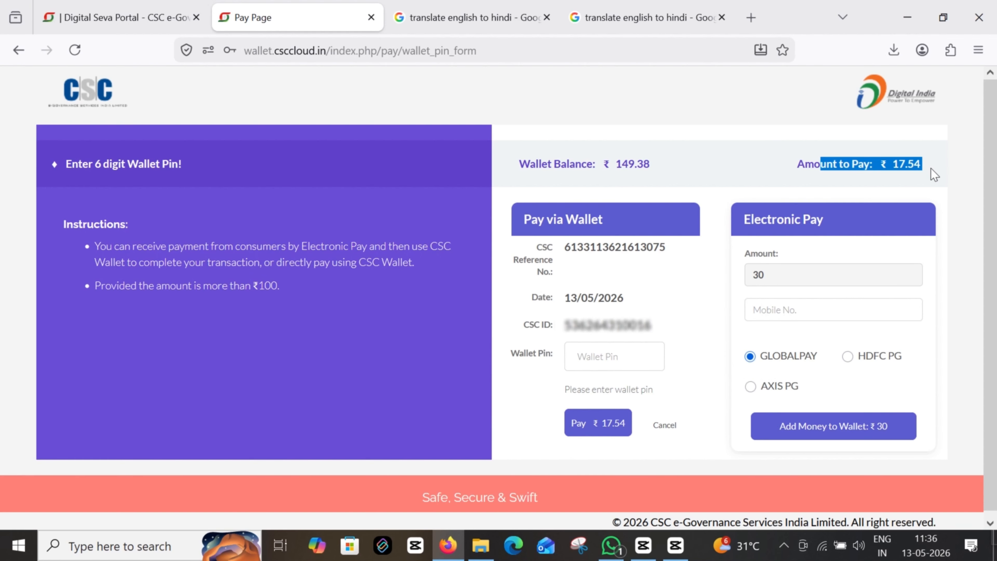
click(605, 356)
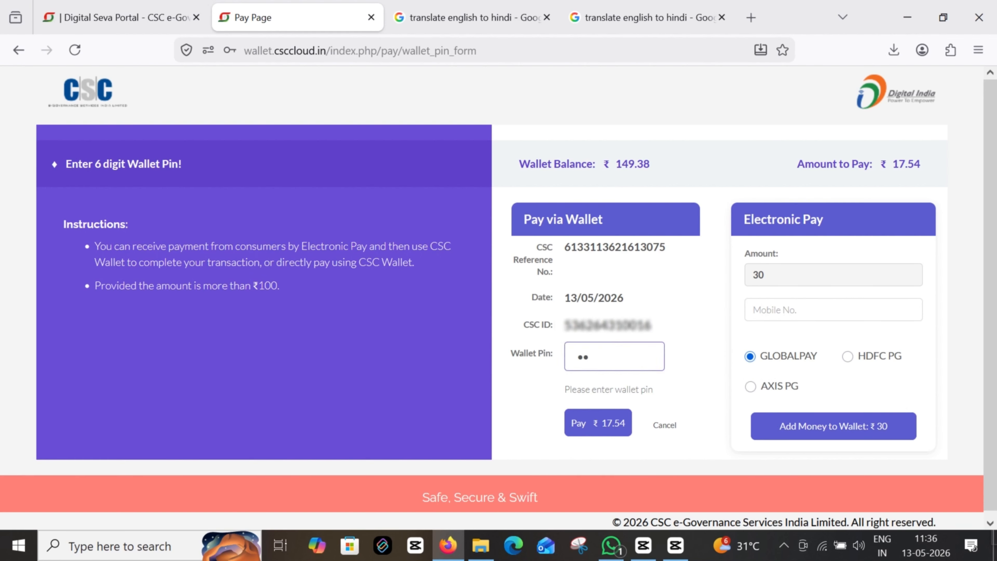
key(BackSpace)
key(BackSpace)
text(******)
click(598, 423)
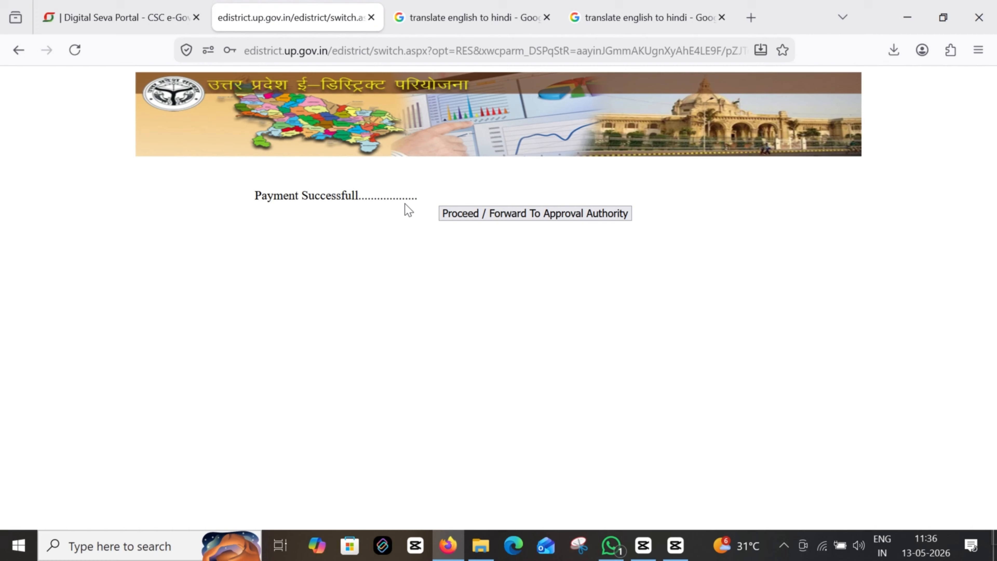
drag(256, 196, 365, 197)
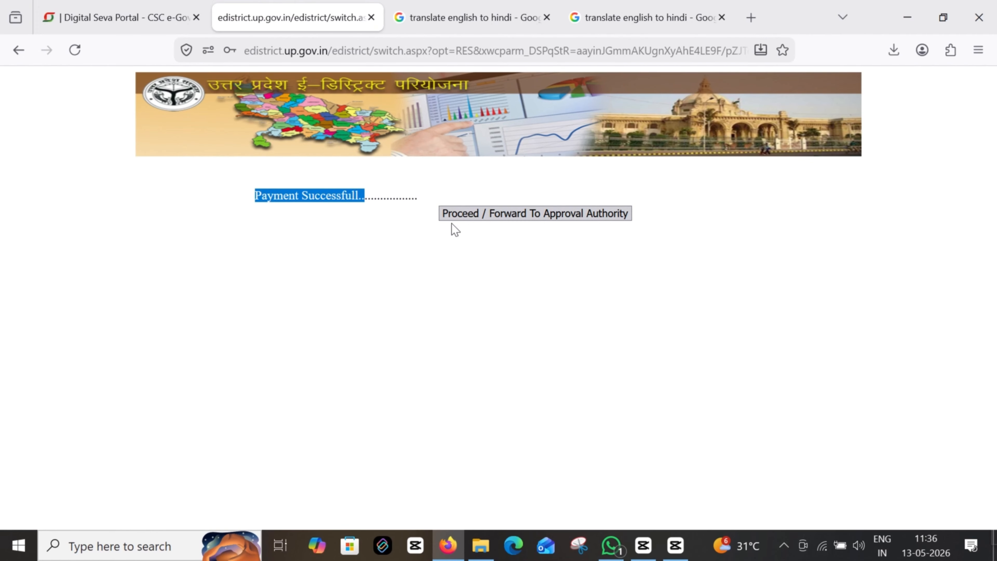
click(537, 221)
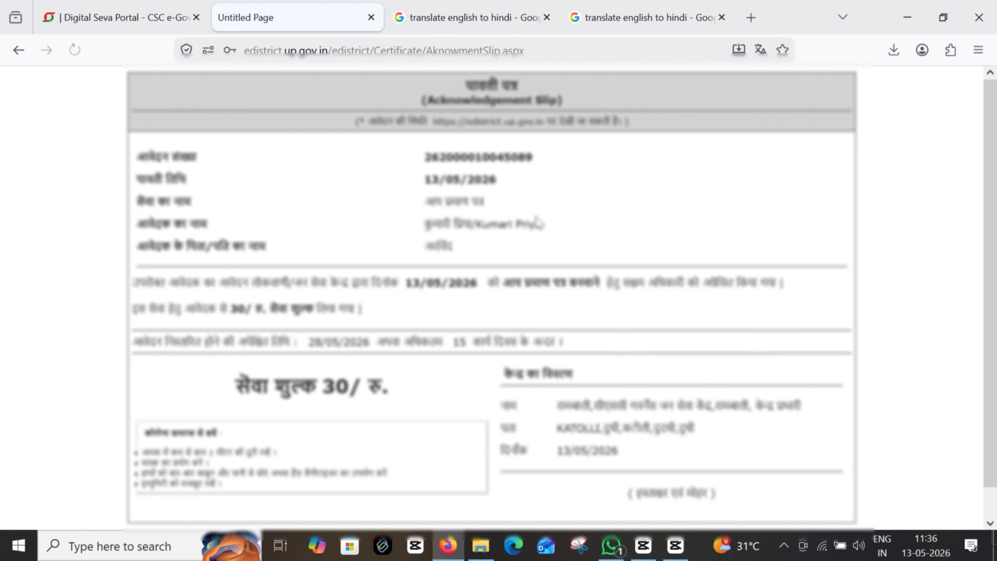
Print the acknowledgement slip with Save to PDF as the destination.
scroll(334, 332, down, 1)
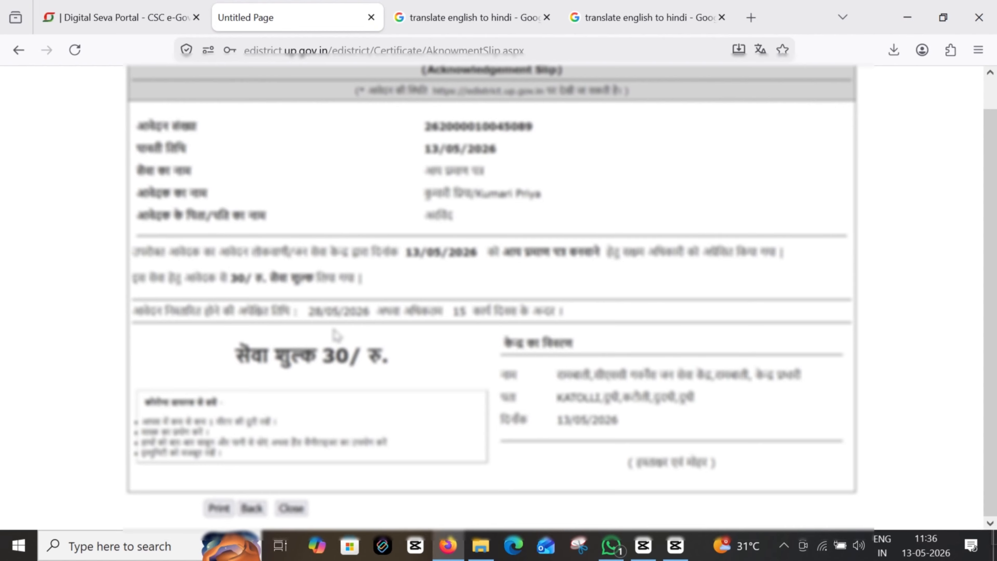
scroll(336, 334, up, 1)
scroll(336, 335, down, 1)
click(218, 508)
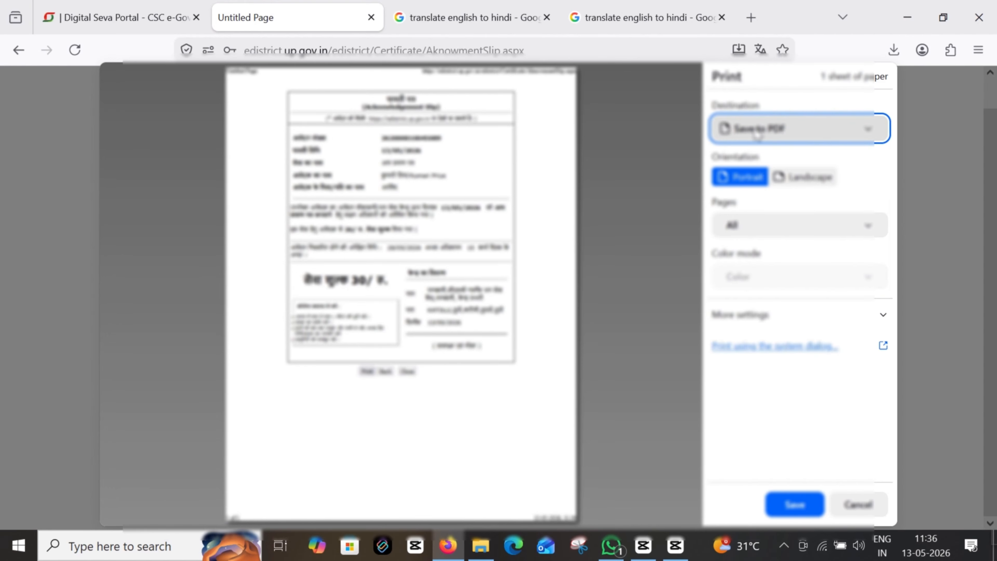
click(755, 142)
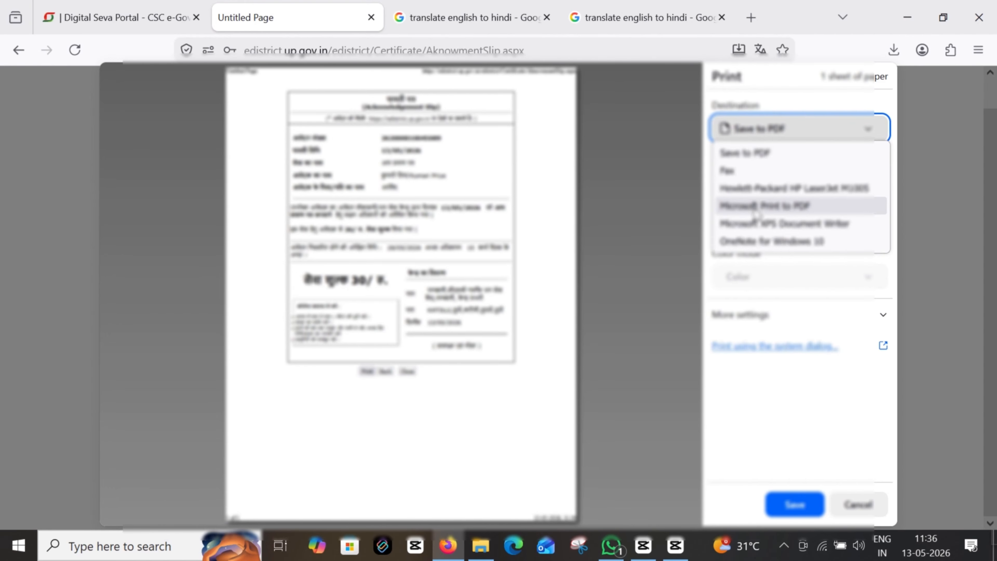
click(760, 153)
click(795, 505)
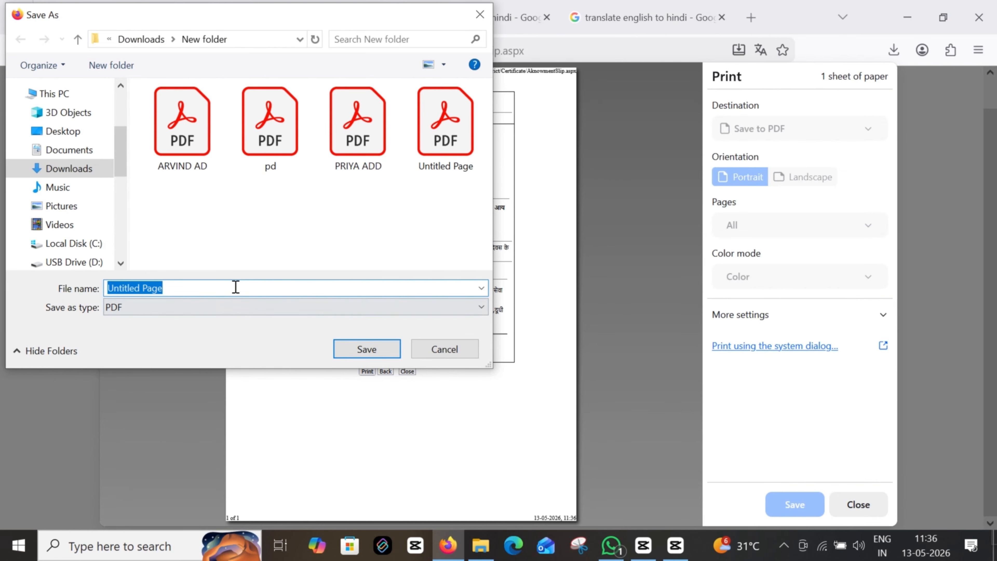
Rename the PDF file and save it into the New folder under Downloads.
click(235, 287)
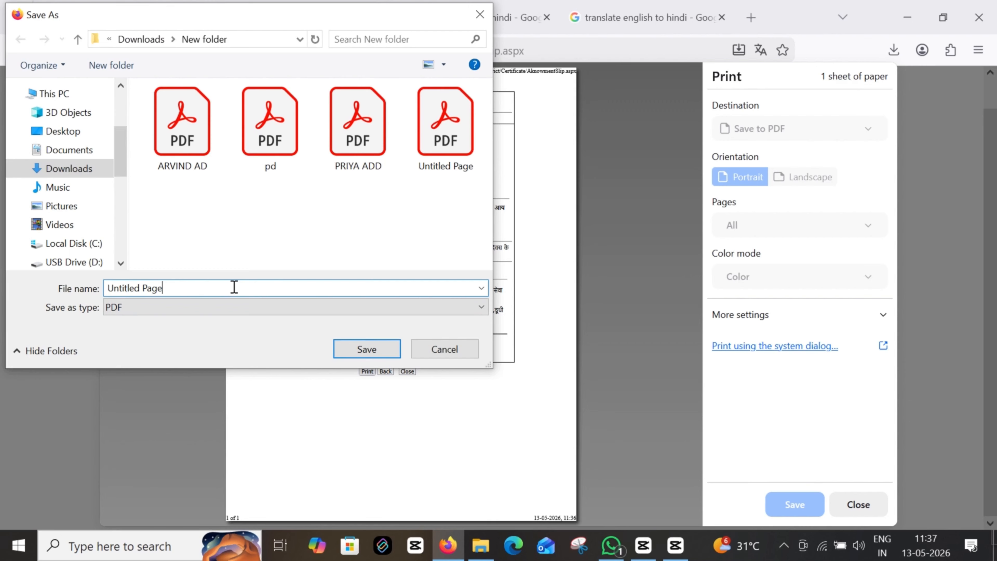
text(p)
key(BackSpace)
key(BackSpace)
key(BackSpace)
key(BackSpace)
key(BackSpace)
key(BackSpace)
key(BackSpace)
key(BackSpace)
key(BackSpace)
key(BackSpace)
key(BackSpace)
key(BackSpace)
key(BackSpace)
key(BackSpace)
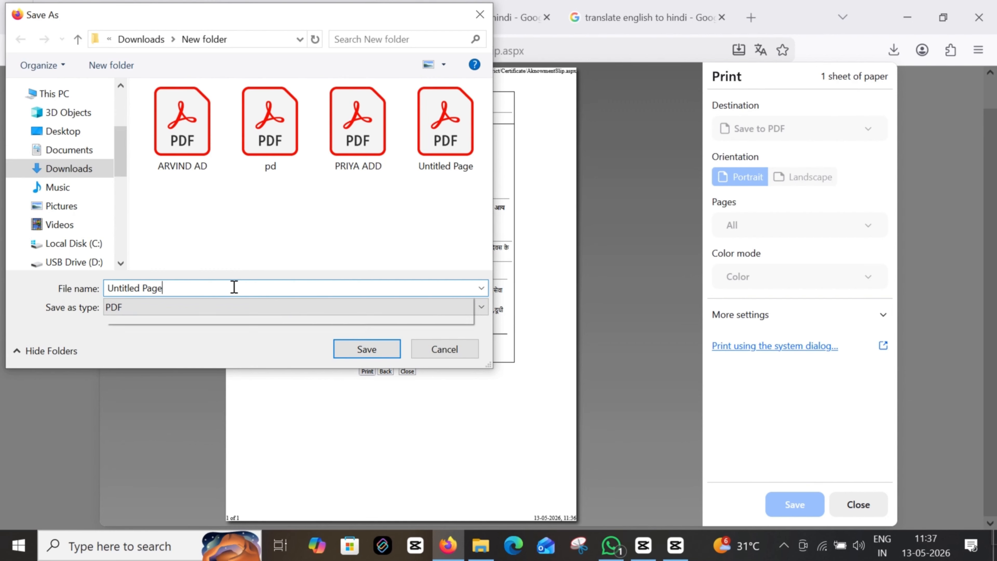
text(p)
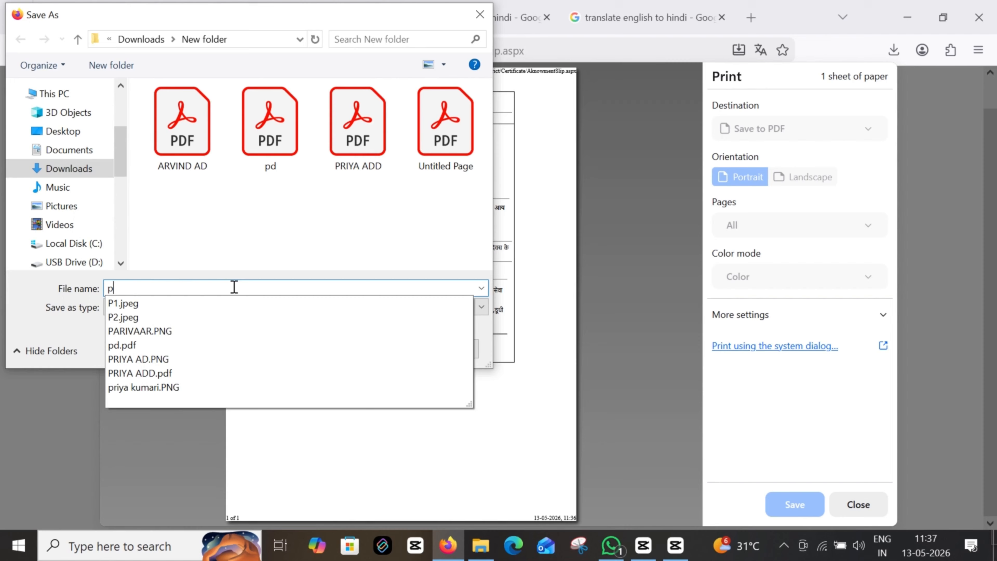
text(i)
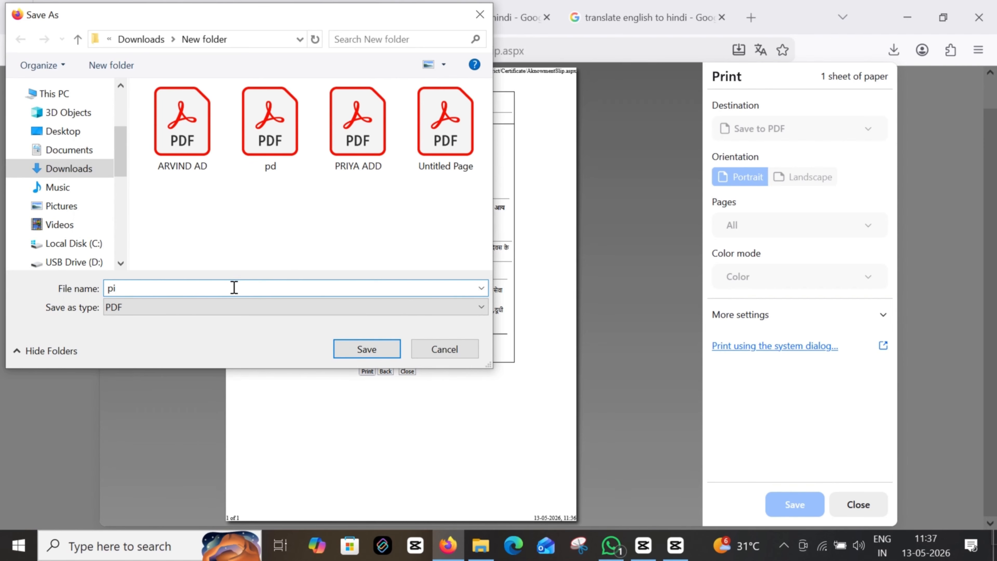
click(351, 347)
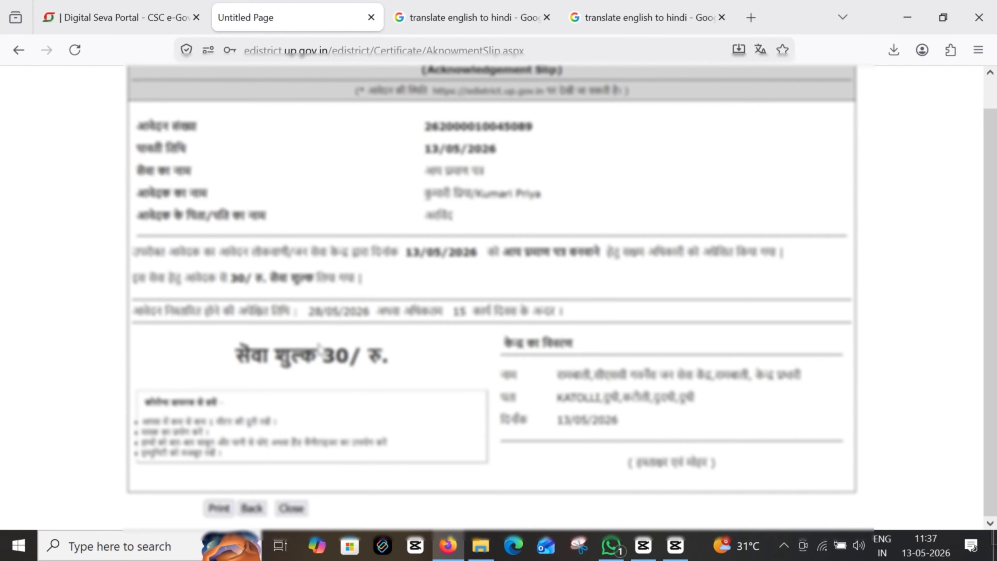
Go back to the dashboard and list pending Income certificate applications.
click(252, 508)
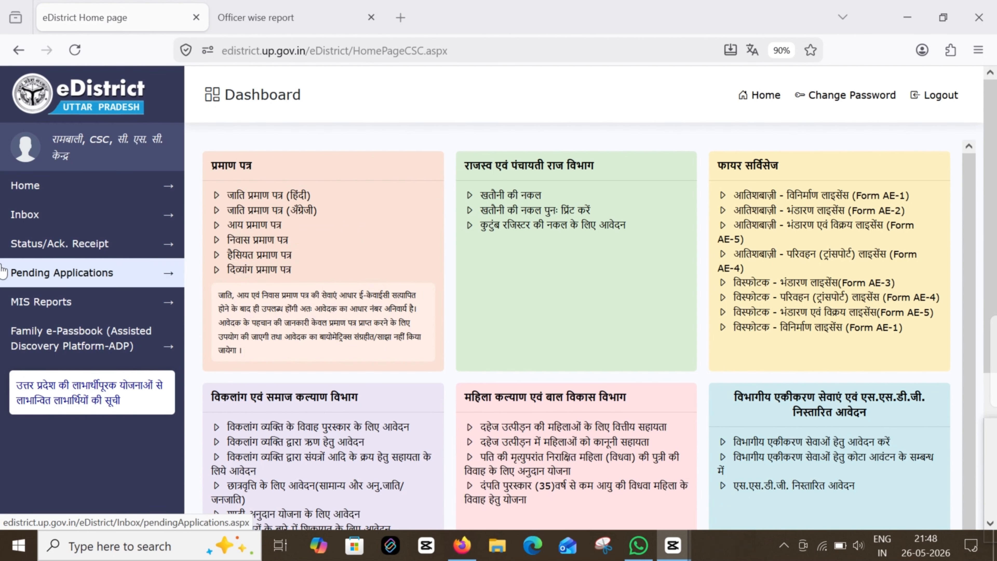
click(86, 276)
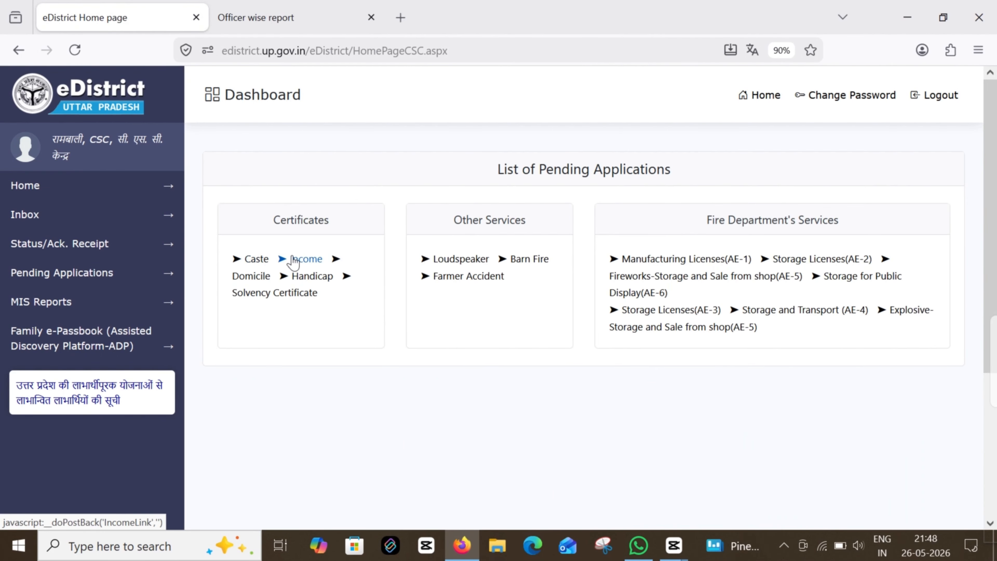
drag(272, 221, 333, 228)
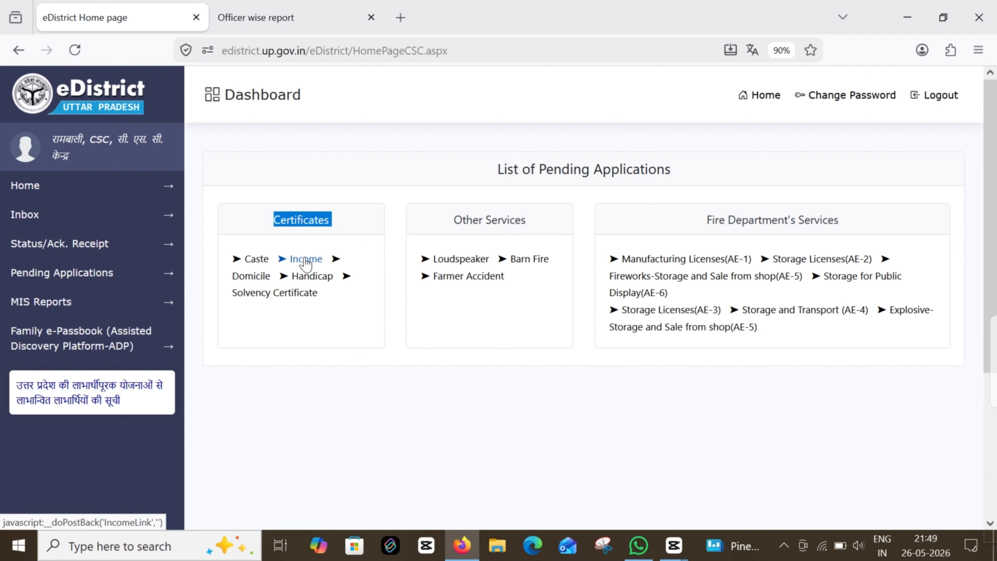
click(306, 259)
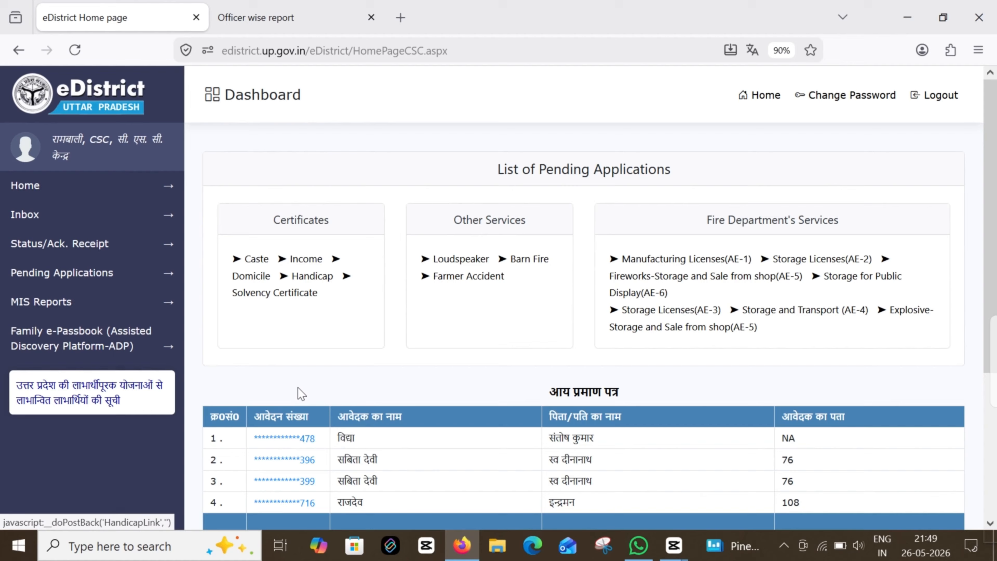
Look over the four pending application numbers and open the first one's details.
scroll(302, 392, down, 2)
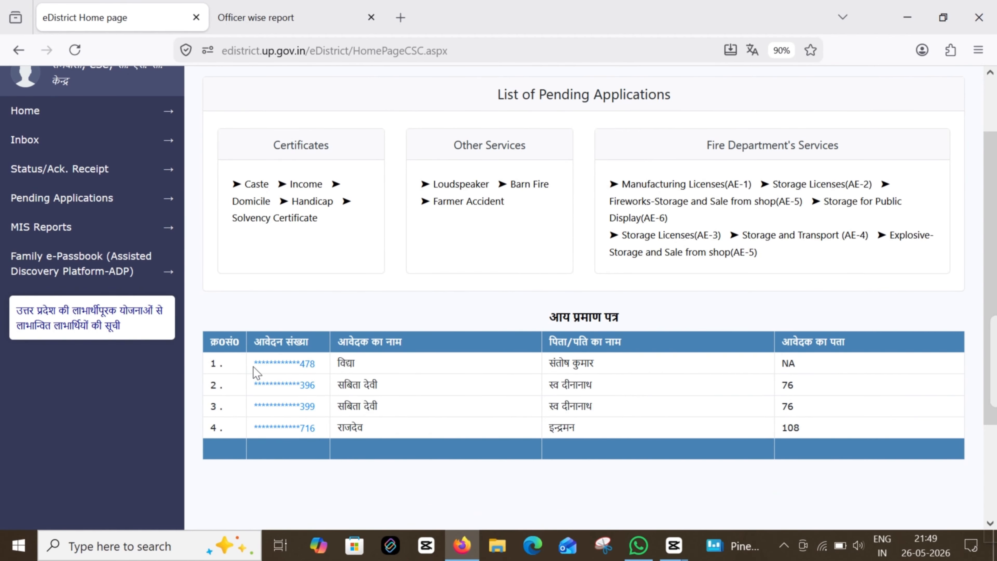
drag(254, 367, 322, 365)
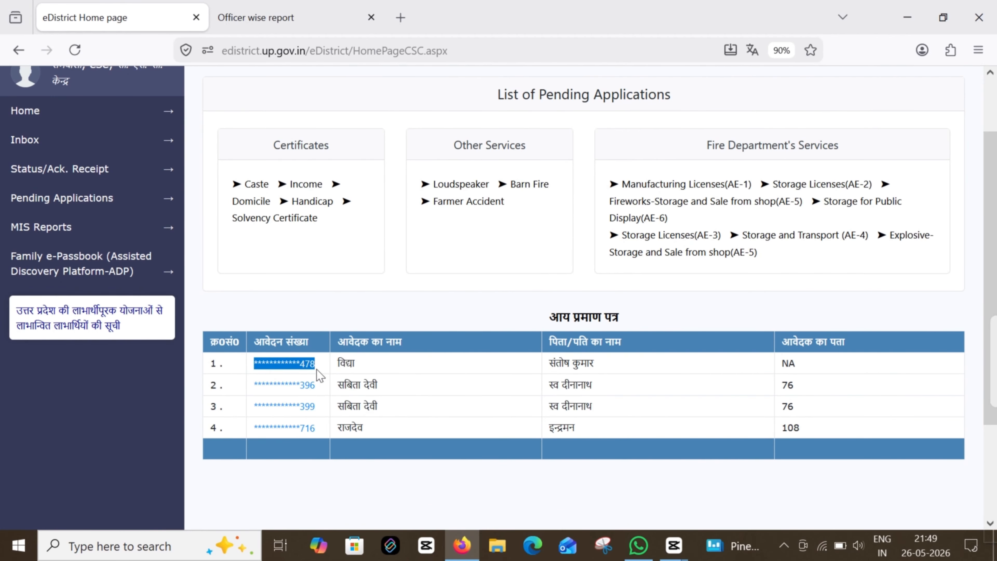
drag(254, 387, 320, 394)
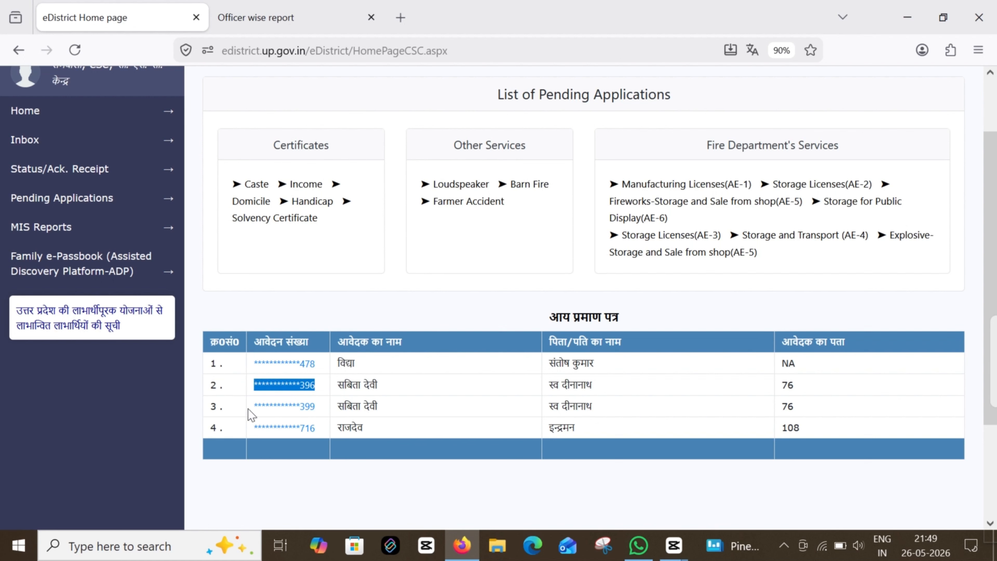
drag(249, 410, 319, 412)
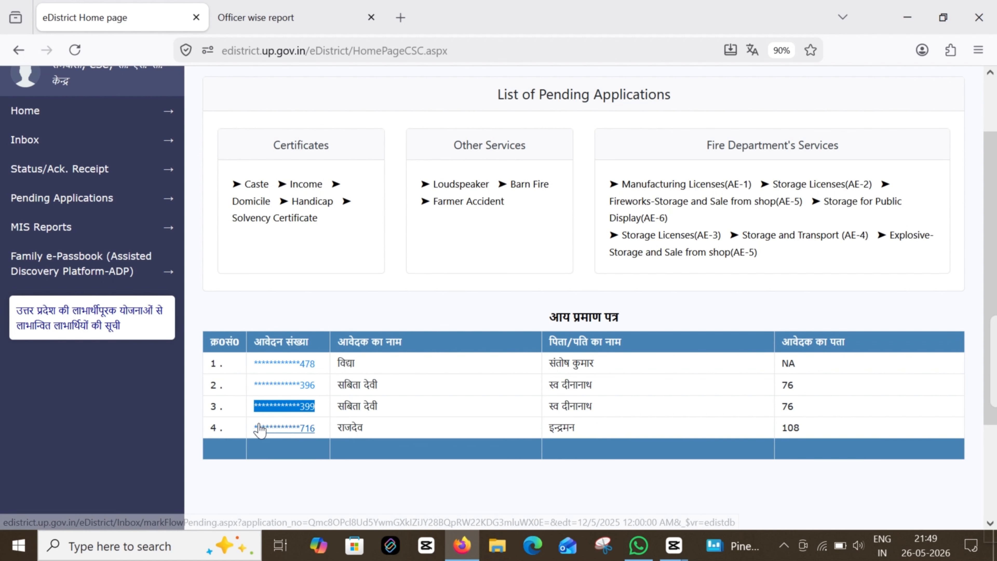
drag(261, 427, 321, 429)
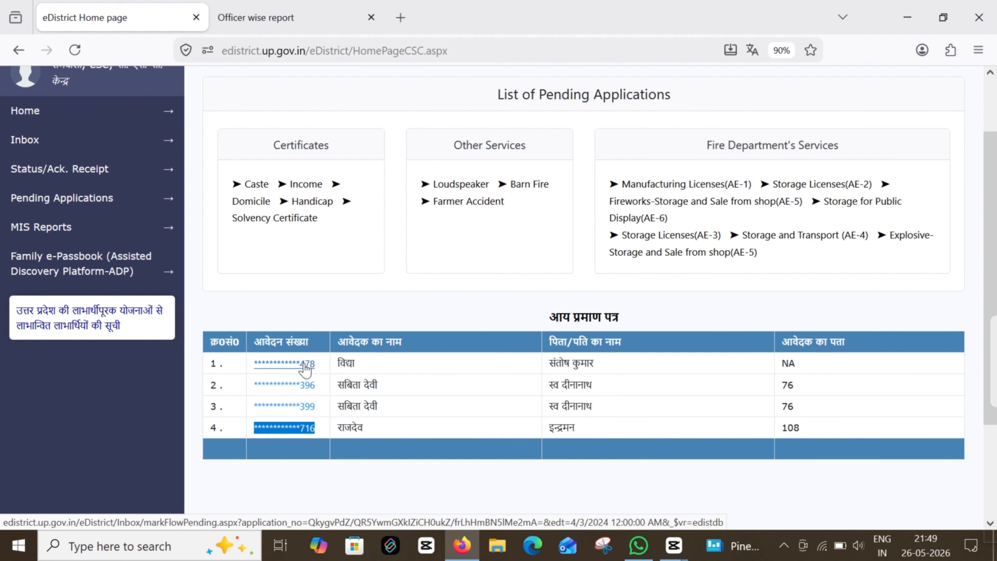
click(304, 365)
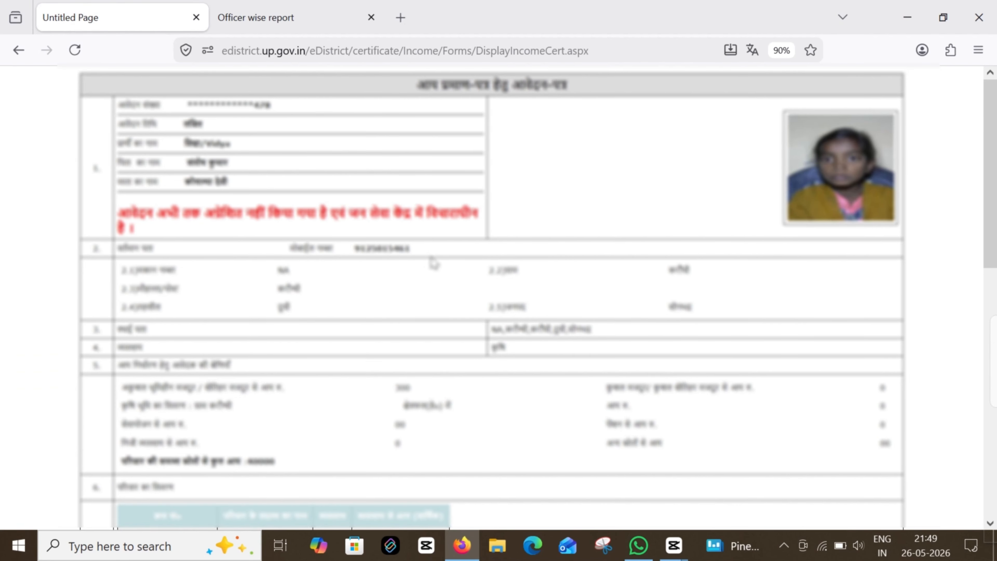
Submit the pending income application with दर्ज करें and return to the dashboard's MIS Reports menu.
scroll(384, 289, down, 15)
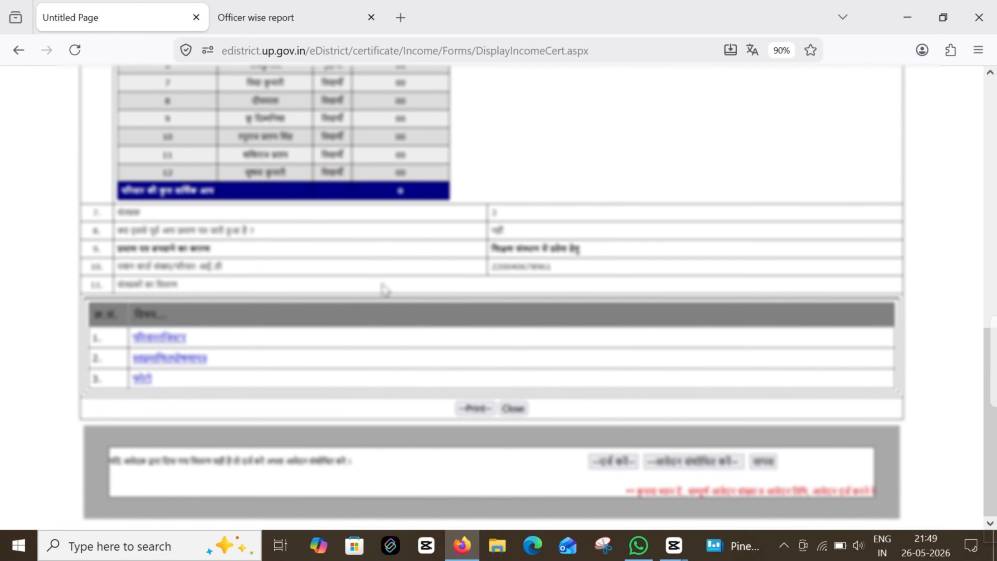
scroll(382, 285, up, 2)
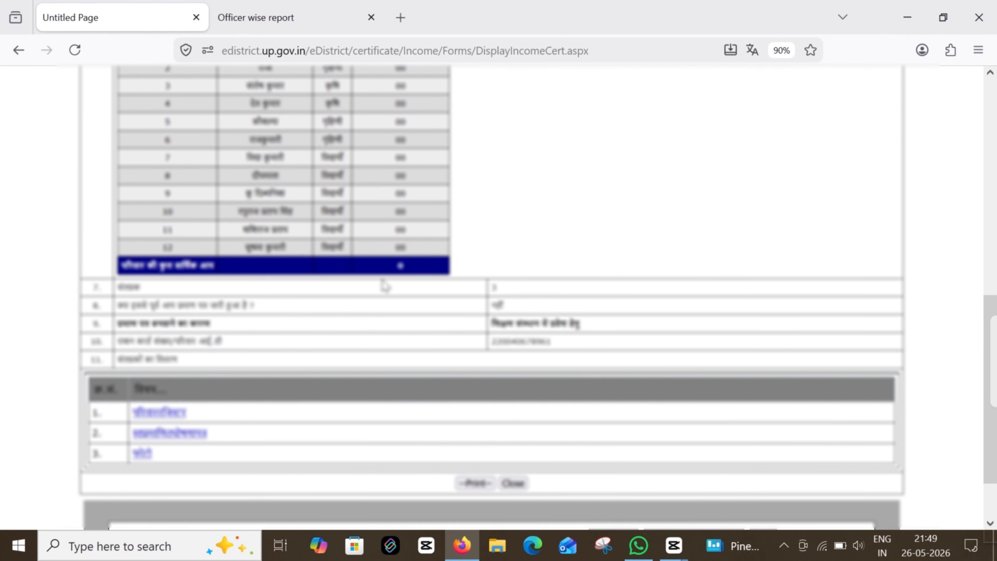
scroll(408, 259, down, 2)
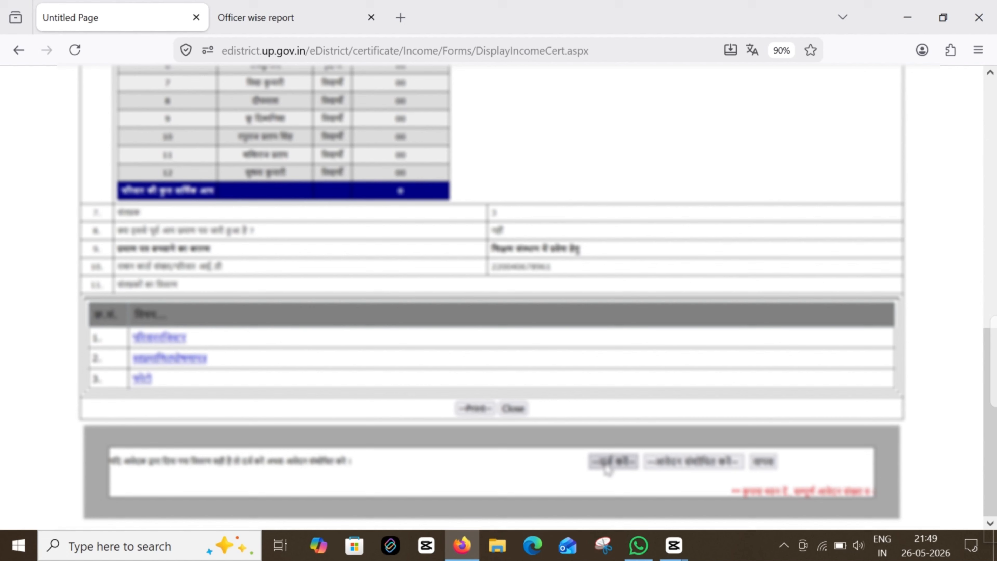
click(606, 466)
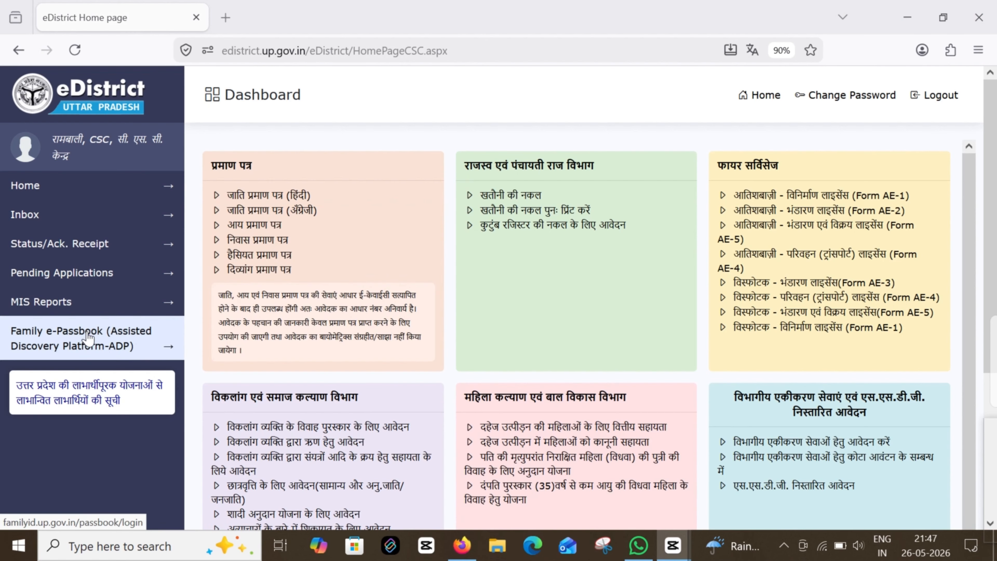
mouse_move(126, 311)
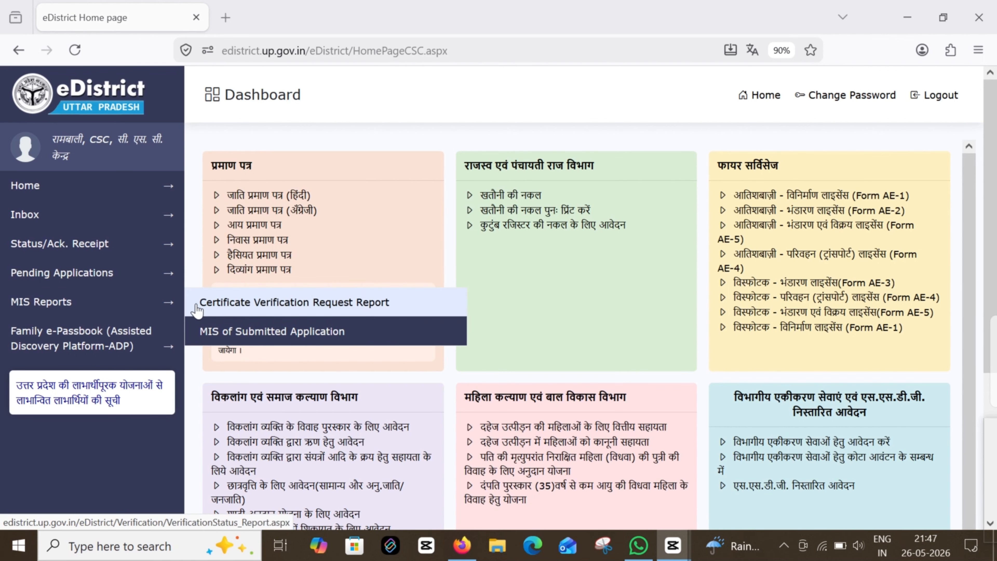
Open MIS of Submitted Application and list all 67 income certificate applications.
click(253, 331)
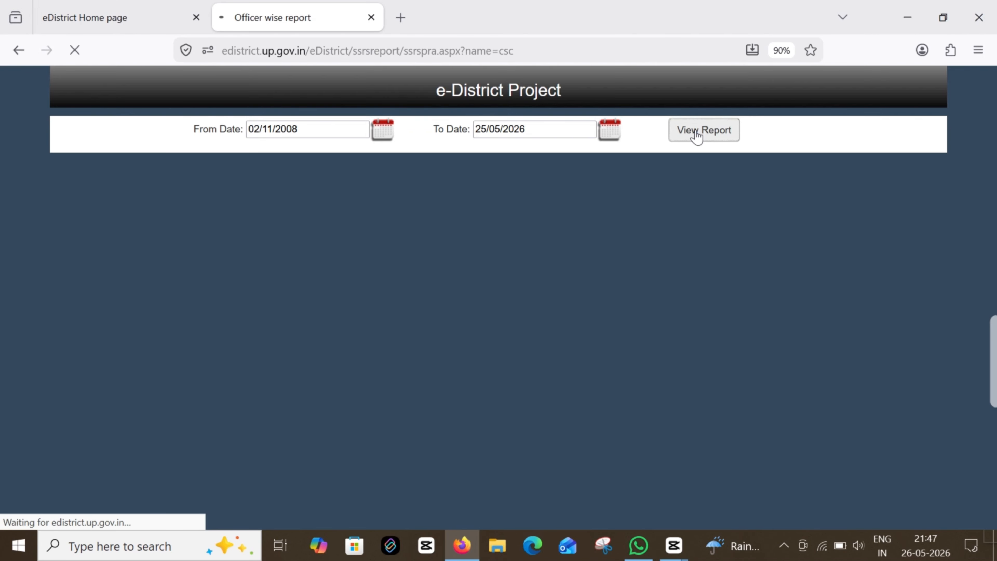
drag(171, 305, 248, 410)
click(250, 355)
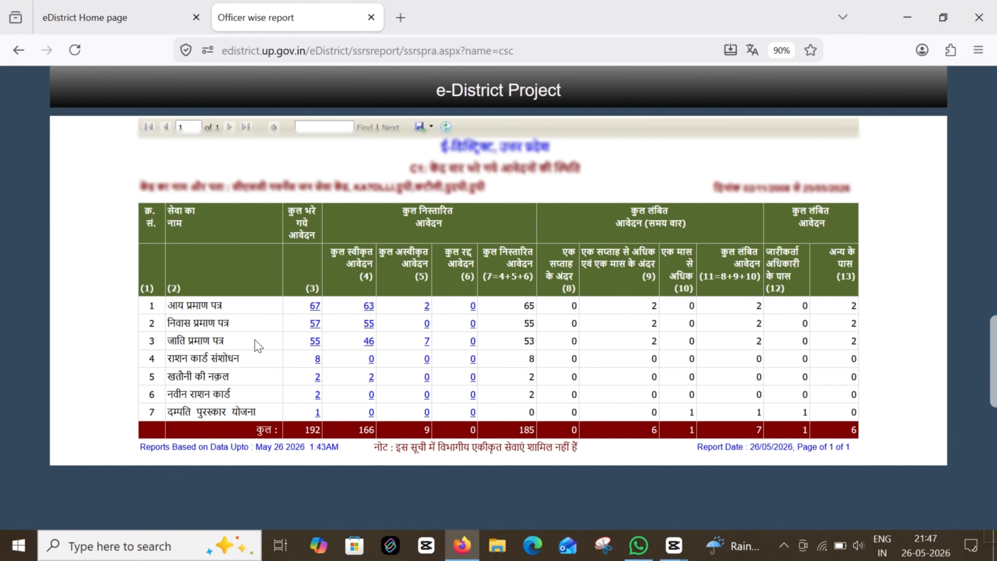
click(314, 306)
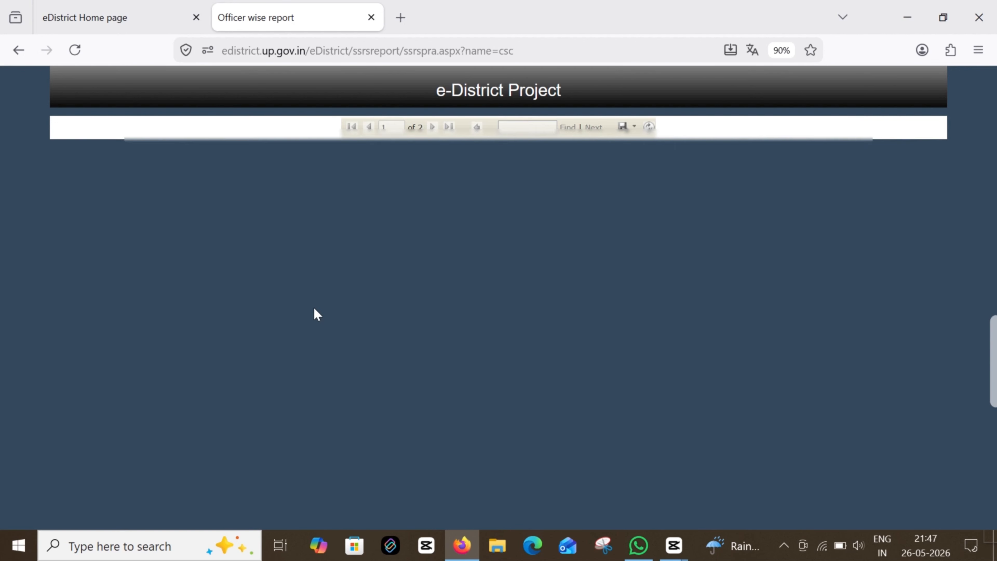
Copy the application number in row 27 and return to the eDistrict home page.
drag(177, 310, 228, 310)
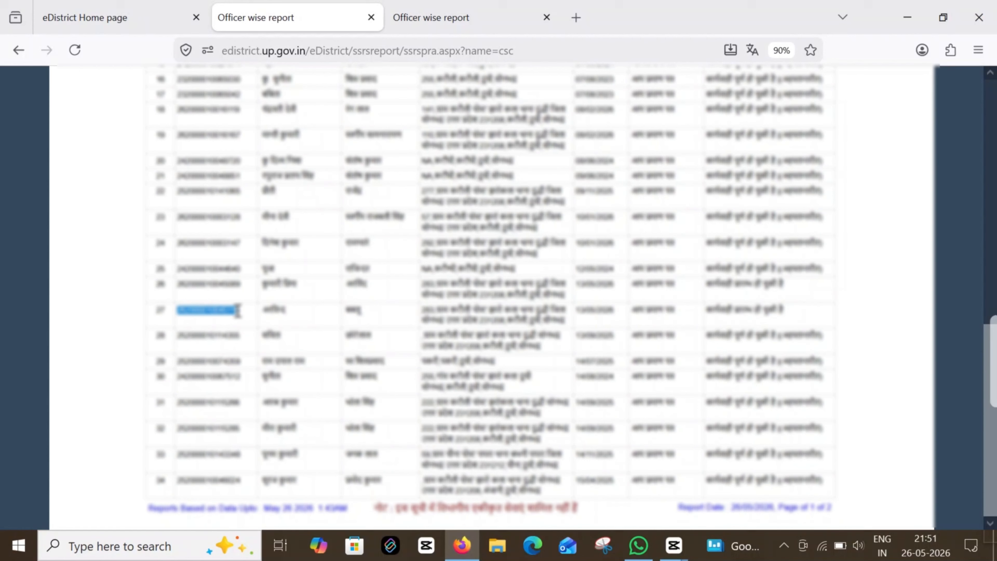
right_click(237, 310)
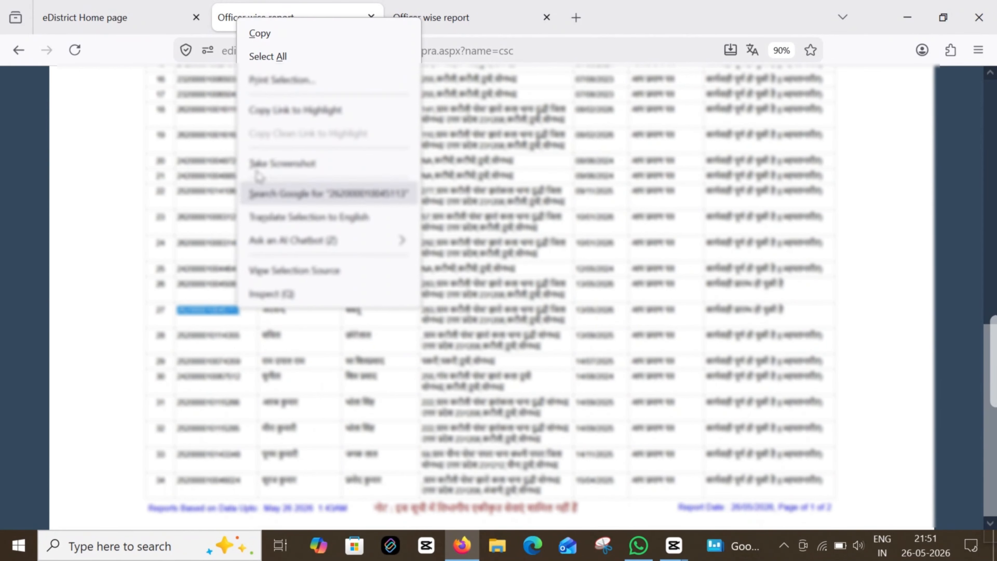
click(270, 34)
scroll(229, 252, up, 5)
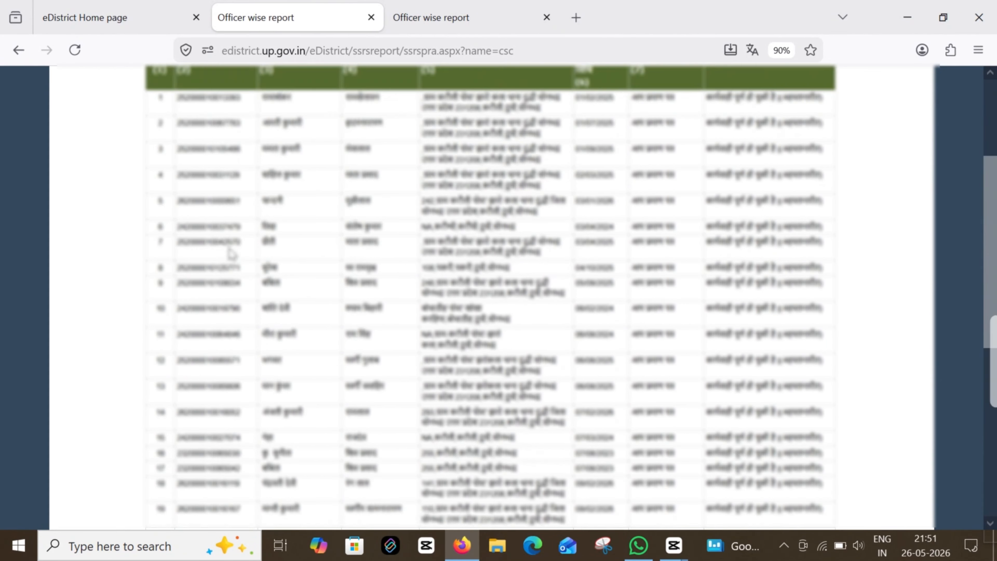
key(ctrl+shift+Tab)
mouse_move(30, 252)
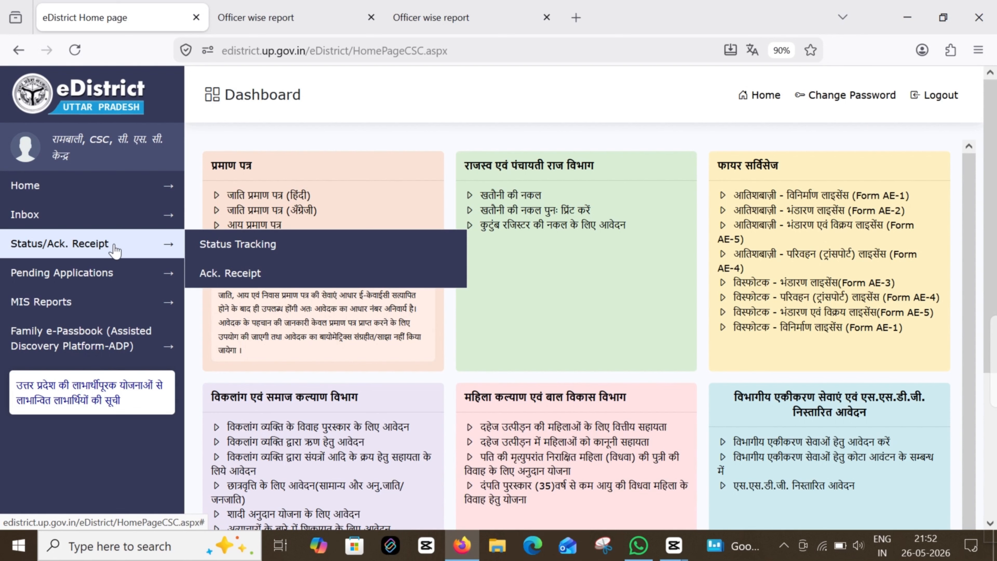
Paste the copied application number into Status Tracking and view its current status.
click(235, 252)
right_click(509, 279)
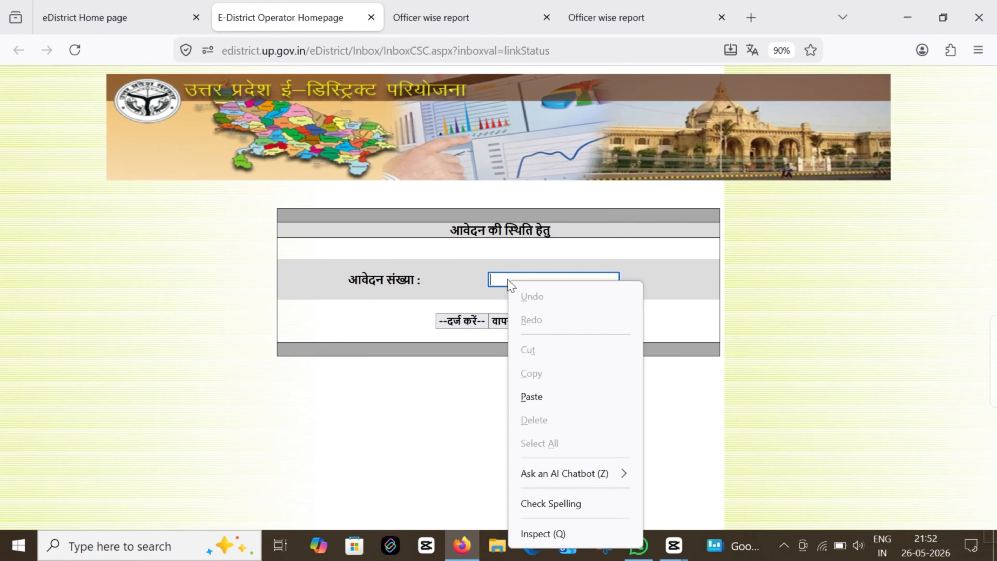
click(535, 405)
drag(578, 282, 470, 299)
click(465, 326)
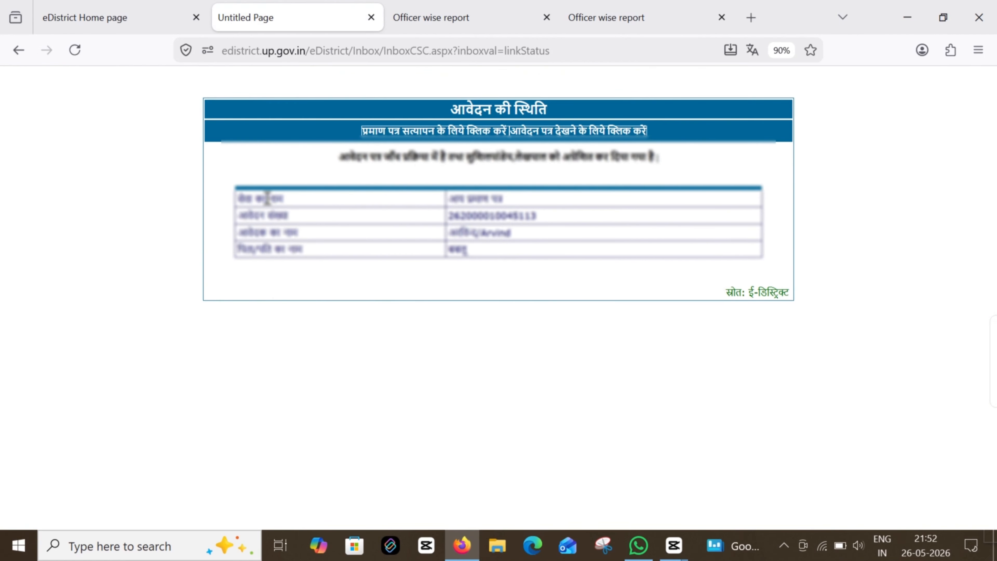
drag(237, 195, 491, 272)
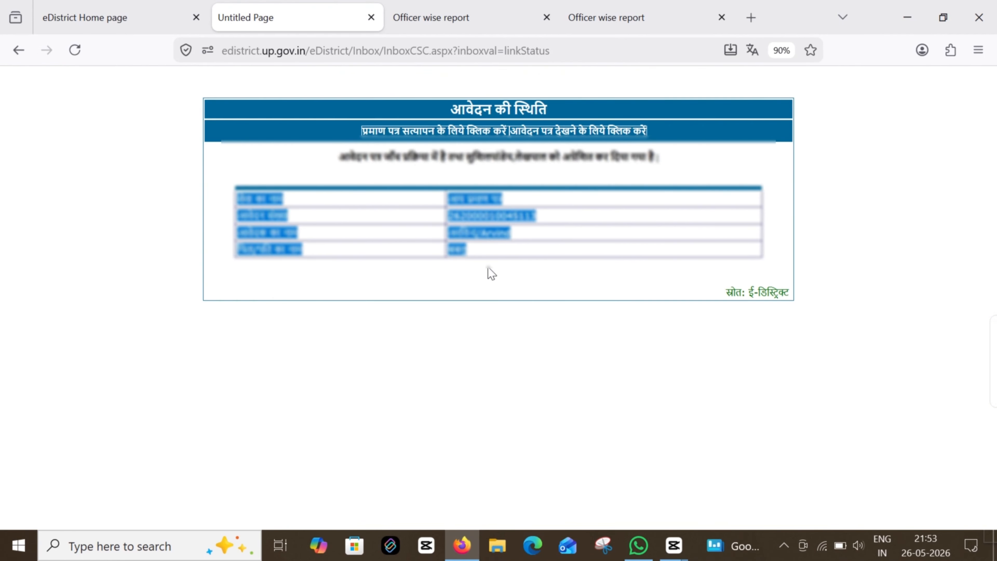
click(571, 273)
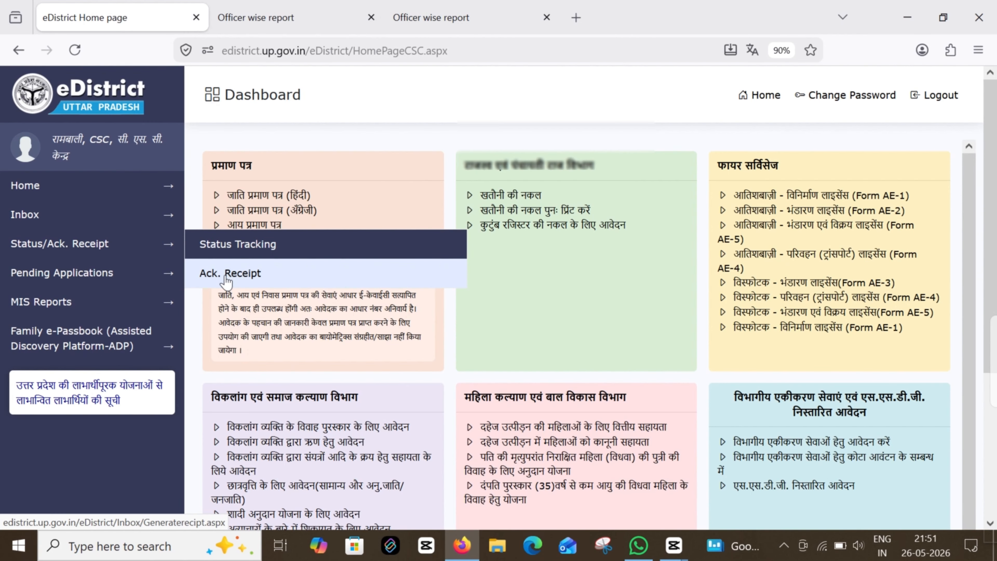
Generate the Ack. Receipt for the same application number and send it to print.
click(226, 275)
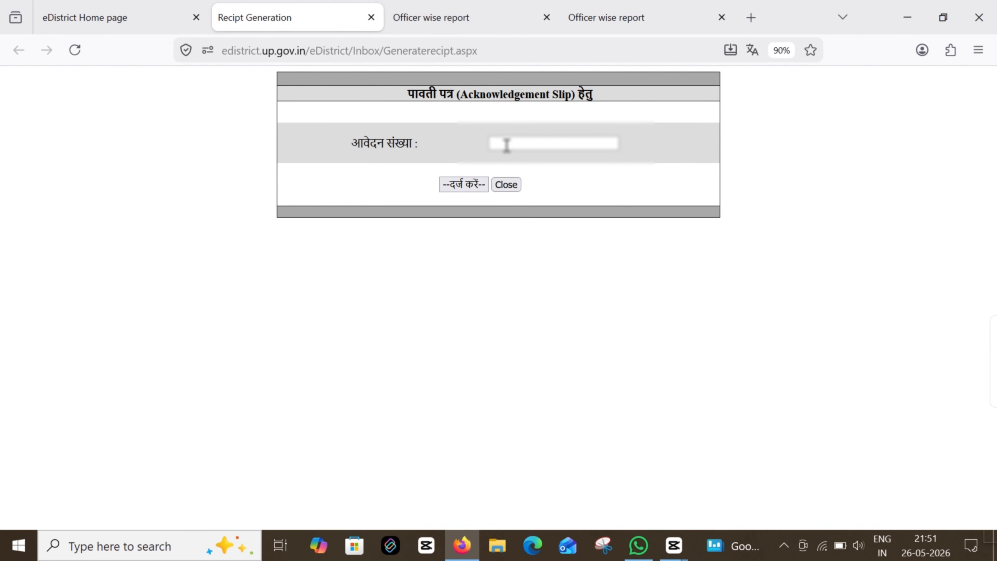
click(506, 144)
right_click(506, 144)
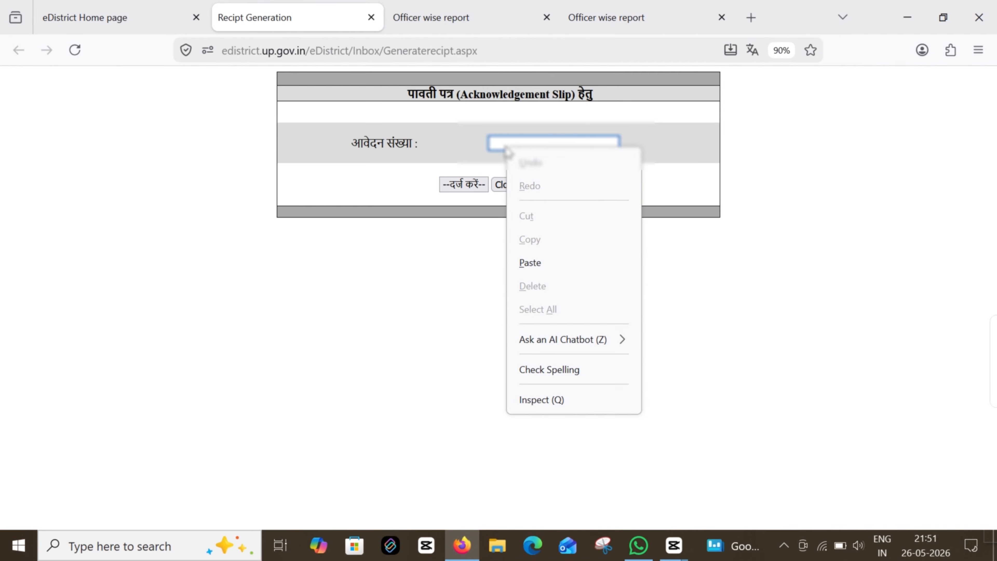
click(525, 260)
click(463, 184)
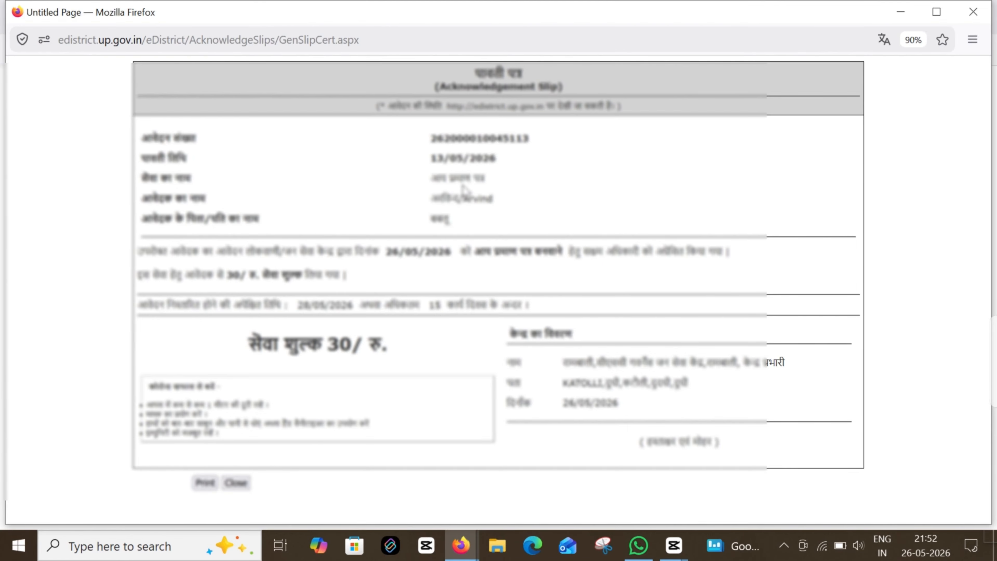
click(205, 483)
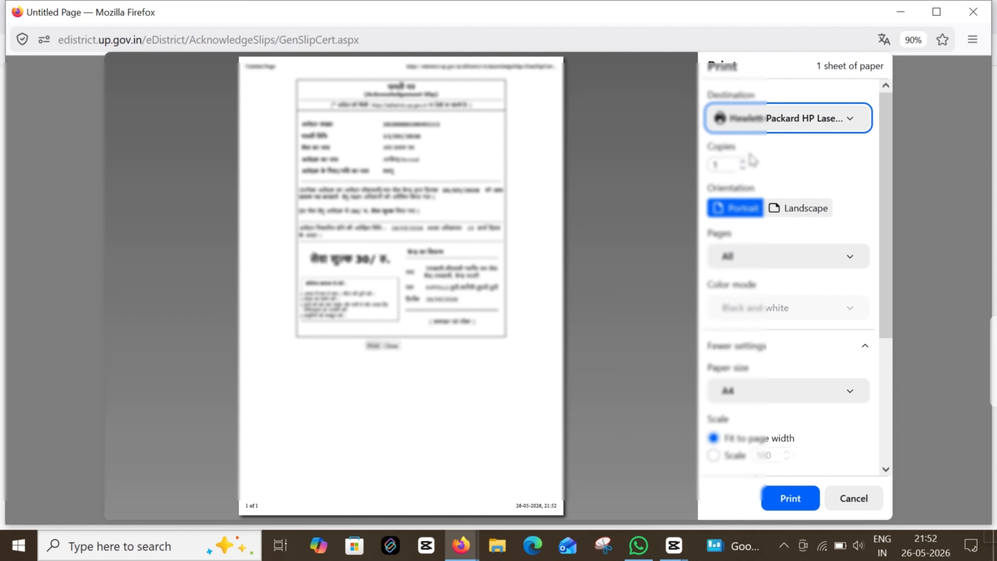
click(785, 118)
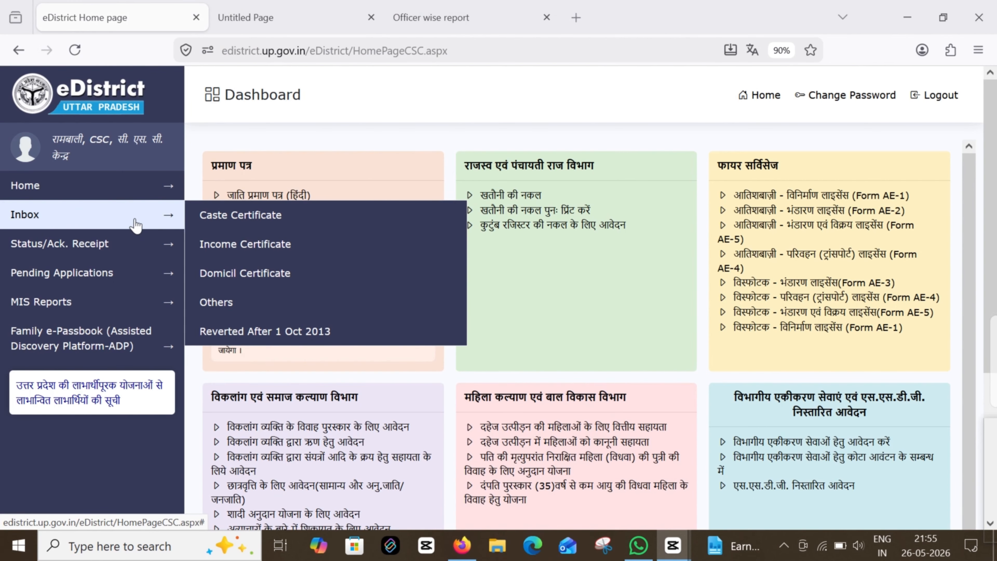
Show unfinished Income applications in the inbox and open the listed application.
click(245, 216)
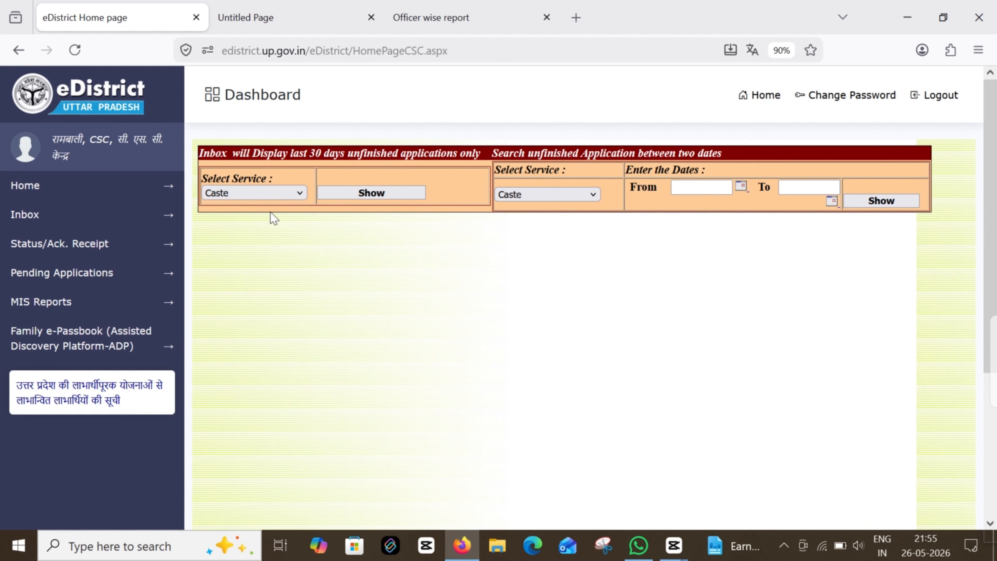
click(271, 195)
click(235, 230)
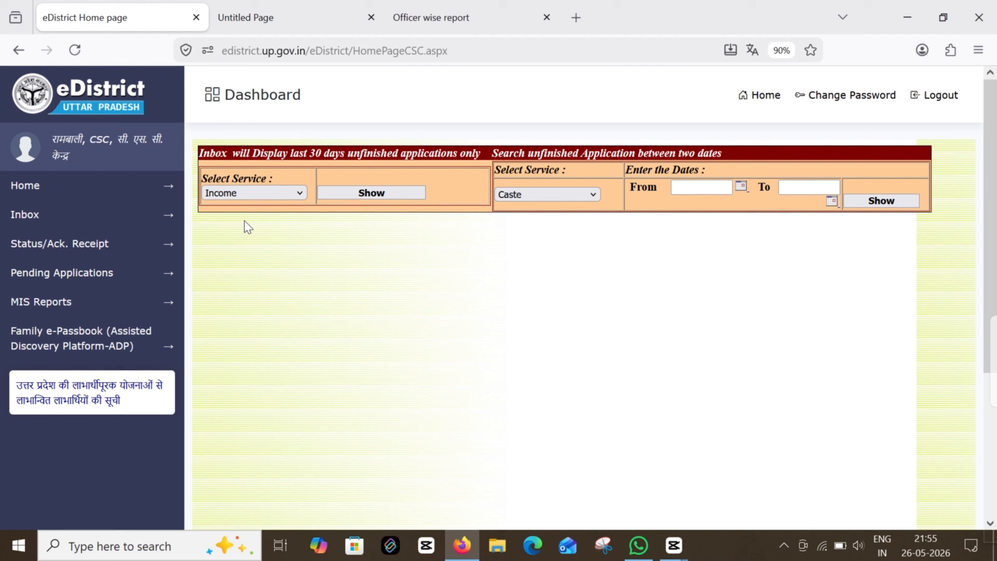
click(381, 195)
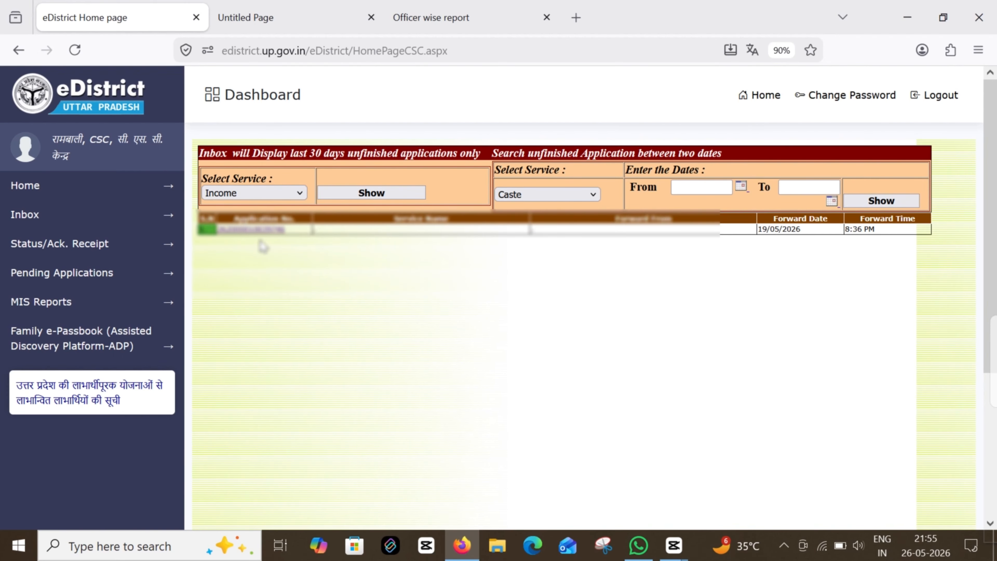
click(265, 235)
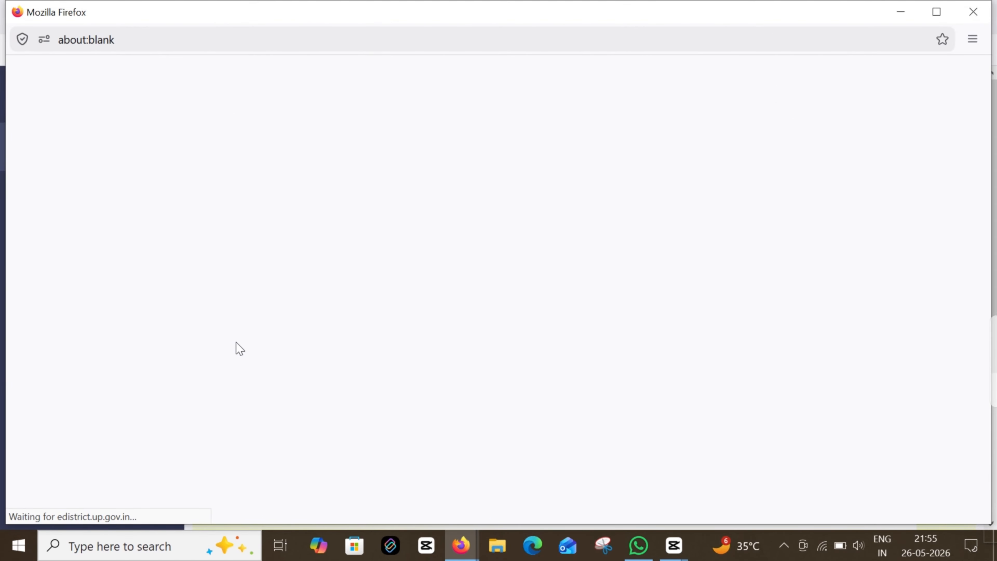
Close the blank popup window and log out of the eDistrict portal.
click(973, 12)
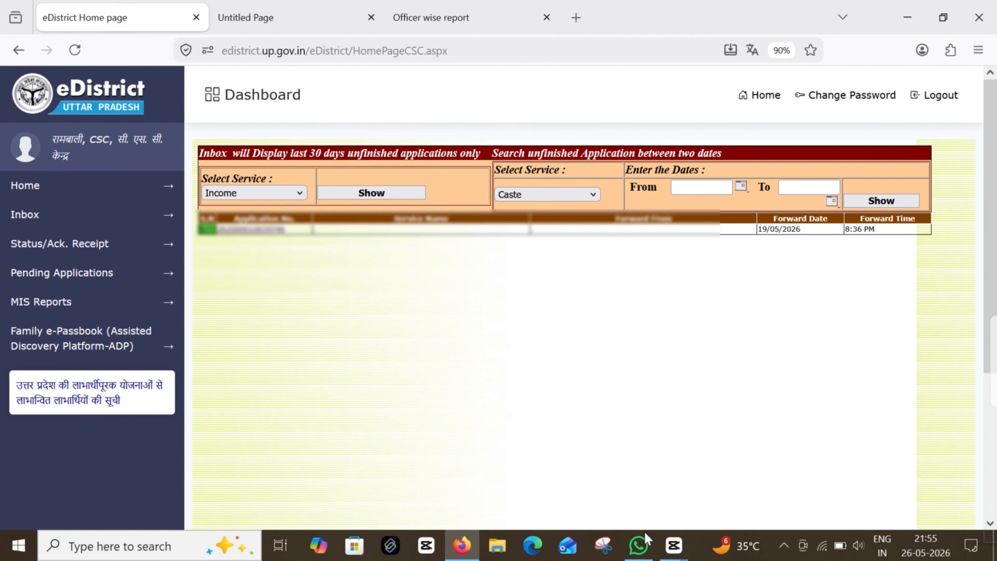
click(623, 507)
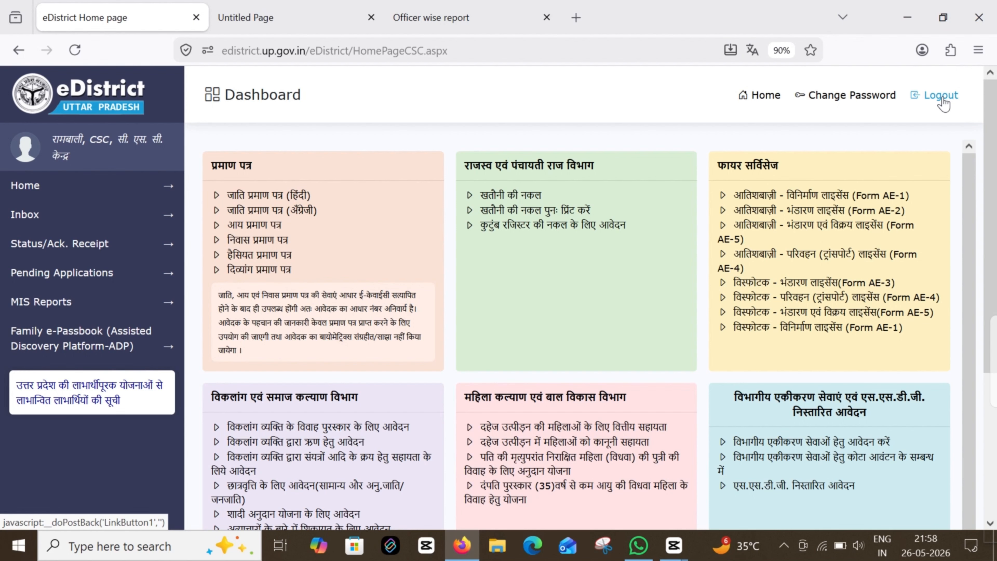
click(942, 96)
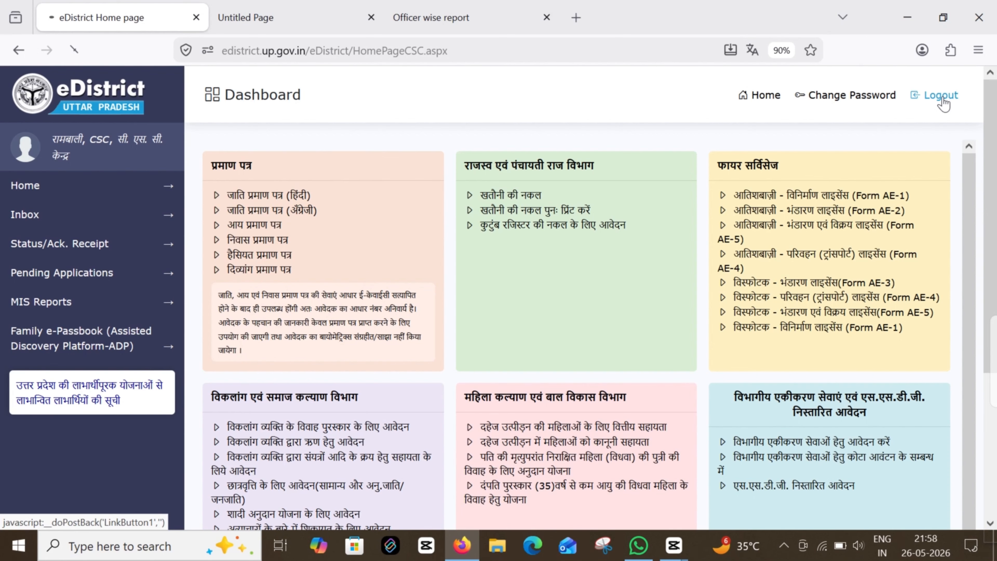